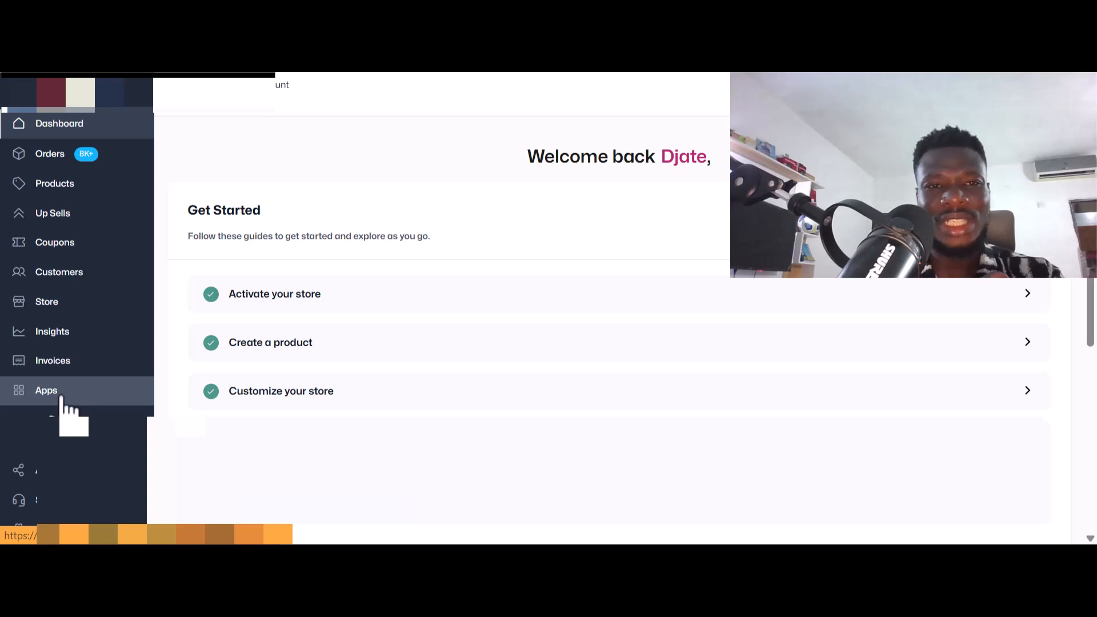
# Step: Look through the store's app marketplace for the googlesheet app and return to the installed apps list
pyautogui.click(47, 391)
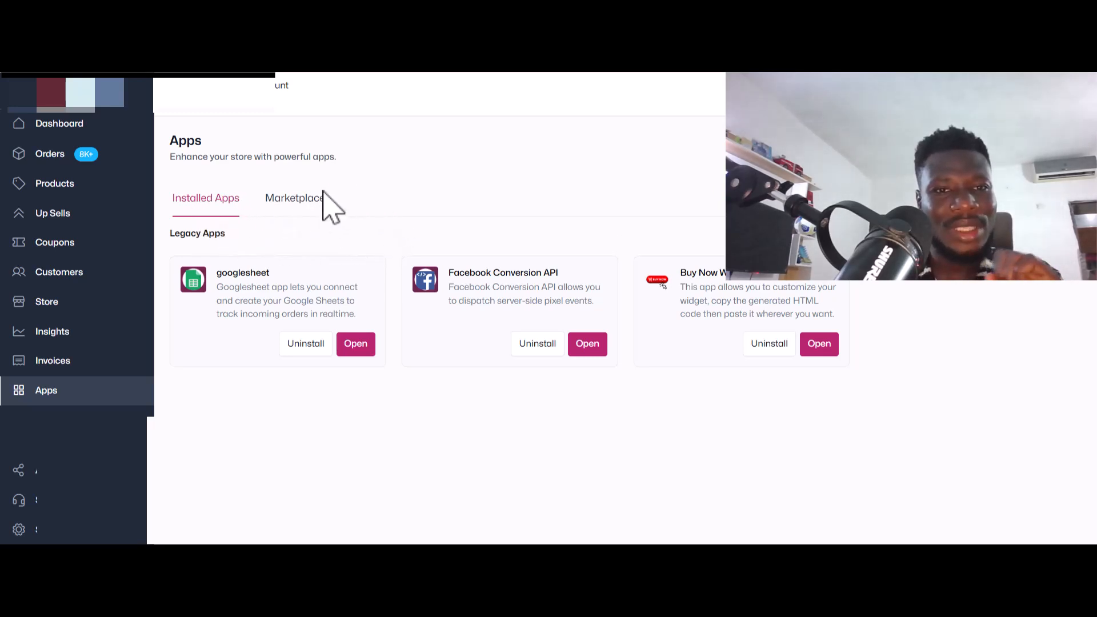
pyautogui.click(307, 197)
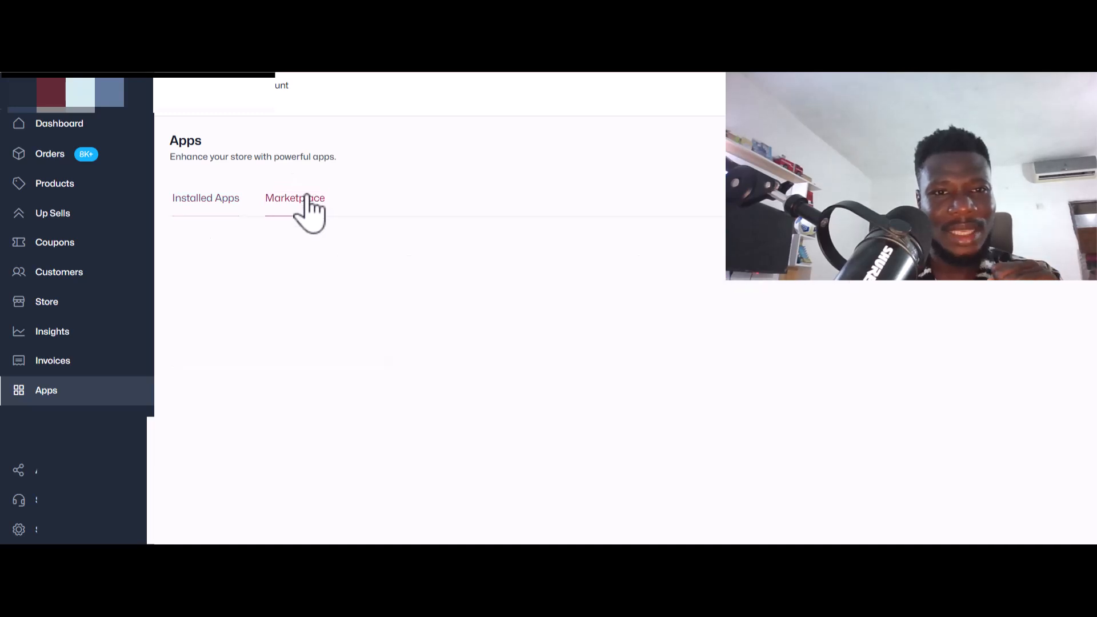
pyautogui.scroll(-3, 558, 365)
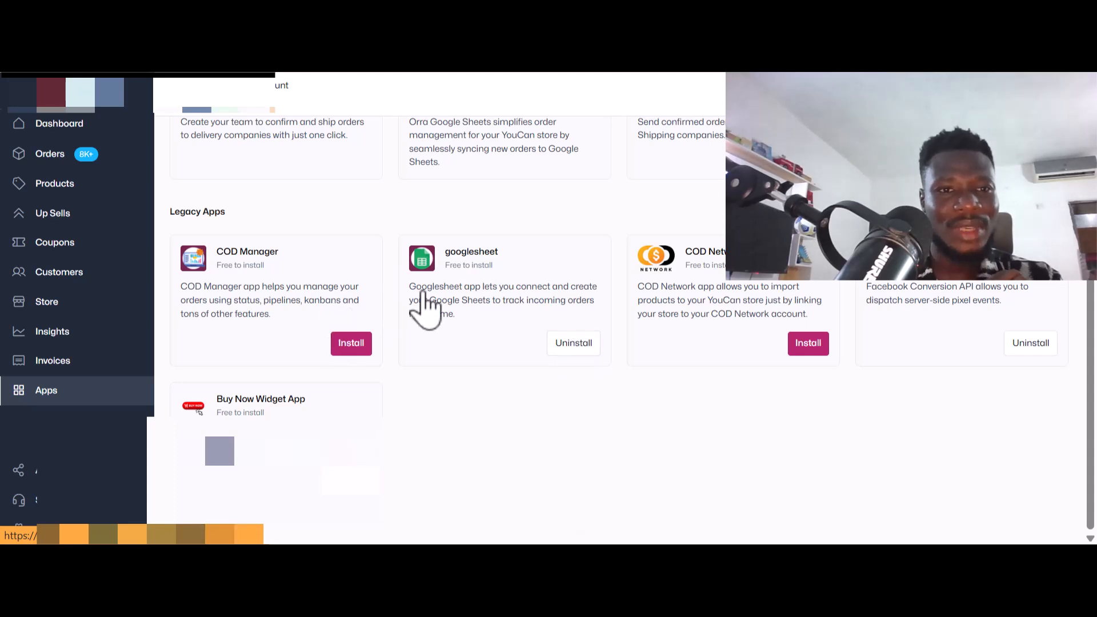
pyautogui.scroll(3, 416, 306)
pyautogui.click(214, 206)
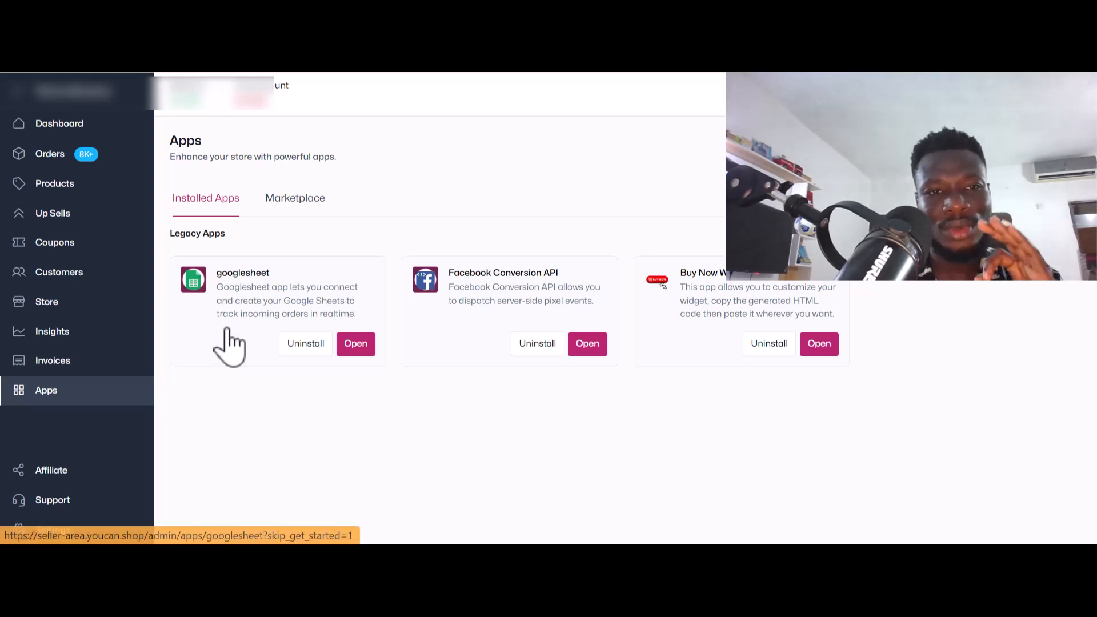
# Step: Open the installed googlesheet app and read its instructions for setting up and configuring a Google application
pyautogui.click(363, 349)
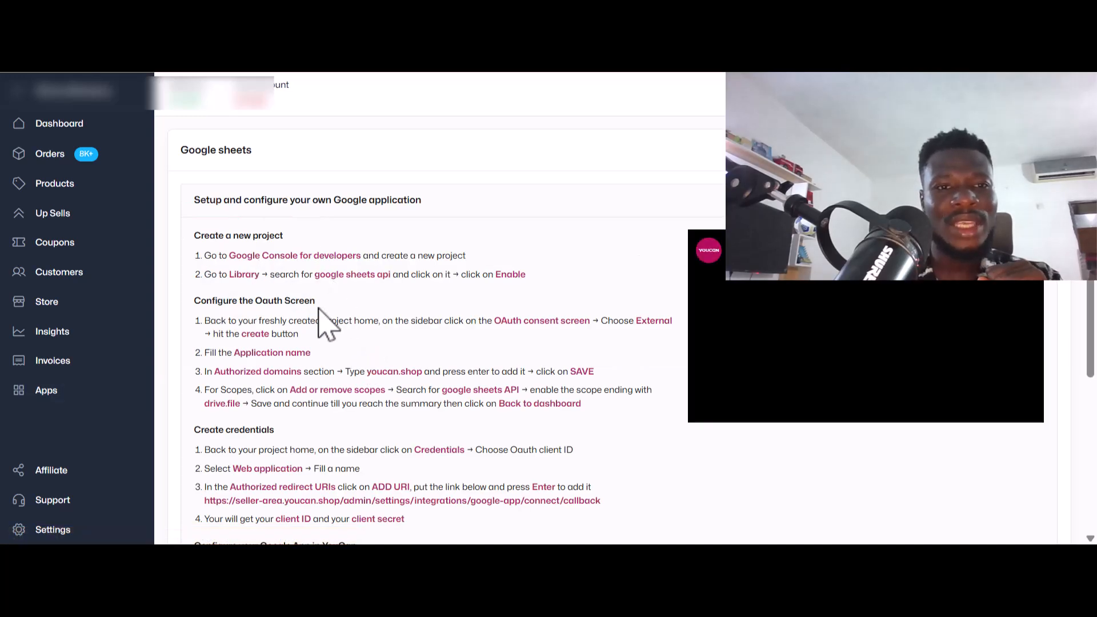
pyautogui.scroll(-3, 300, 268)
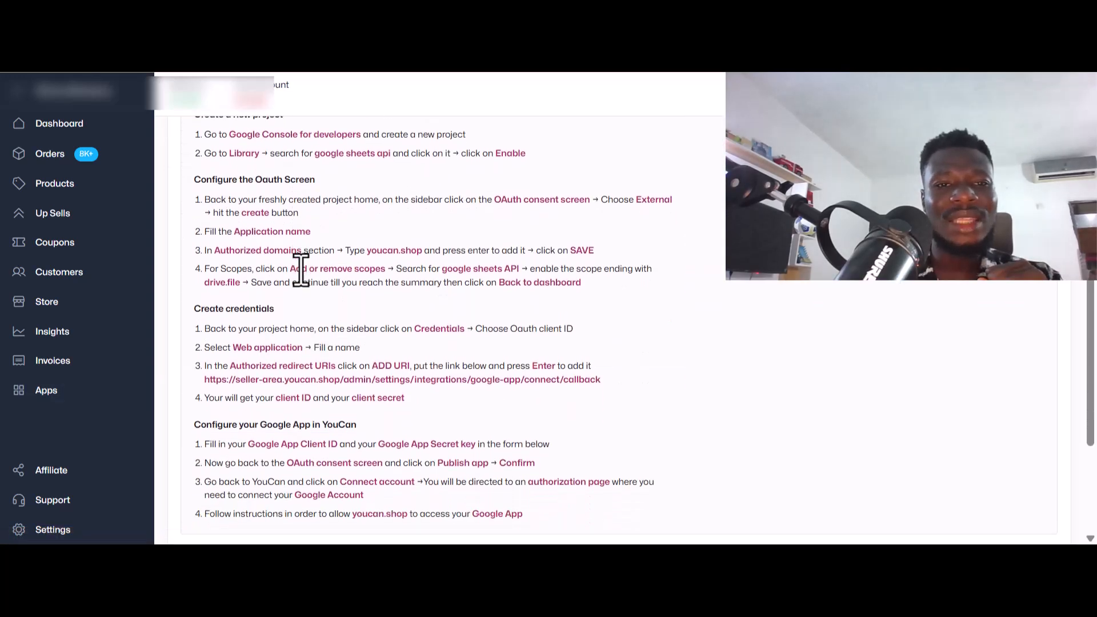
pyautogui.scroll(-1, 301, 269)
pyautogui.scroll(3, 301, 268)
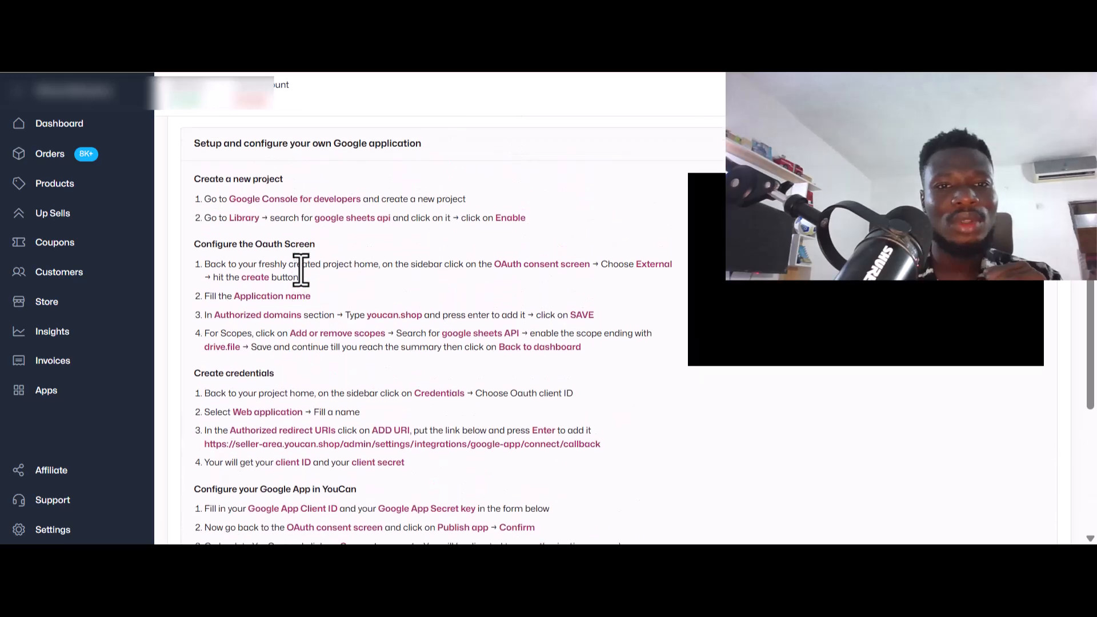
pyautogui.scroll(1, 301, 269)
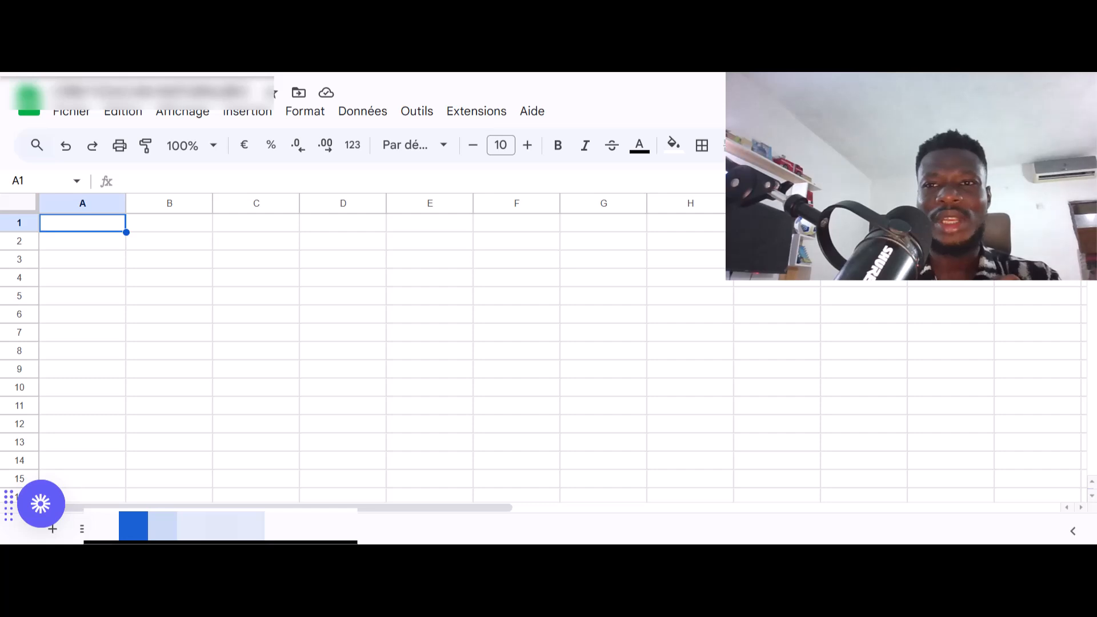
# Step: Search Google for "google console" in a new browser tab and open the Google Cloud Console site
pyautogui.hotkey('ctrl', 't')
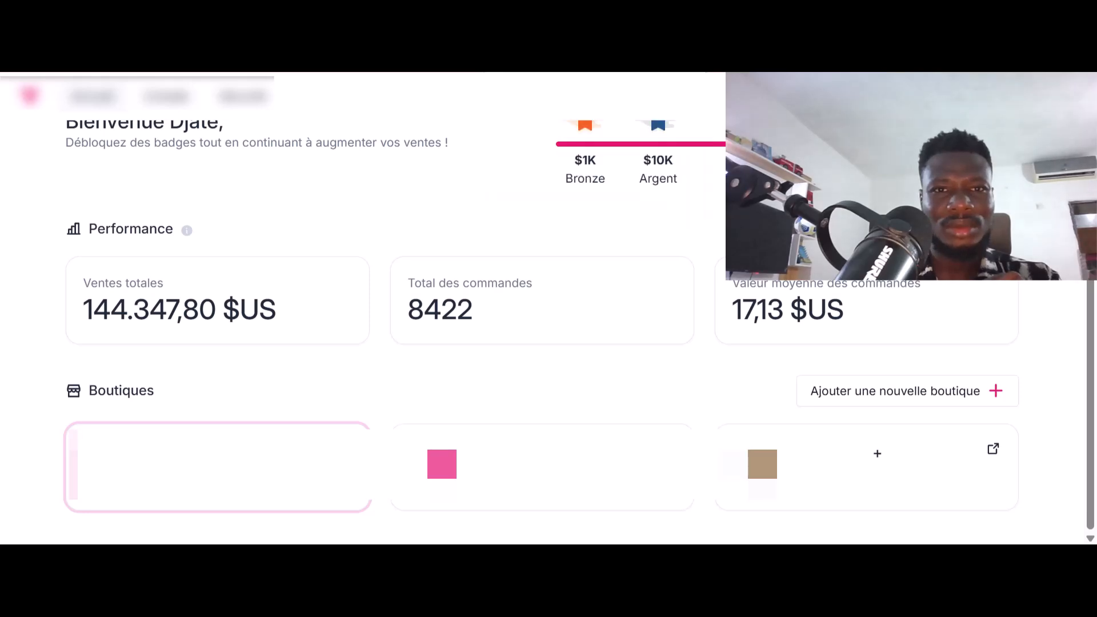
pyautogui.hotkey('ctrl', 'Tab')
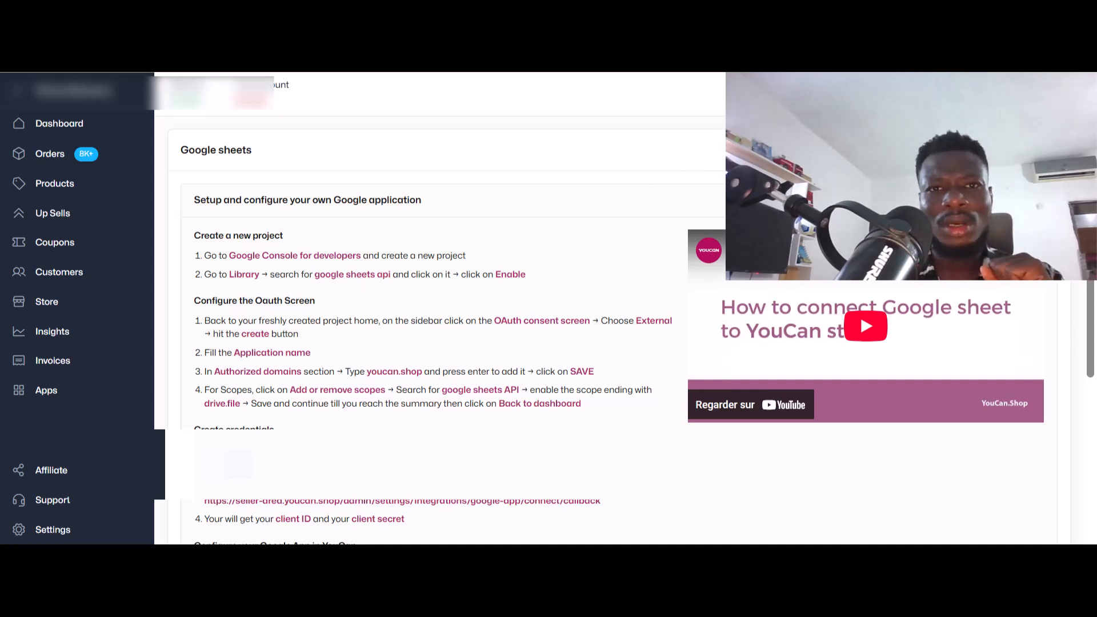
pyautogui.hotkey('ctrl', 't')
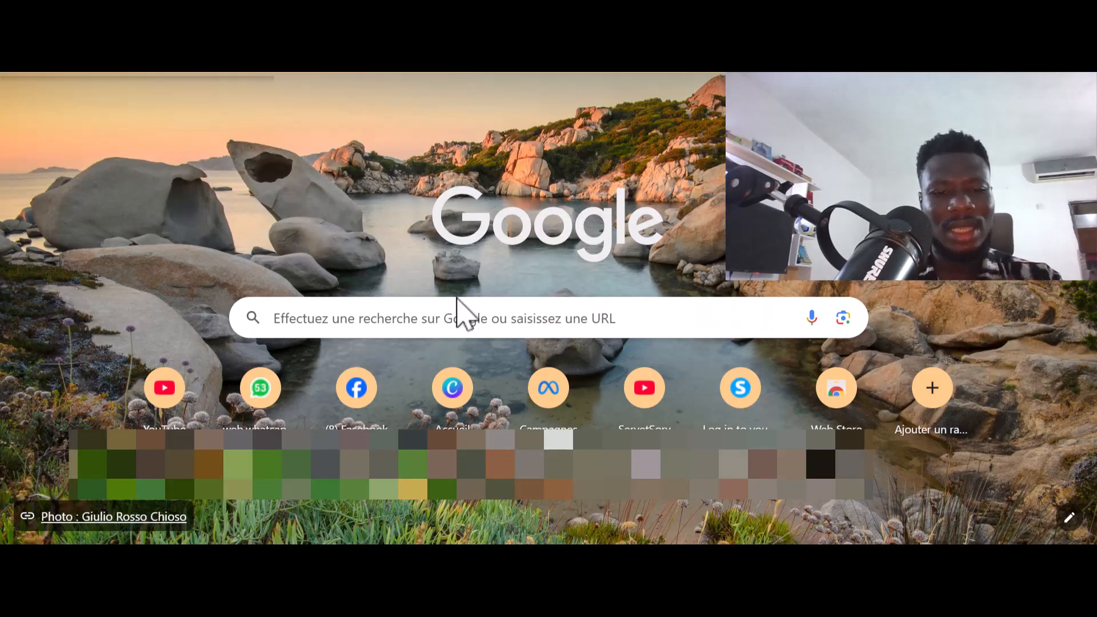
pyautogui.click(419, 324)
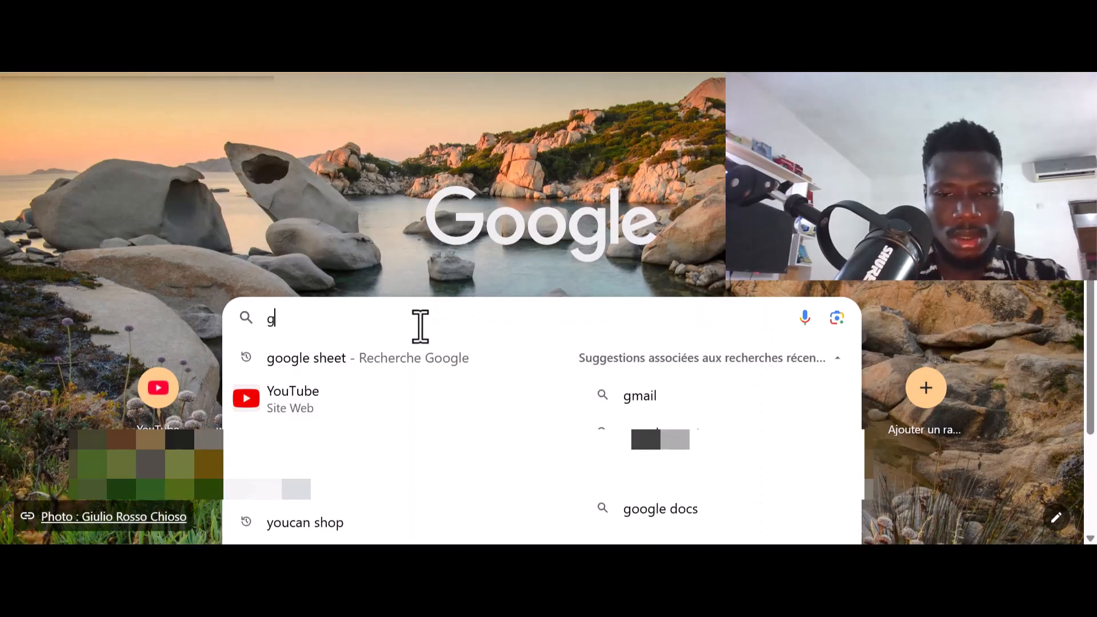
pyautogui.write('goo')
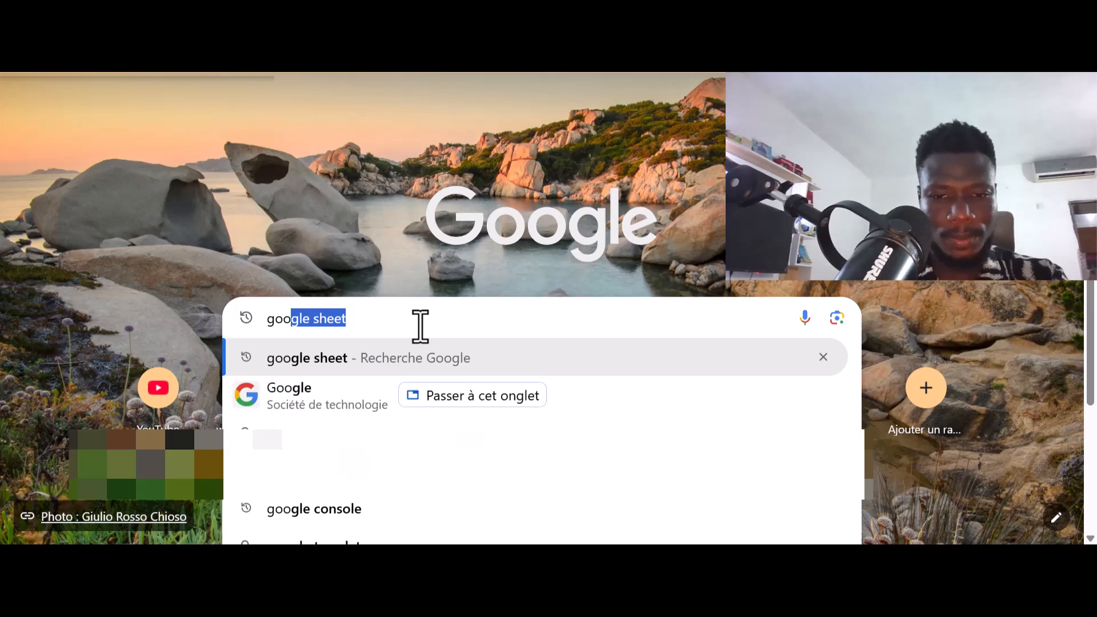
pyautogui.click(332, 509)
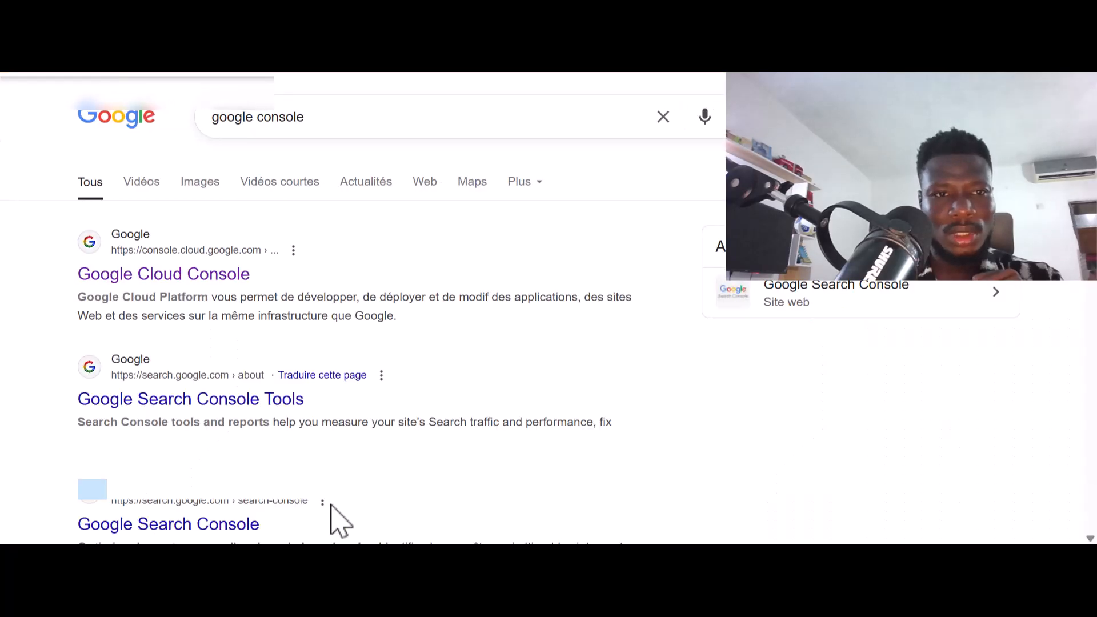
pyautogui.click(218, 277)
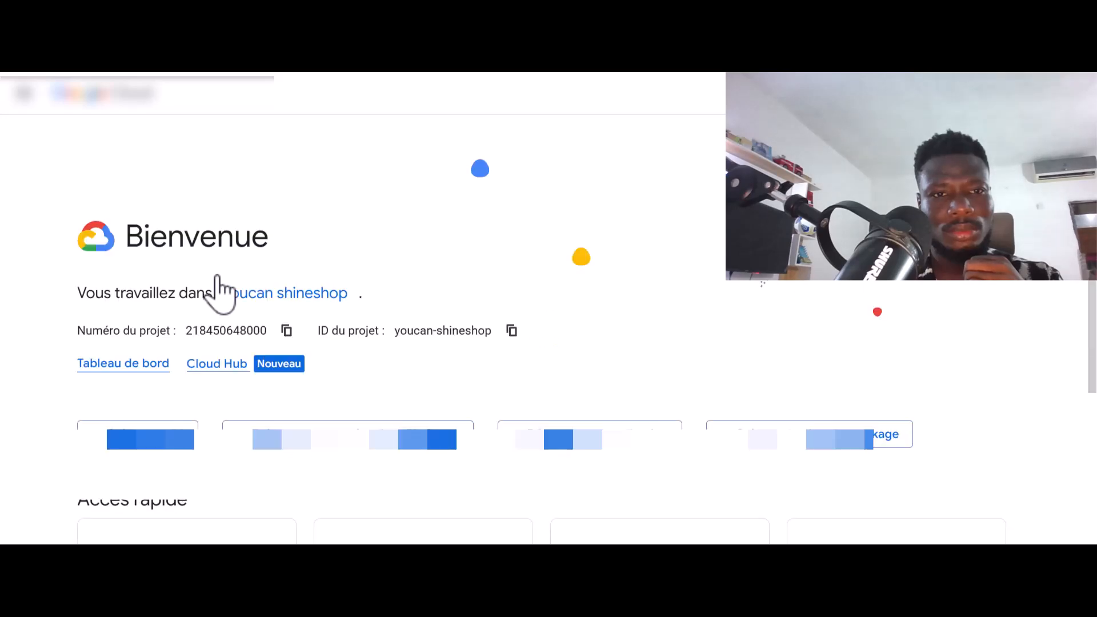
# Step: Open the "API et services" area from the quick access section of the Google Cloud welcome page
pyautogui.scroll(-4, 345, 265)
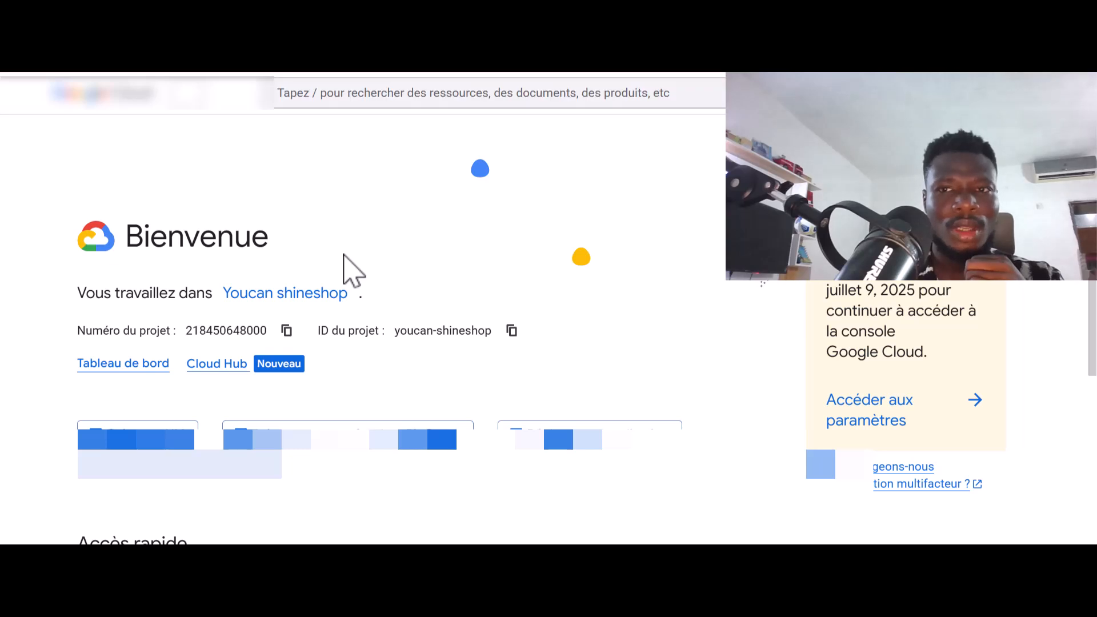
pyautogui.scroll(-4, 345, 265)
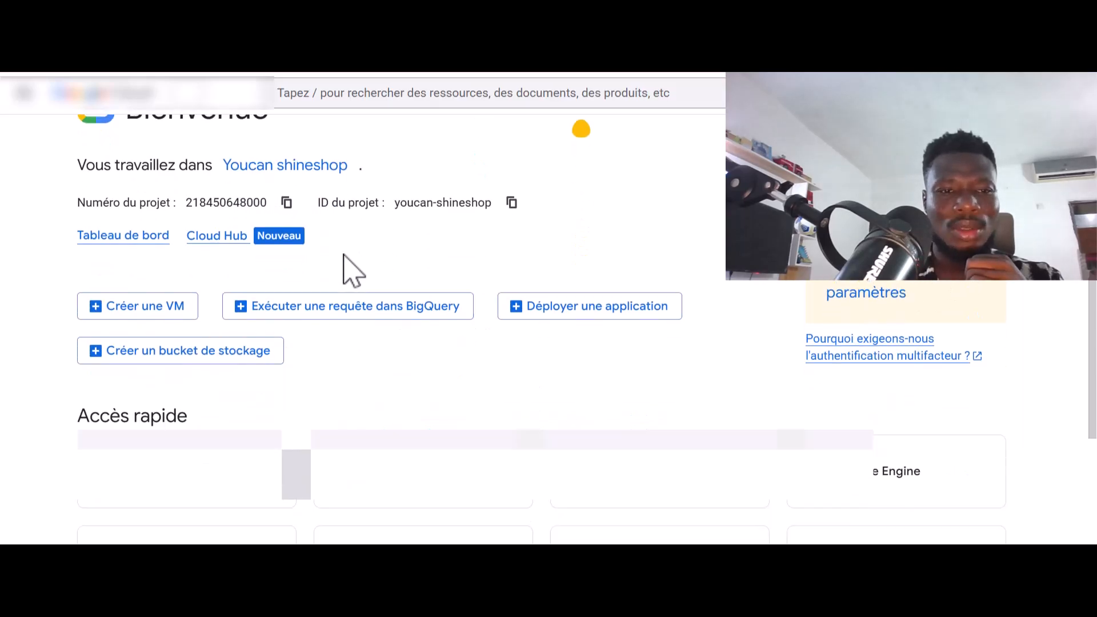
pyautogui.scroll(-1, 352, 271)
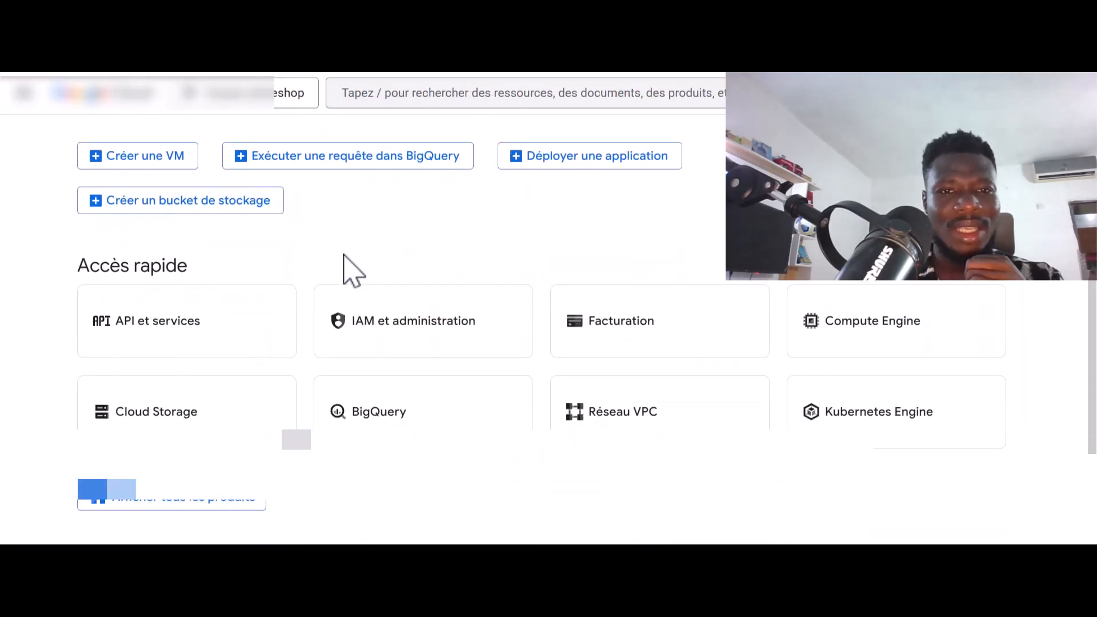
pyautogui.scroll(2, 350, 269)
pyautogui.scroll(-2, 349, 269)
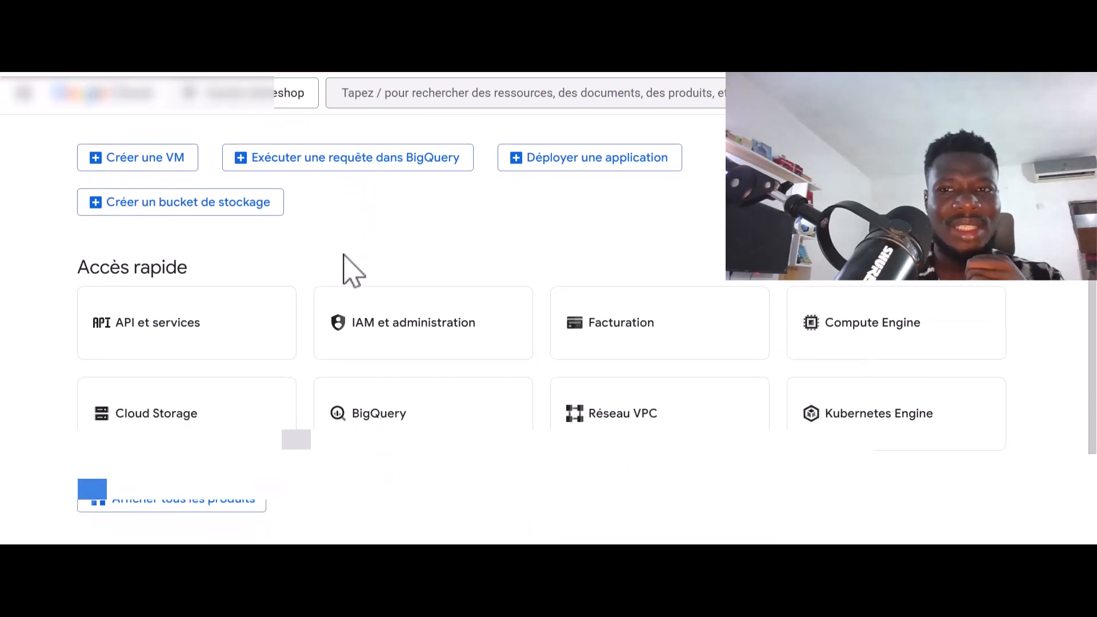
pyautogui.scroll(5, 344, 256)
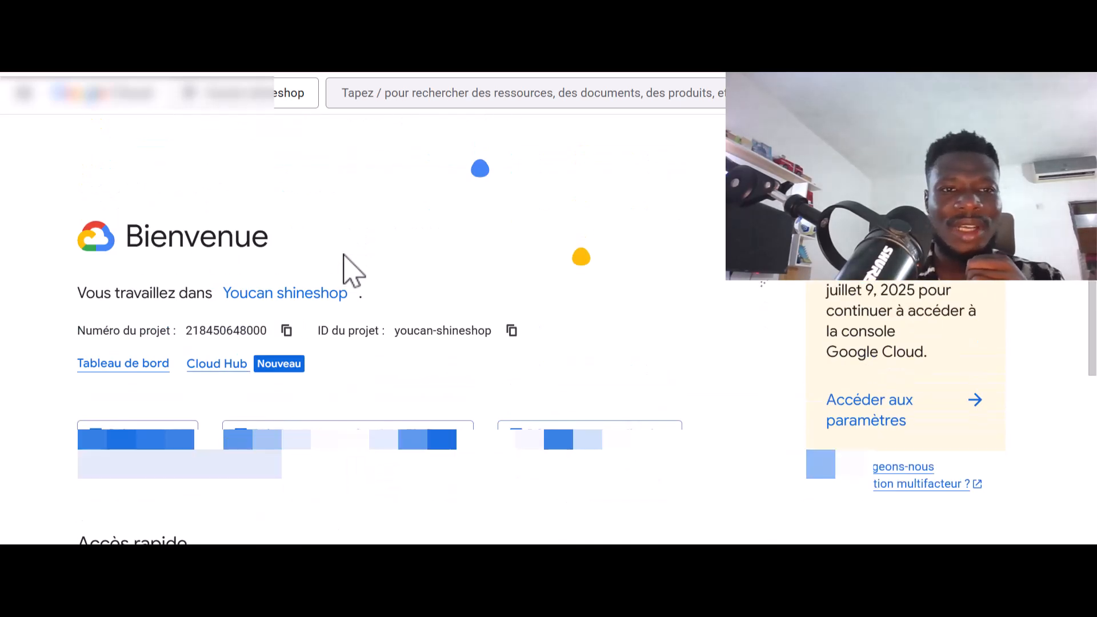
pyautogui.scroll(-3, 346, 263)
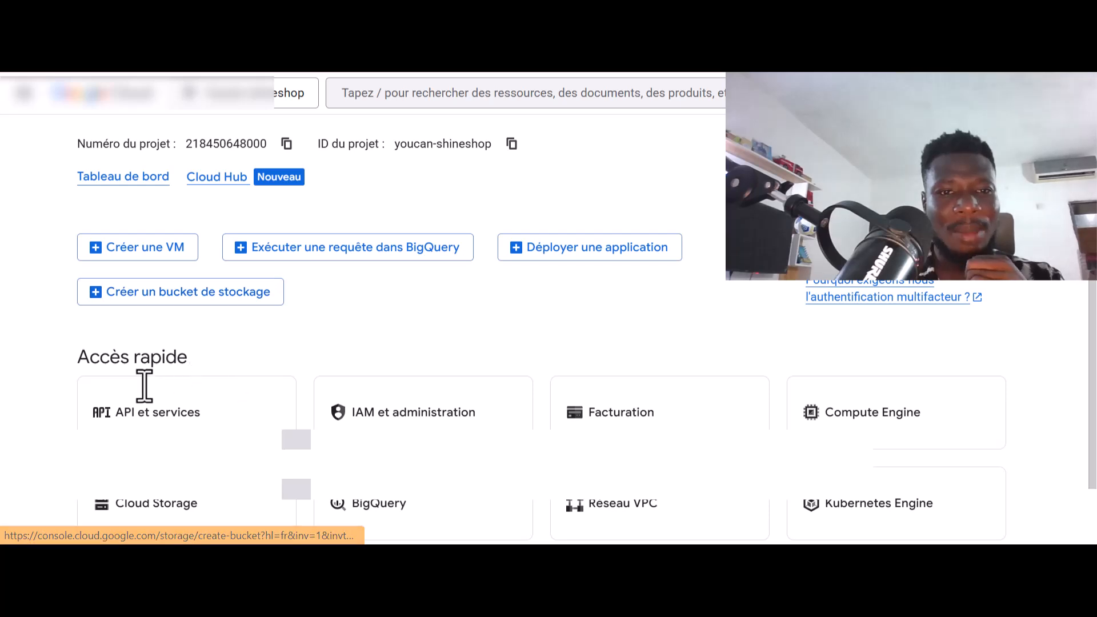
pyautogui.scroll(-2, 215, 416)
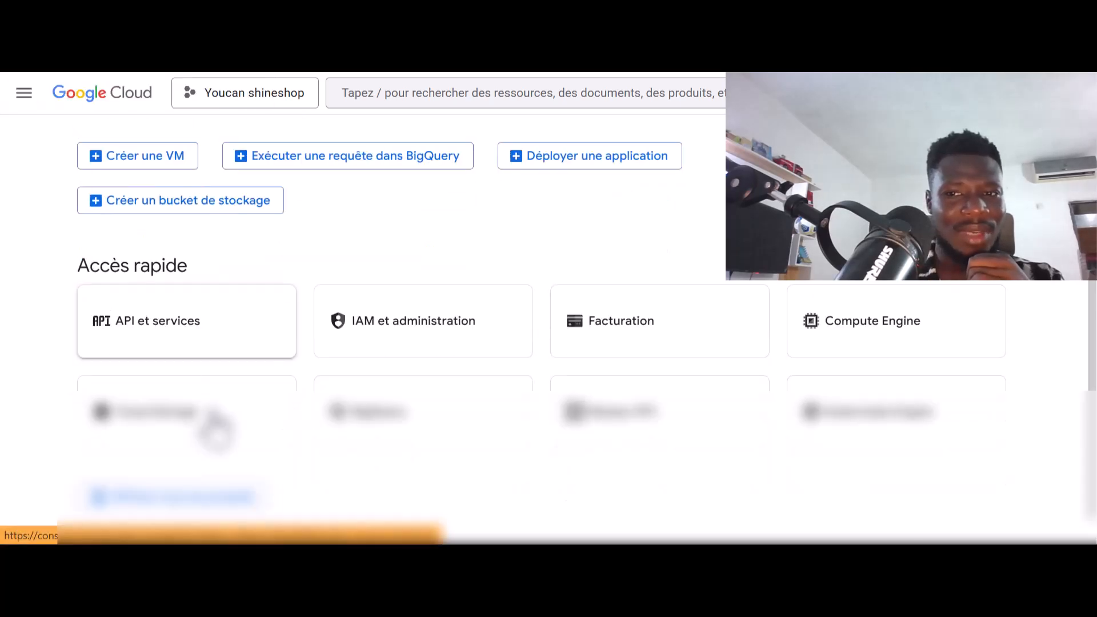
pyautogui.click(164, 326)
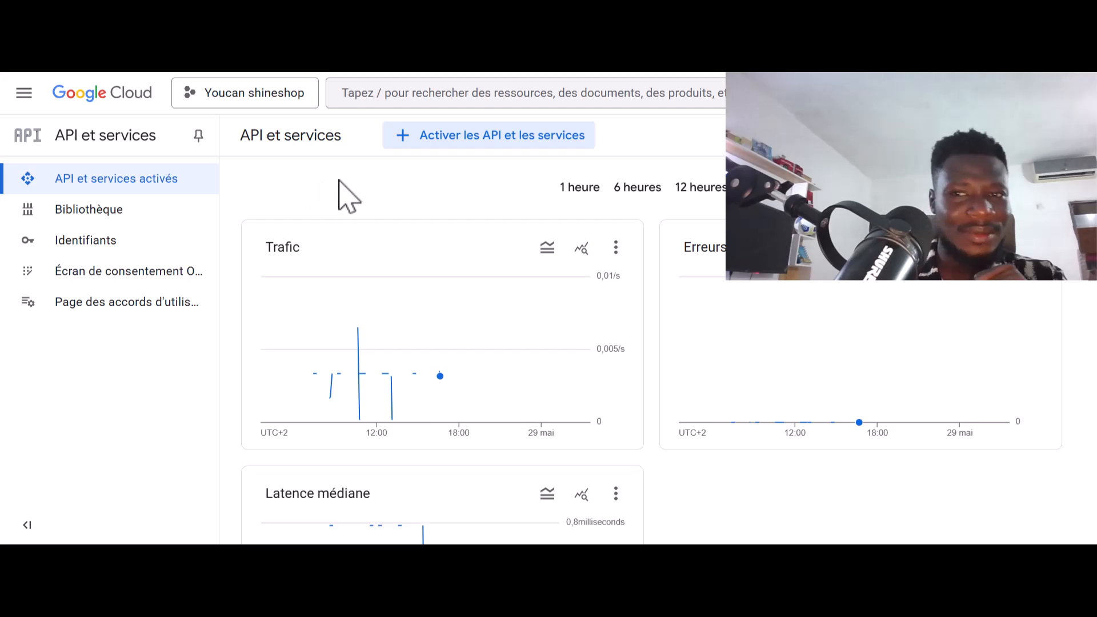
# Step: Open the API library for activating APIs and services in the current project
pyautogui.scroll(-10, 453, 308)
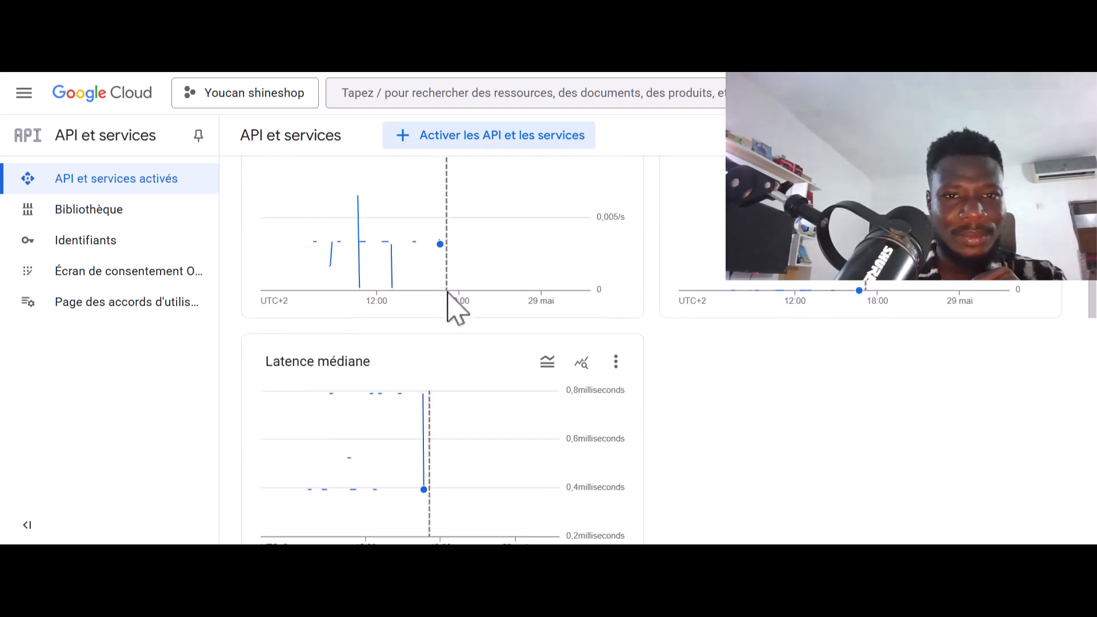
pyautogui.scroll(10, 453, 309)
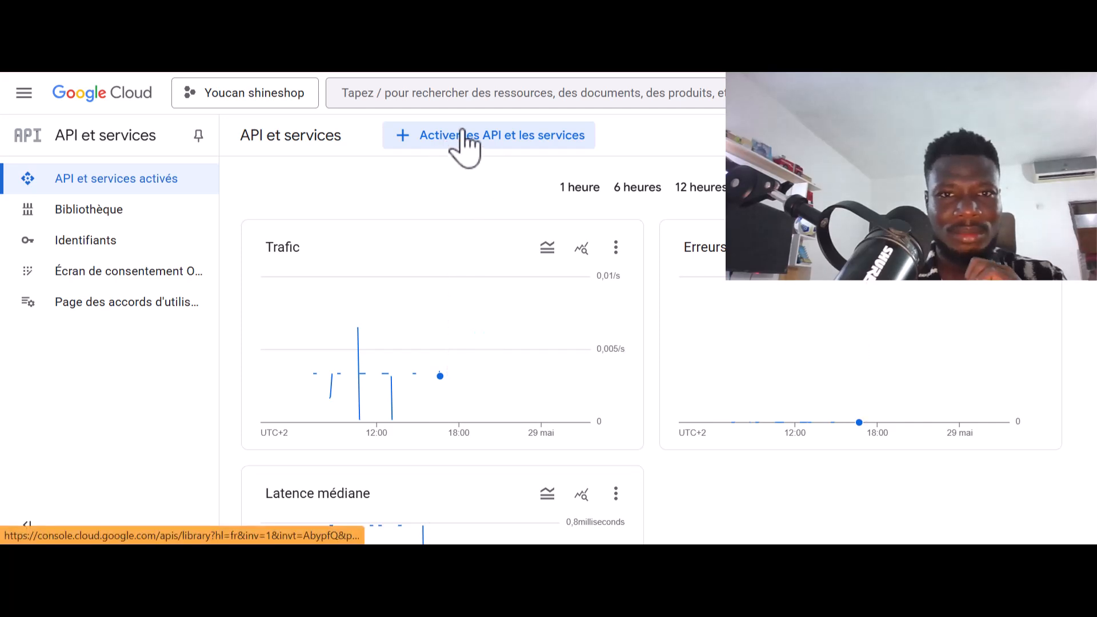
pyautogui.click(464, 138)
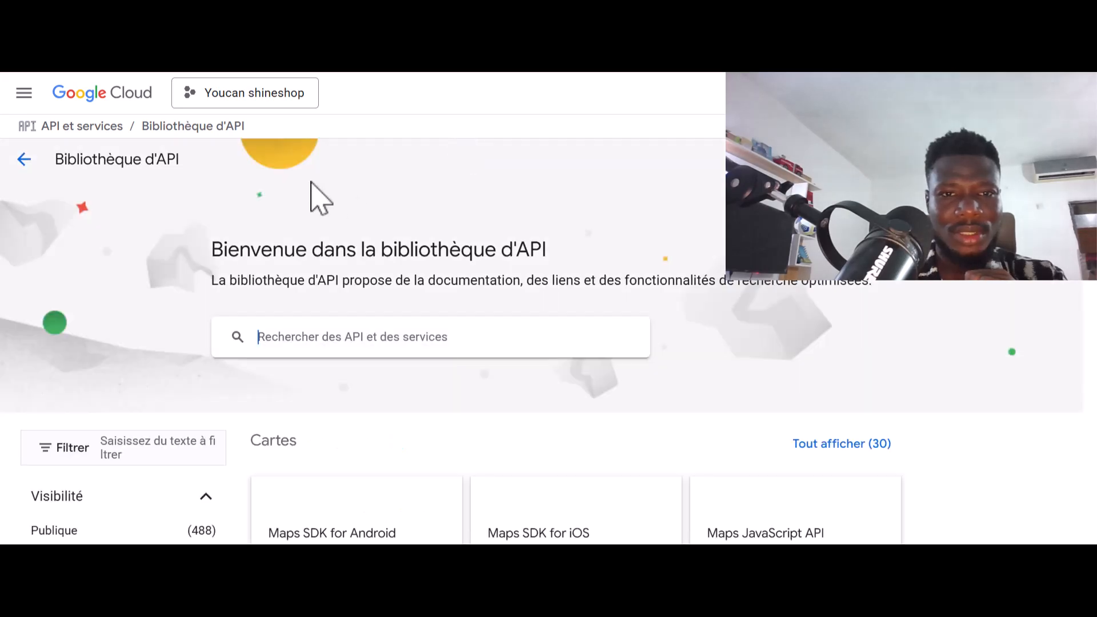
# Step: Search the API library for "google sheets api" and open the Google Sheets API product page
pyautogui.click(342, 341)
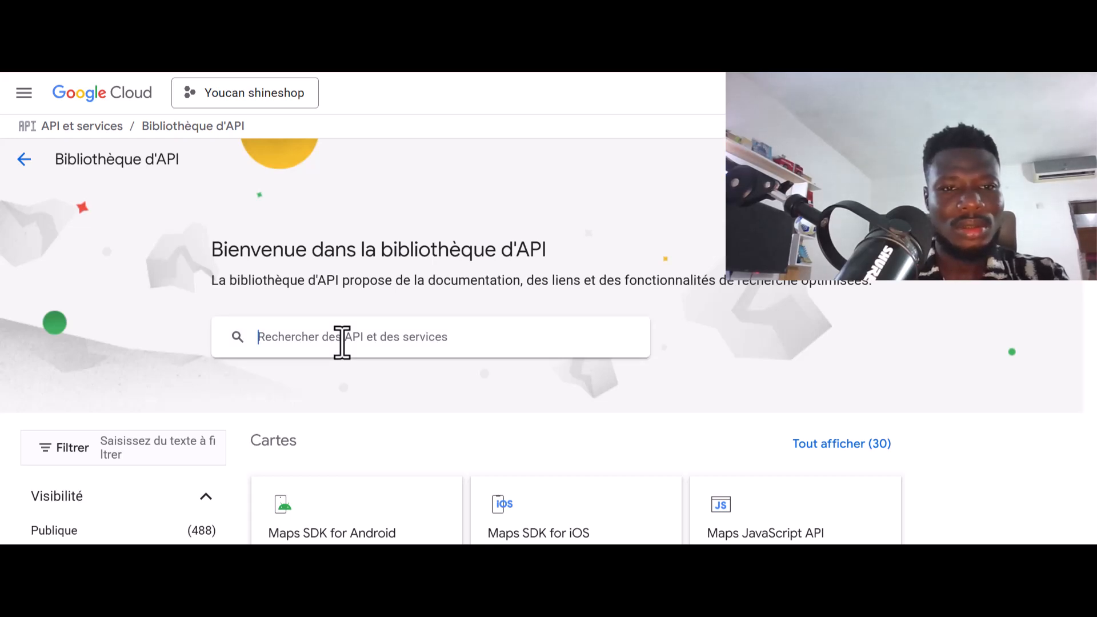
pyautogui.write('g')
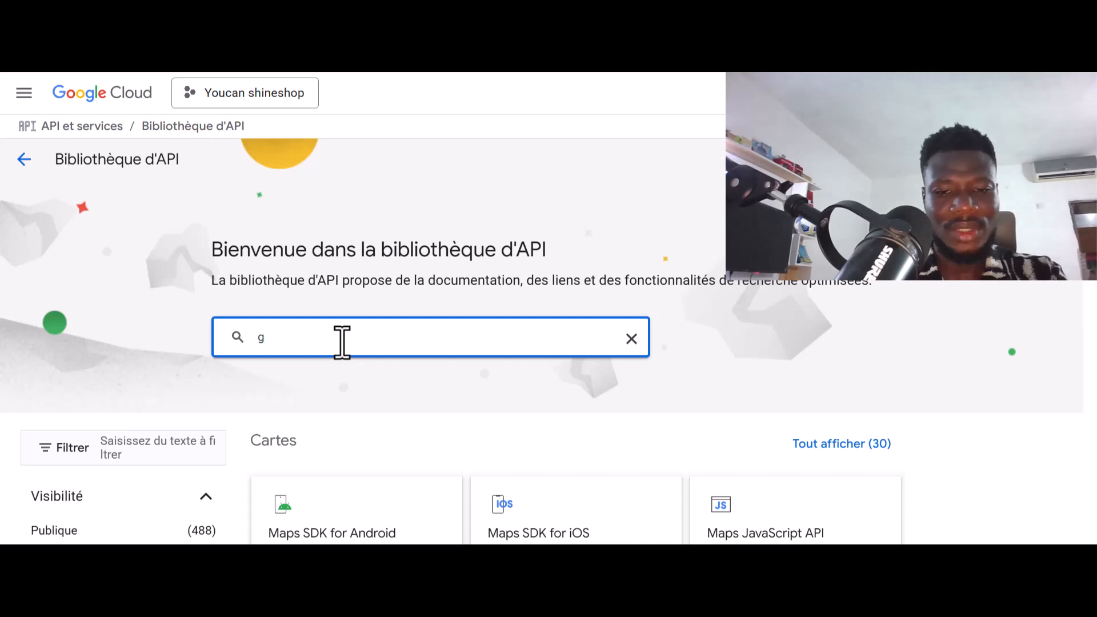
pyautogui.write('oogle')
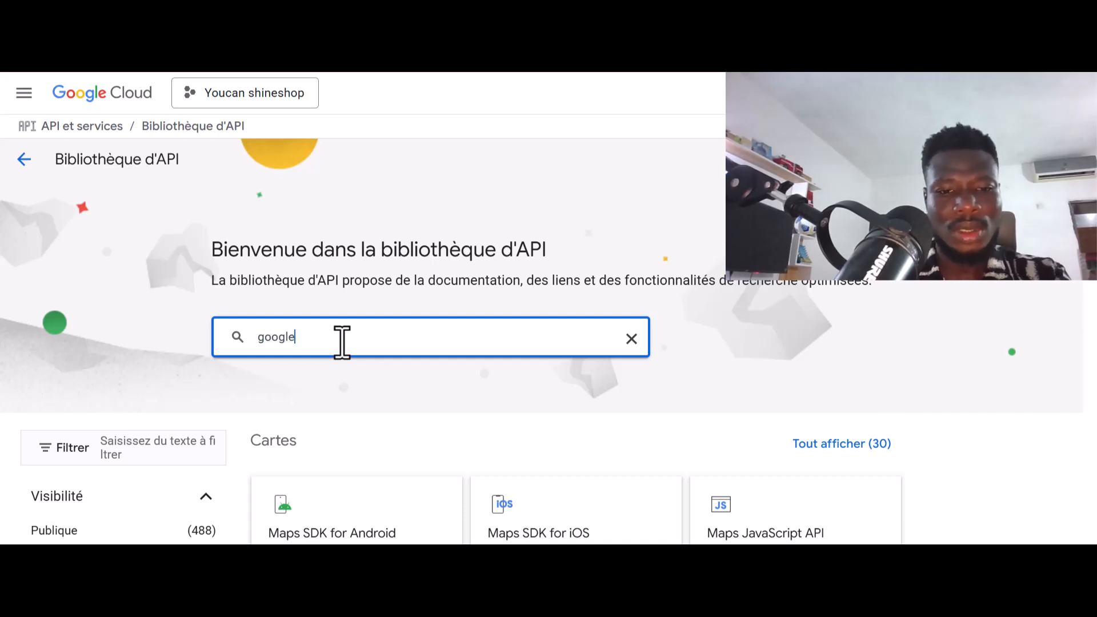
pyautogui.write(' sh')
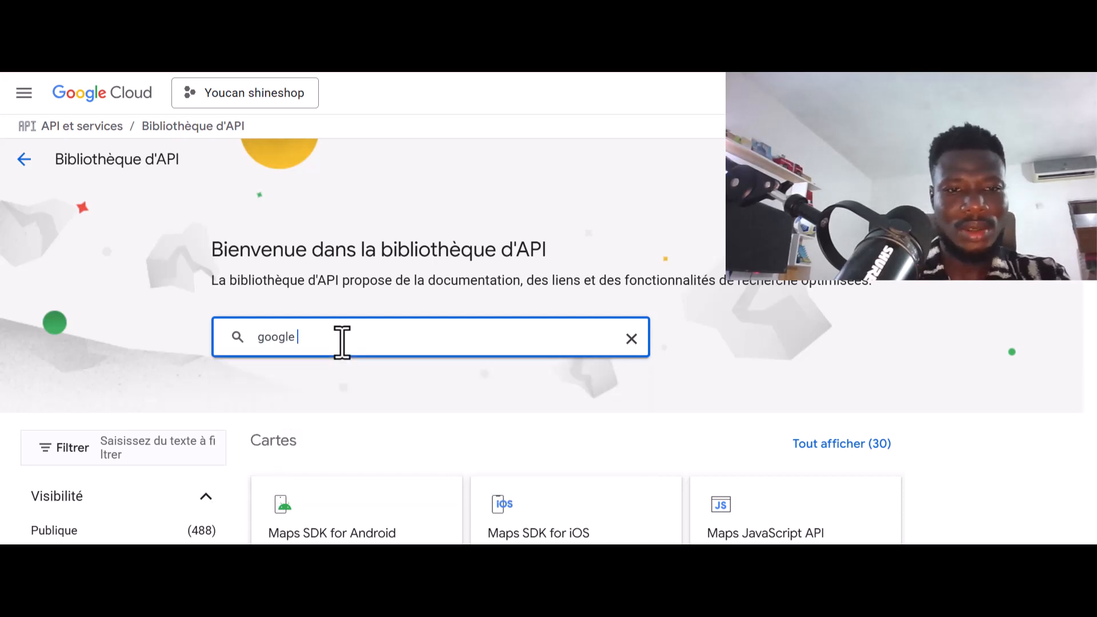
pyautogui.write('ee')
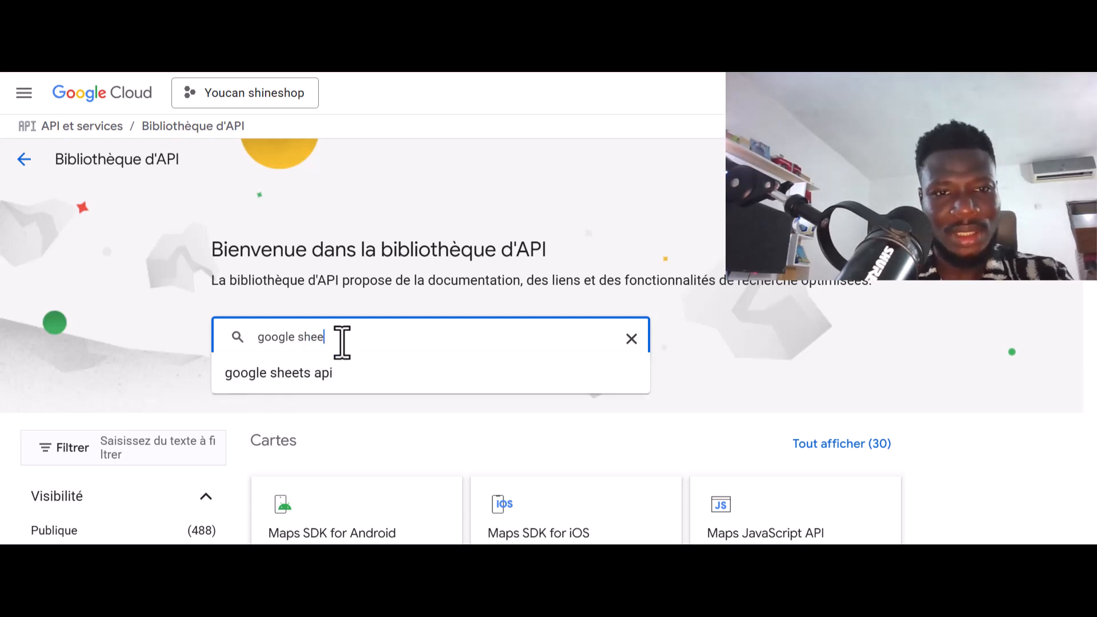
pyautogui.click(312, 374)
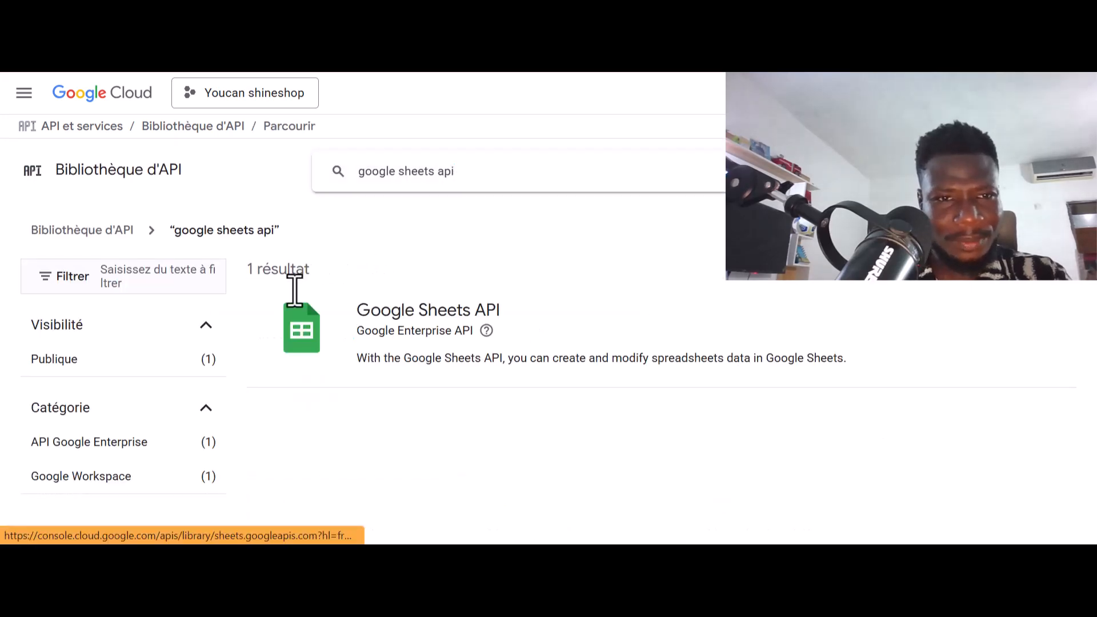
pyautogui.click(384, 341)
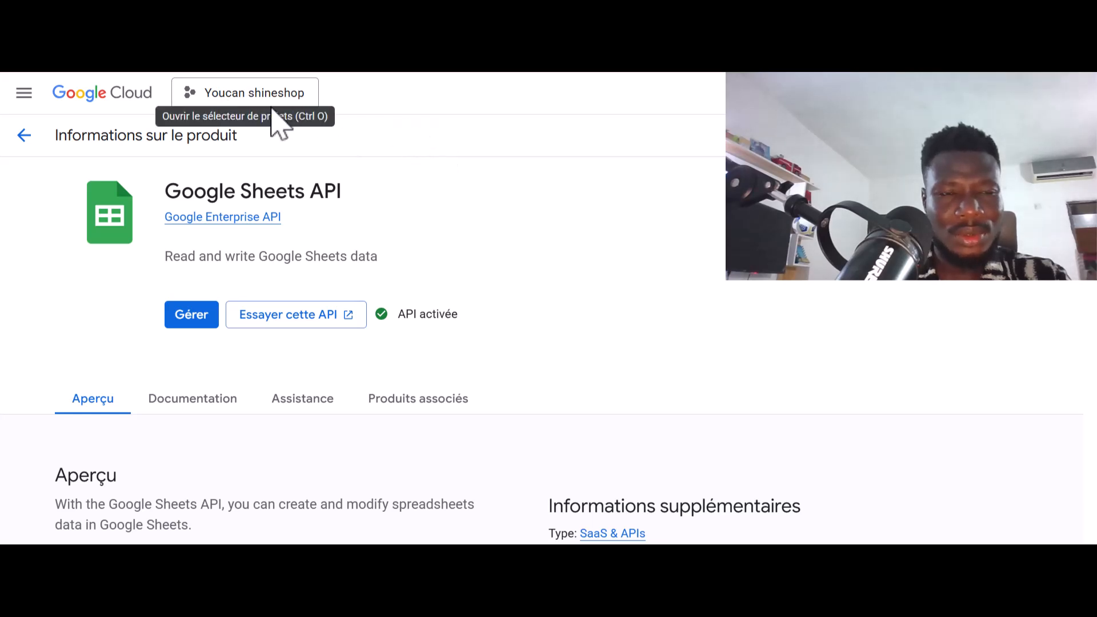
# Step: Create a new Google Cloud project named "Ycan naturalbio" without an organisation
pyautogui.click(312, 96)
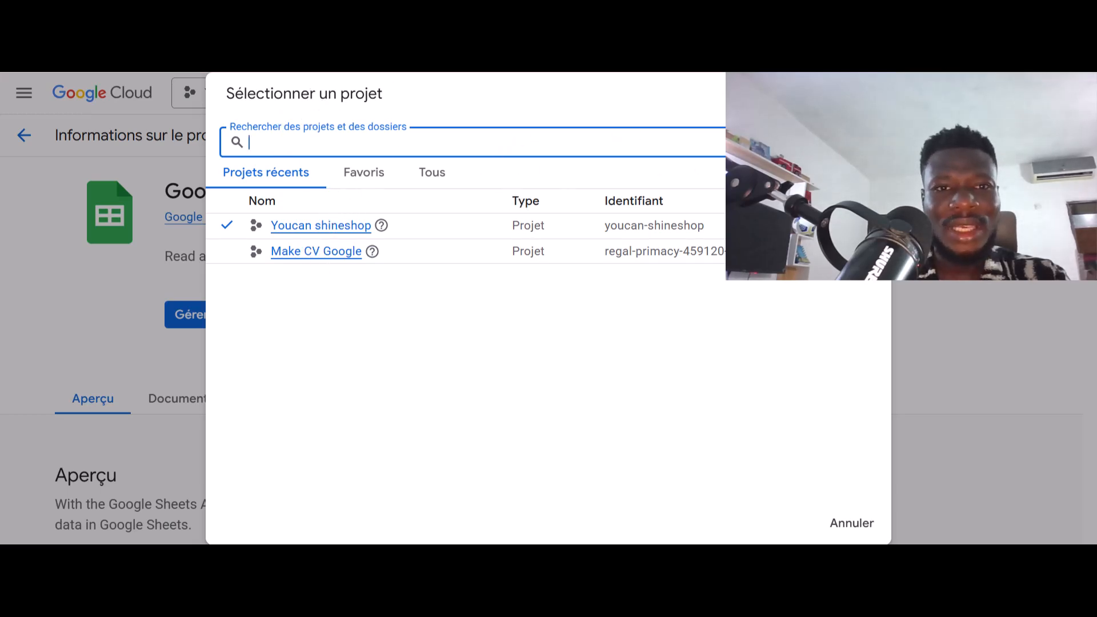
pyautogui.press('Escape')
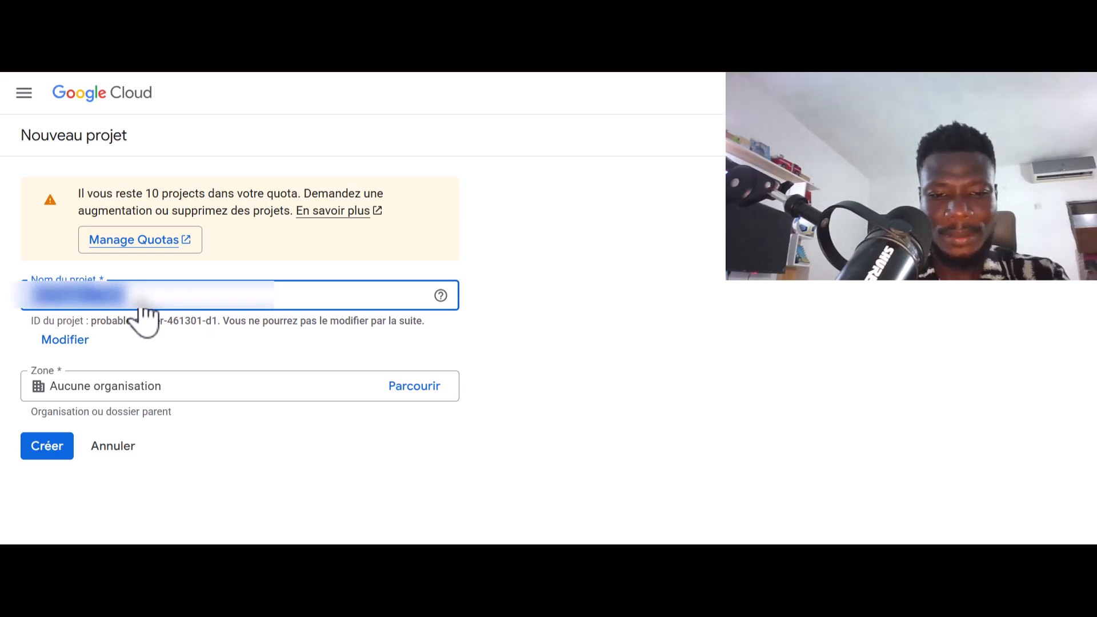
pyautogui.press('BackSpace')
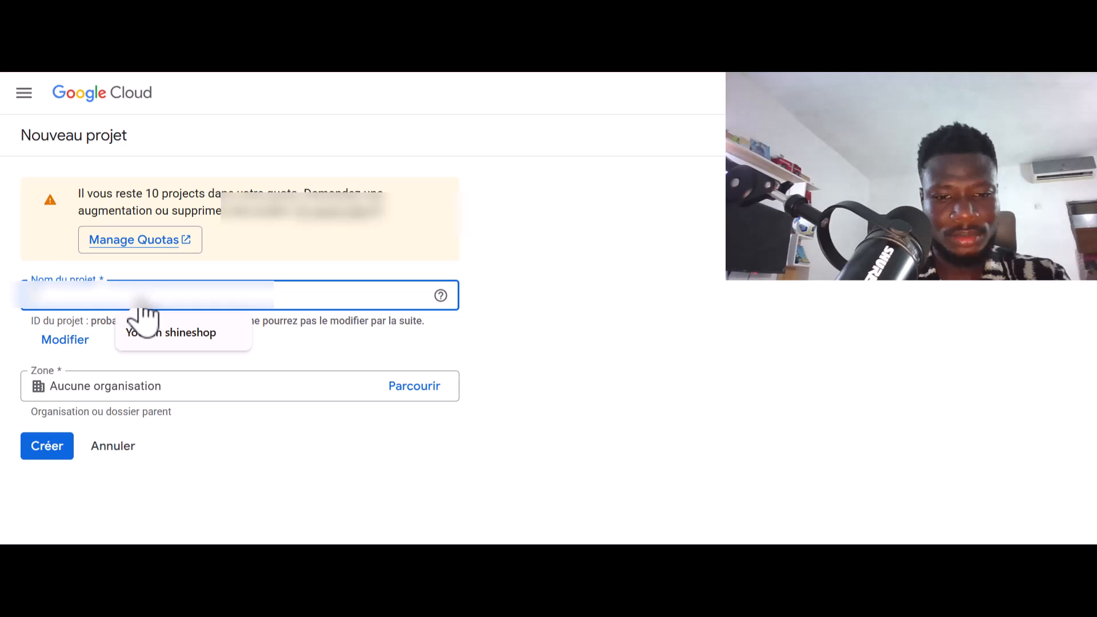
pyautogui.write('ycan')
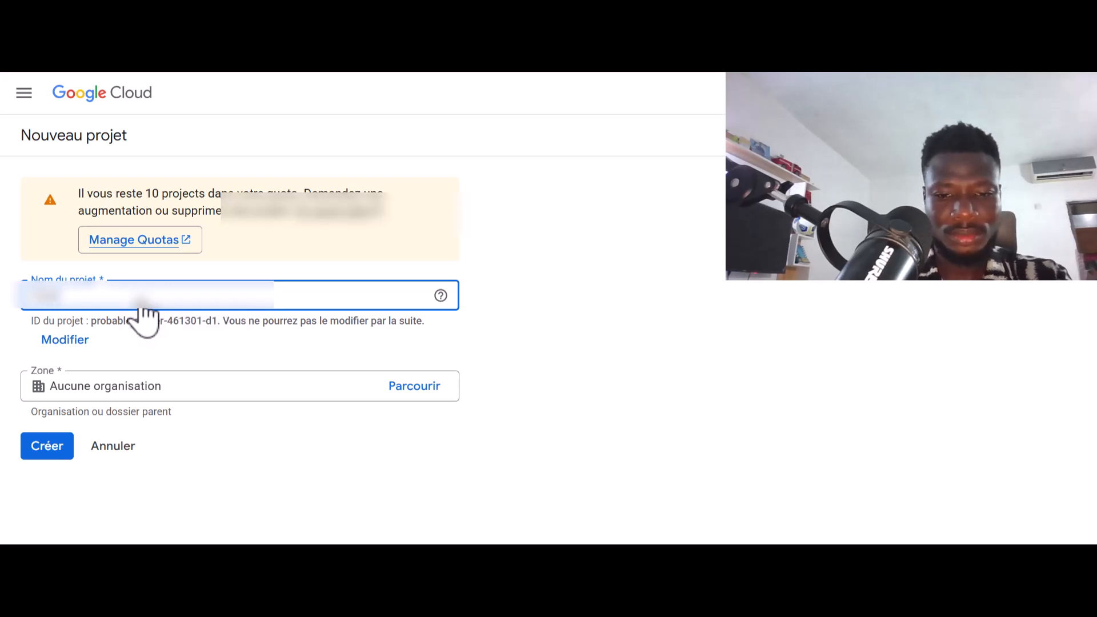
pyautogui.write('hine')
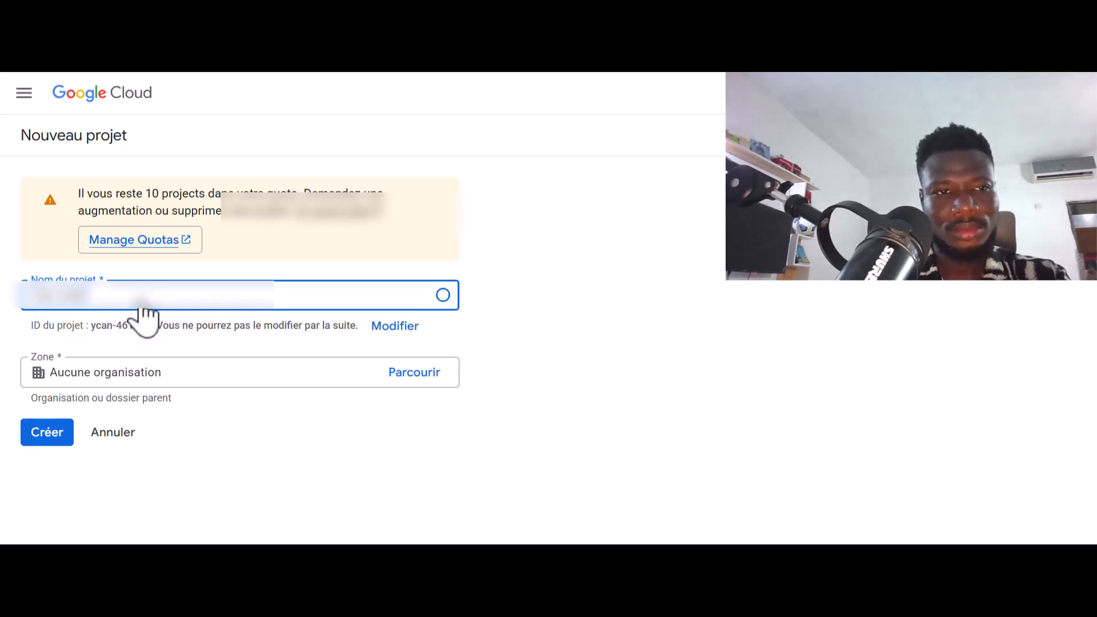
pyautogui.write('el')
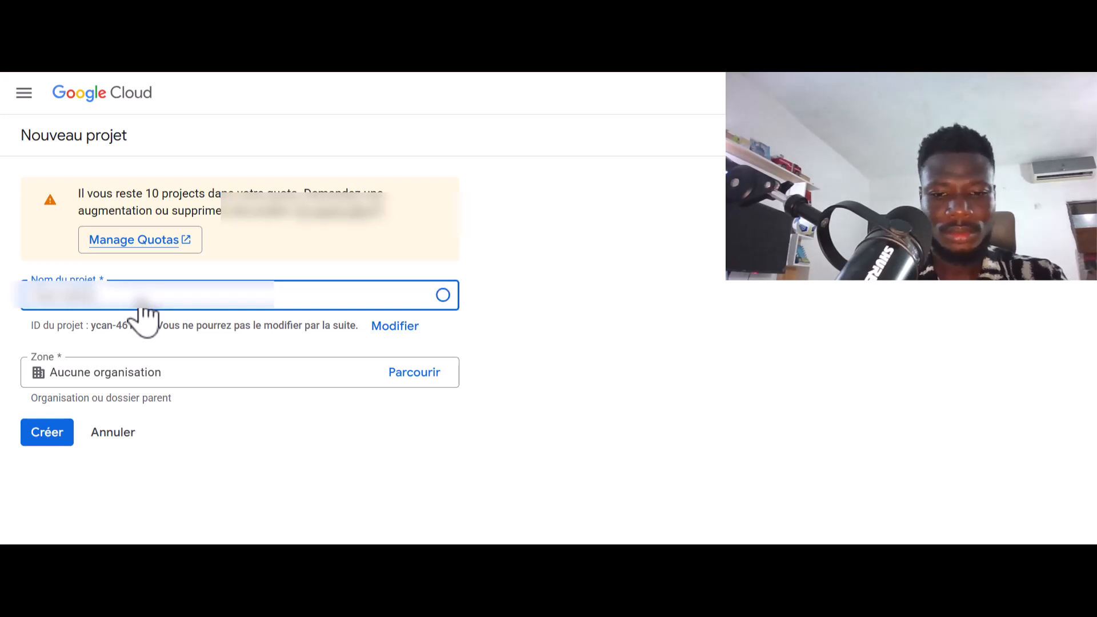
pyautogui.write('bio')
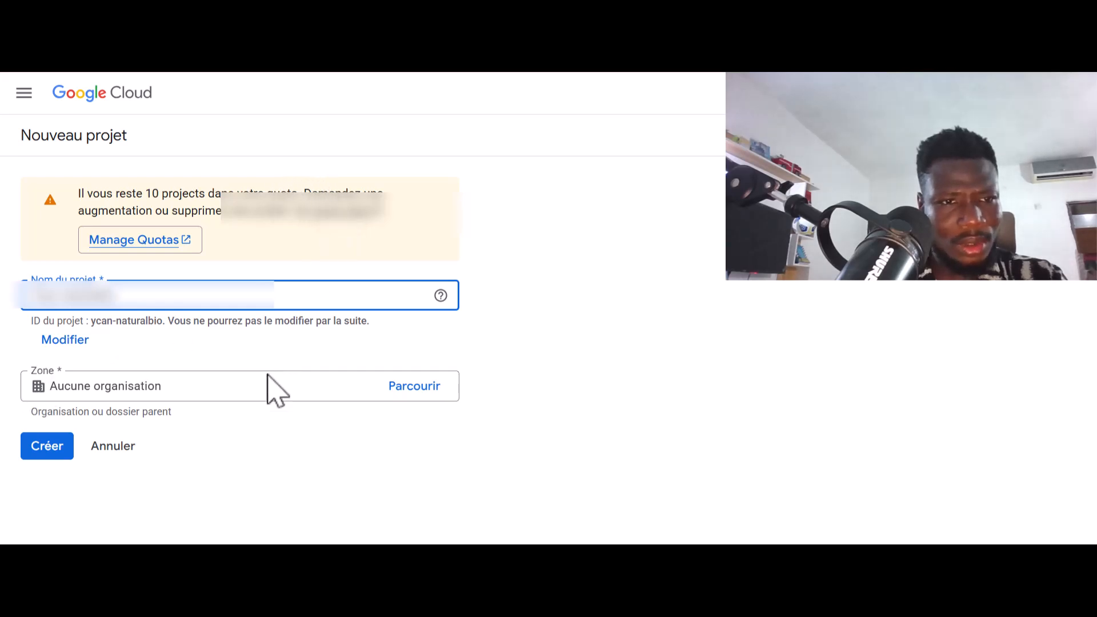
pyautogui.click(47, 451)
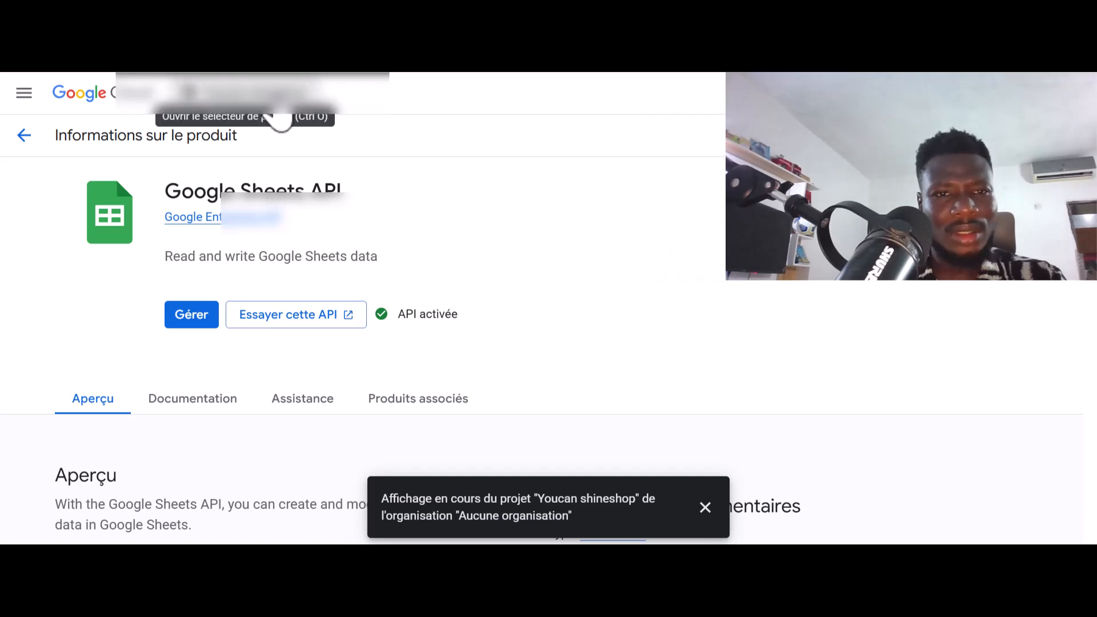
# Step: Switch to the "Ycan naturalbio" project and enable the Google Sheets API for it
pyautogui.click(281, 111)
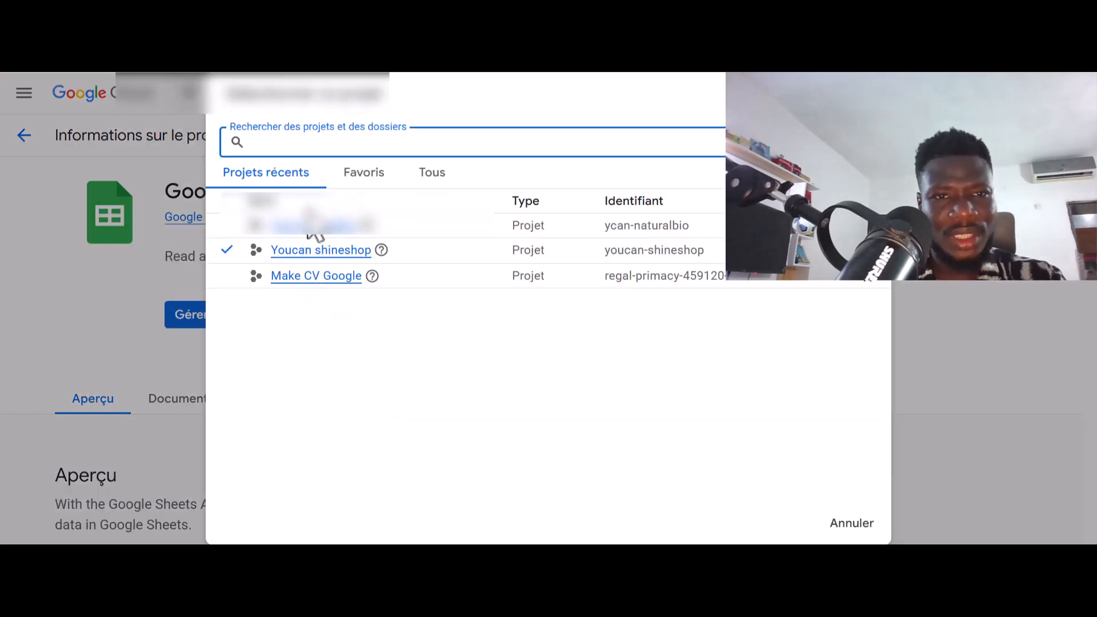
pyautogui.click(289, 247)
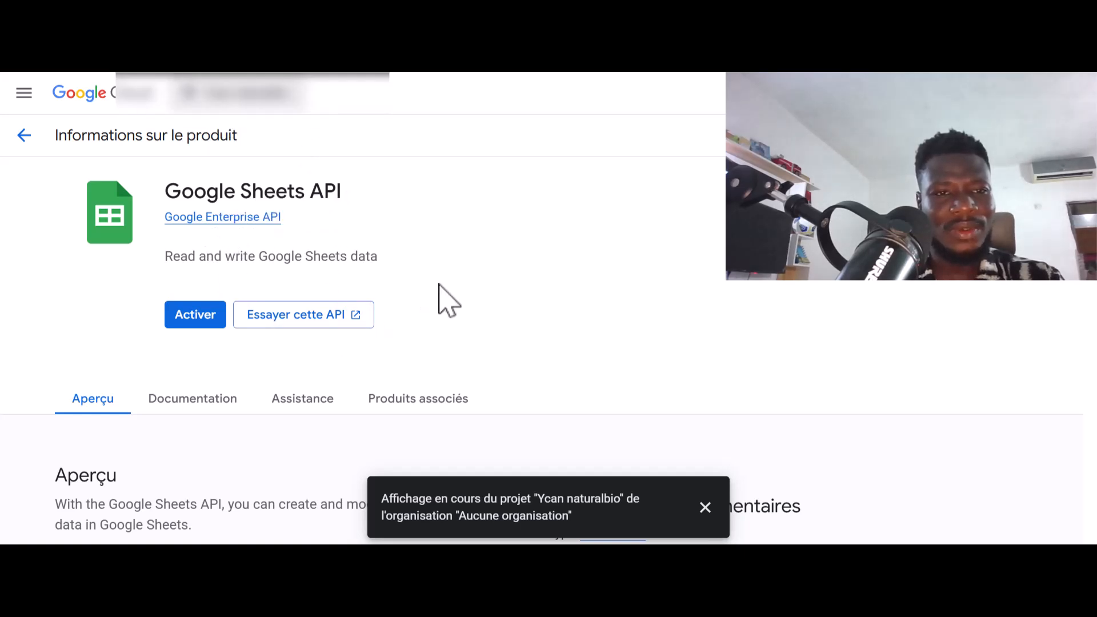
pyautogui.click(185, 316)
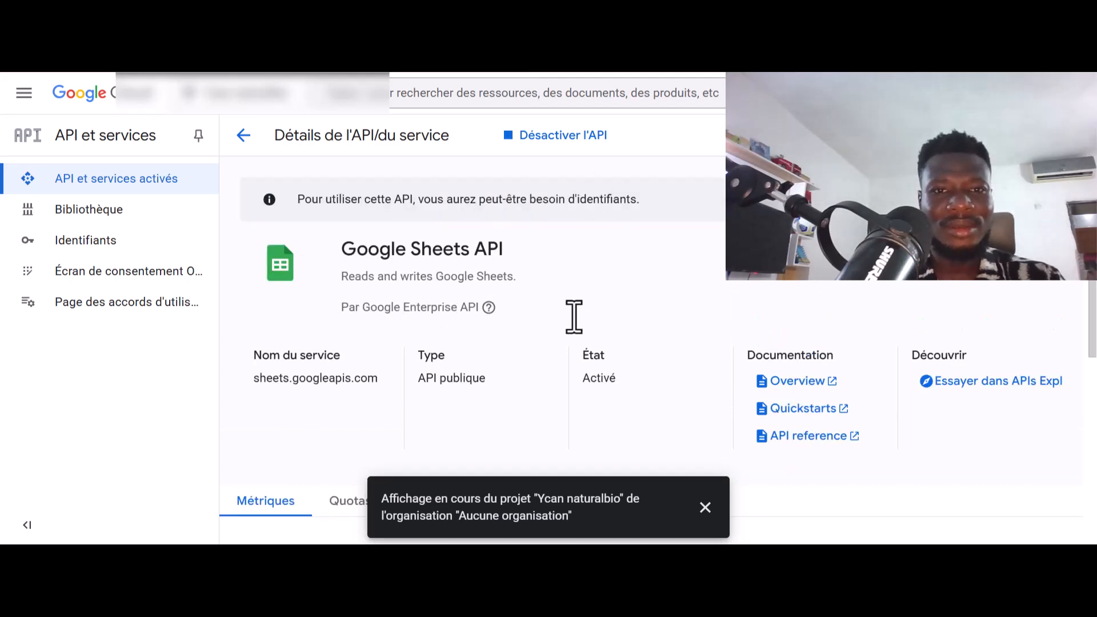
# Step: Open the project's OAuth consent screen and start the Google Auth Platform configuration
pyautogui.scroll(-2, 573, 316)
pyautogui.scroll(1, 573, 316)
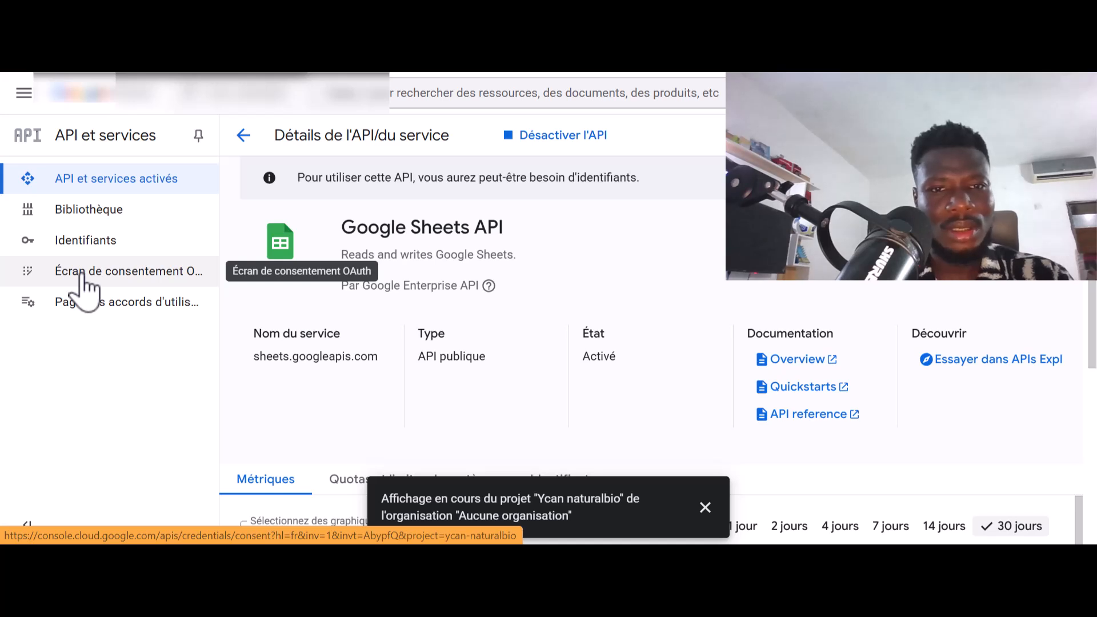
pyautogui.click(147, 272)
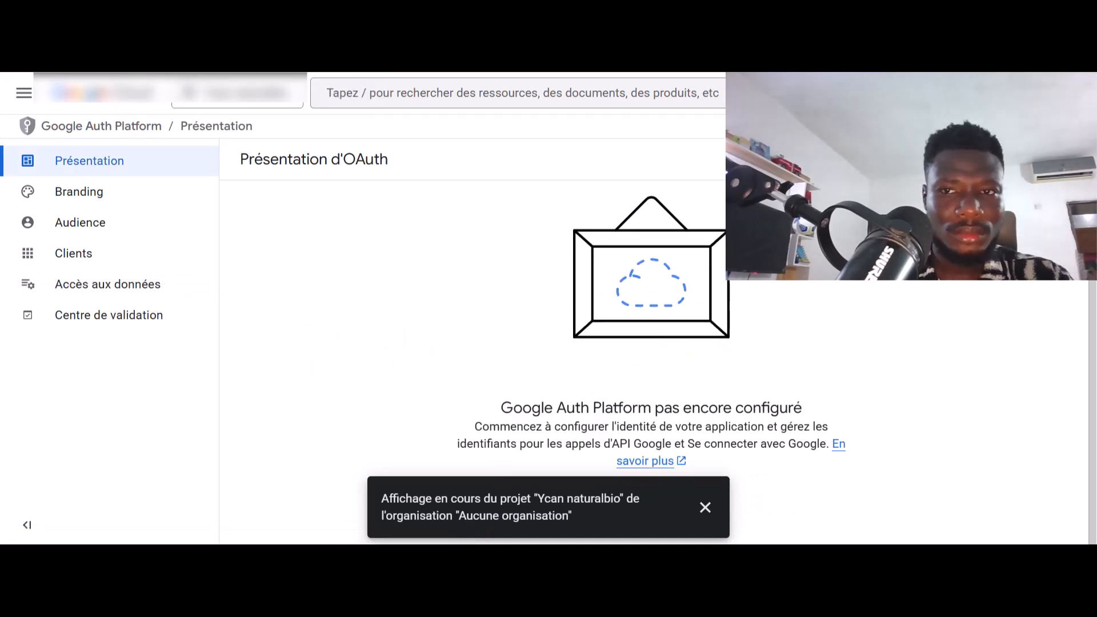
pyautogui.click(707, 513)
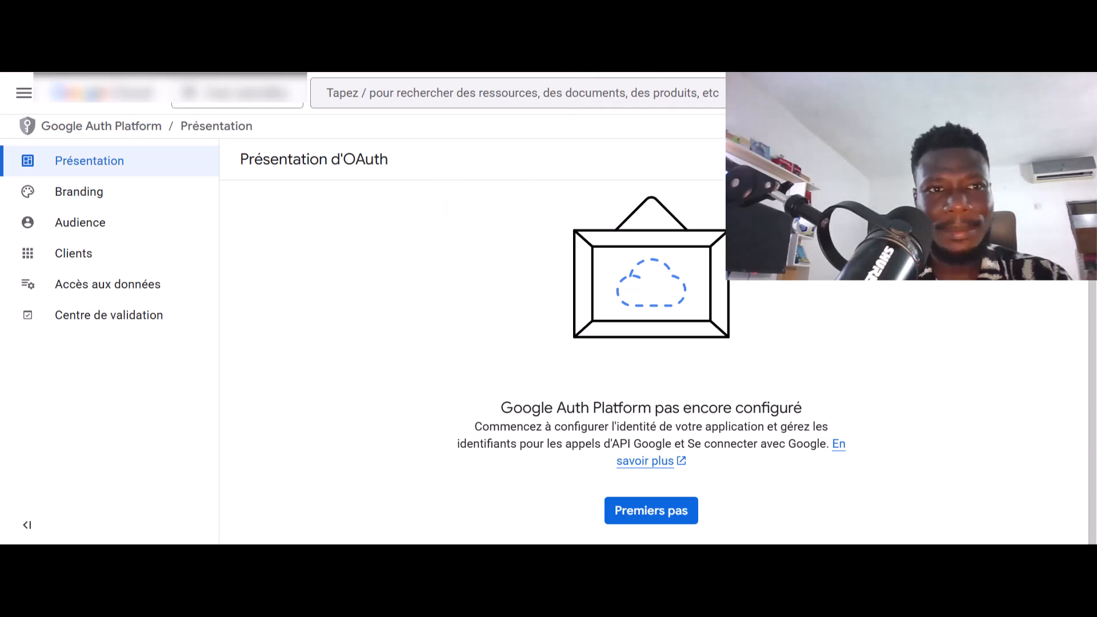
pyautogui.click(638, 511)
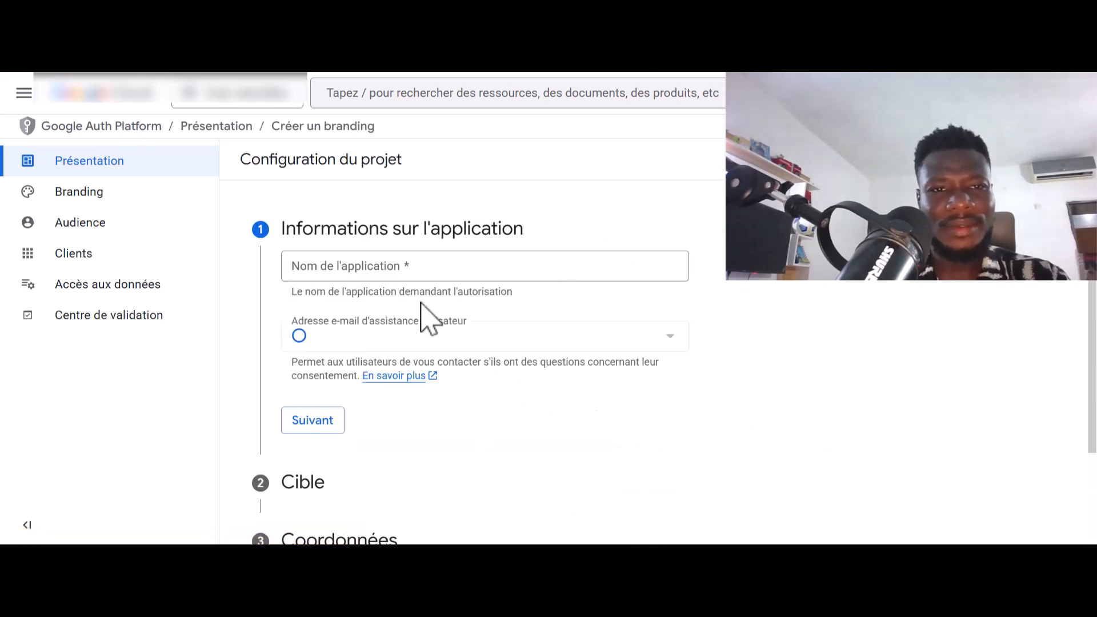
# Step: Fill in the application information with the name "youcan" and the account's e-mail as user support address, and continue to the audience section
pyautogui.click(433, 262)
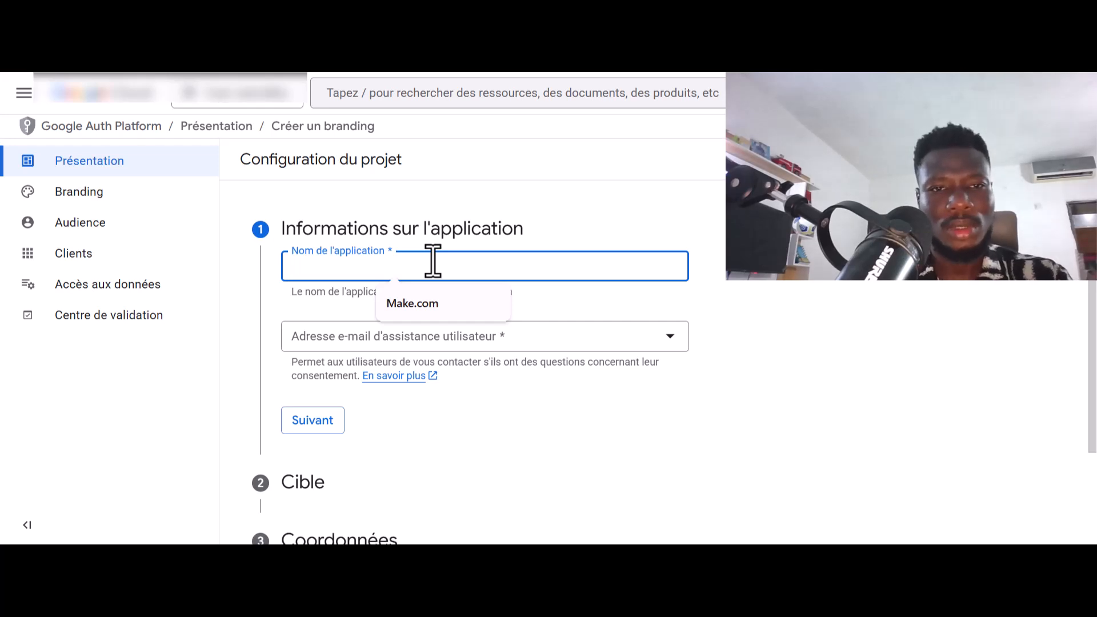
pyautogui.write('youcan')
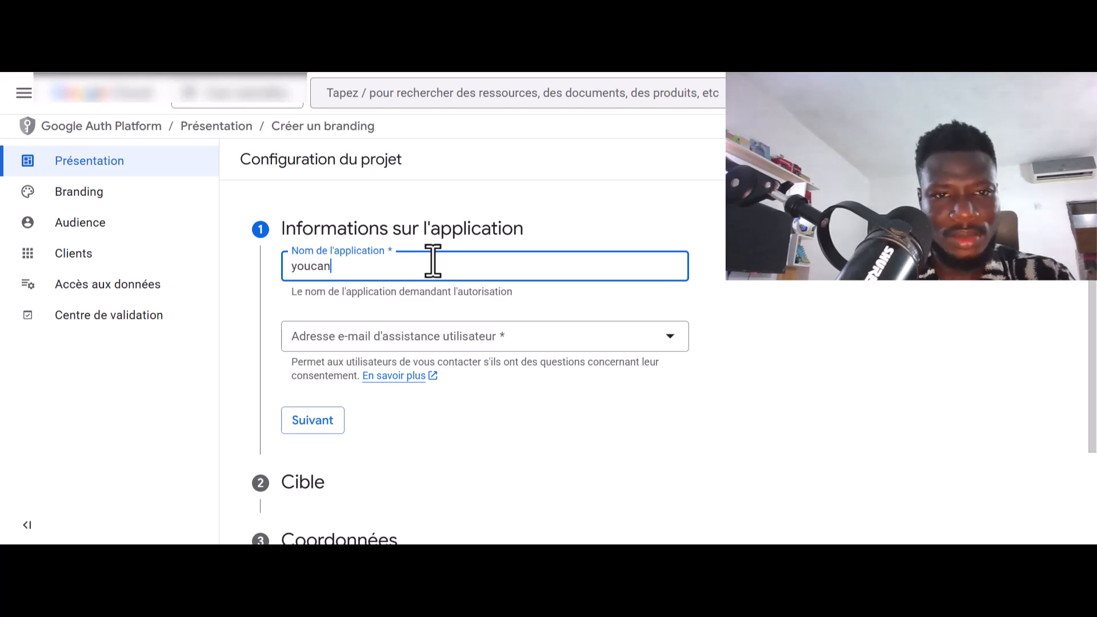
pyautogui.click(384, 346)
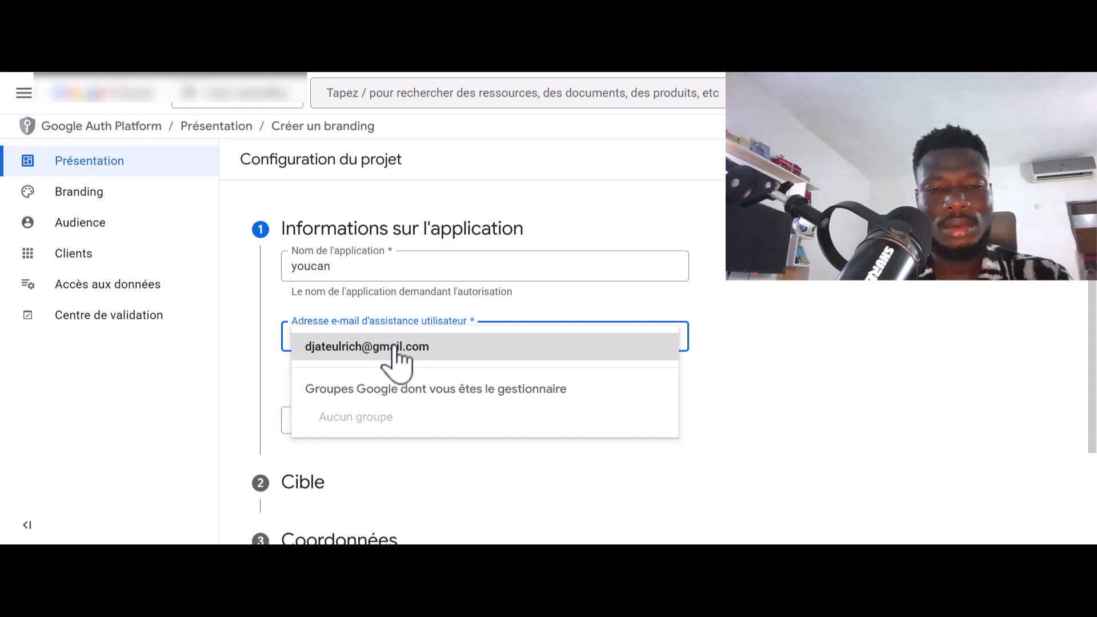
pyautogui.click(394, 349)
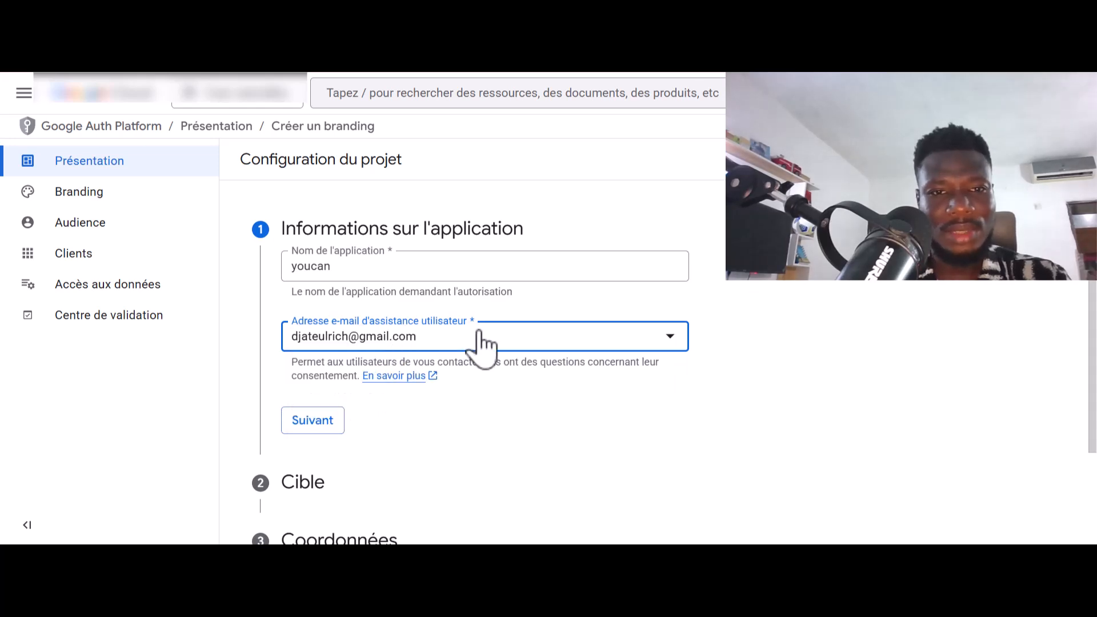
pyautogui.scroll(-2, 443, 337)
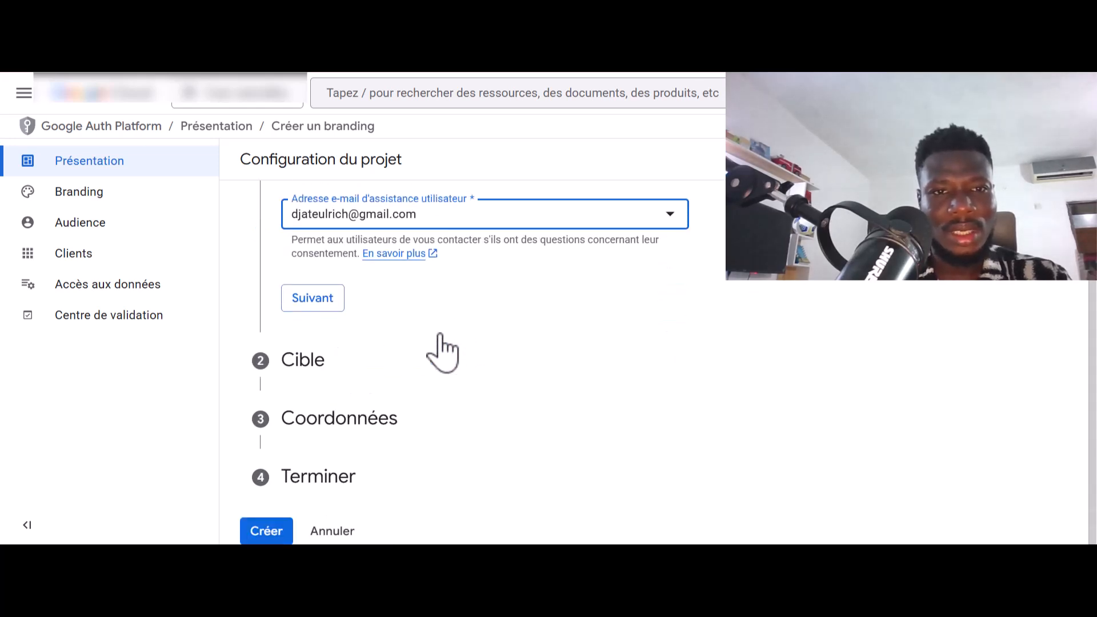
pyautogui.scroll(2, 375, 319)
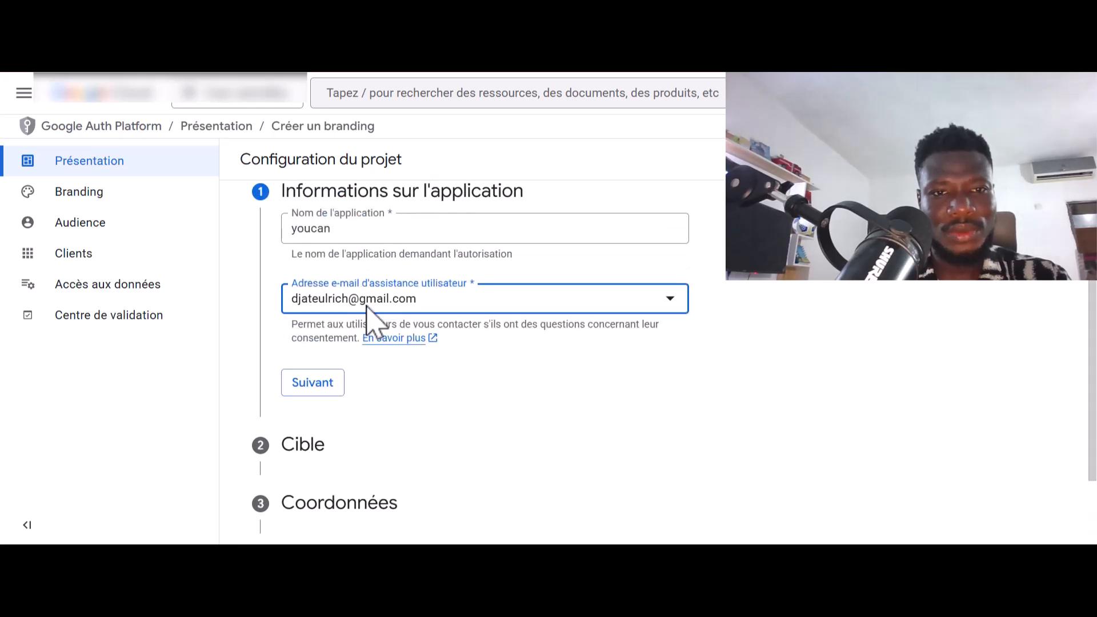
pyautogui.click(313, 389)
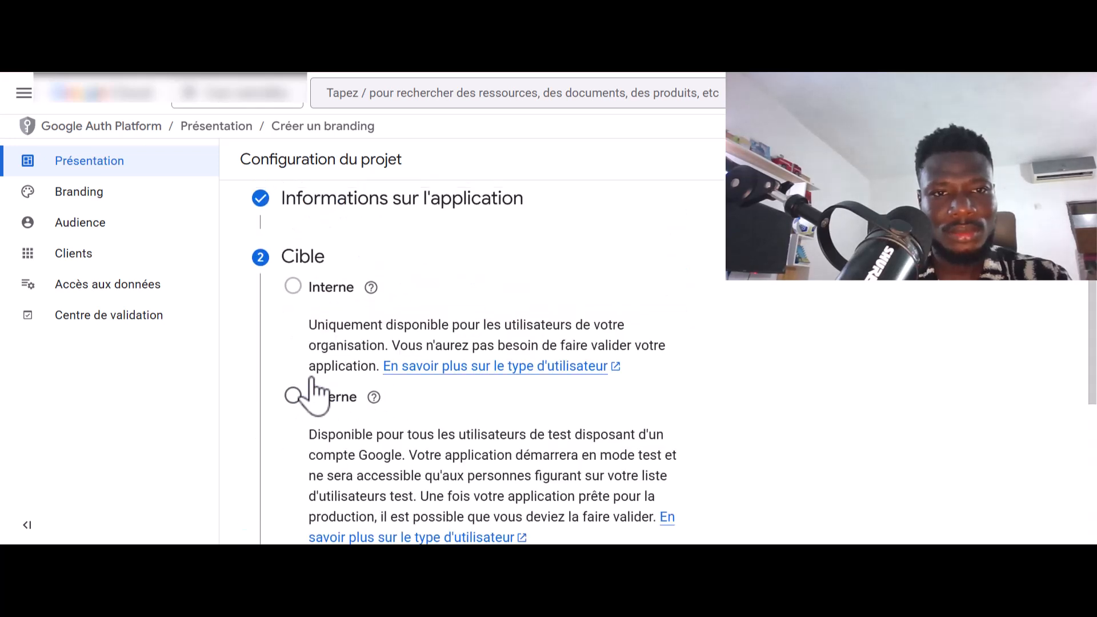
# Step: Set the application's audience to "Externe" and continue to the contact details
pyautogui.scroll(1, 365, 265)
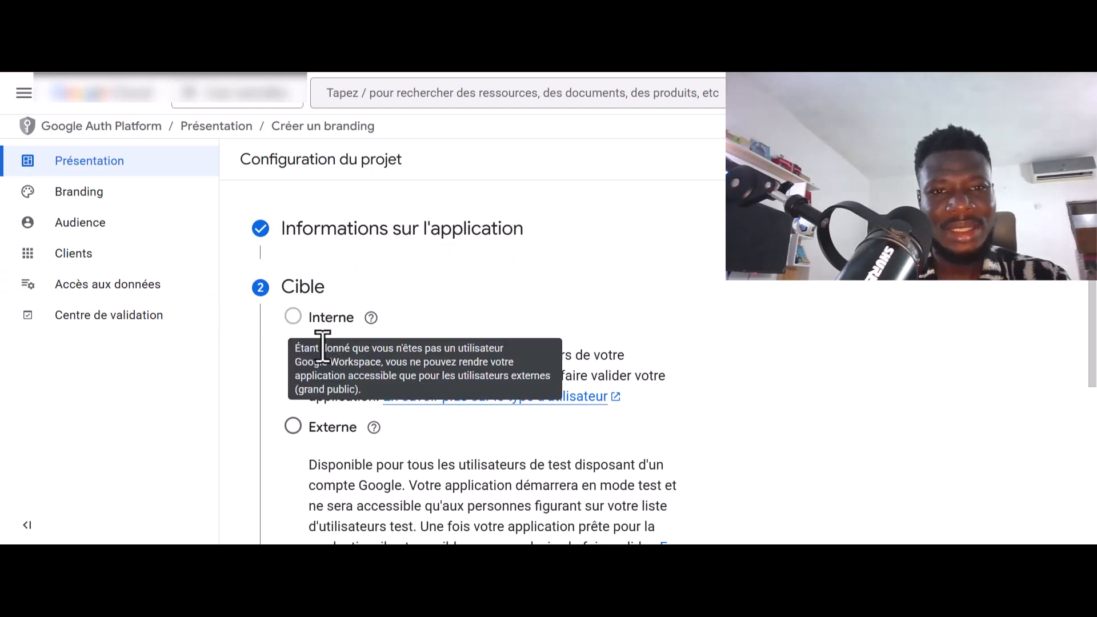
pyautogui.scroll(-1, 416, 413)
pyautogui.scroll(-2, 425, 429)
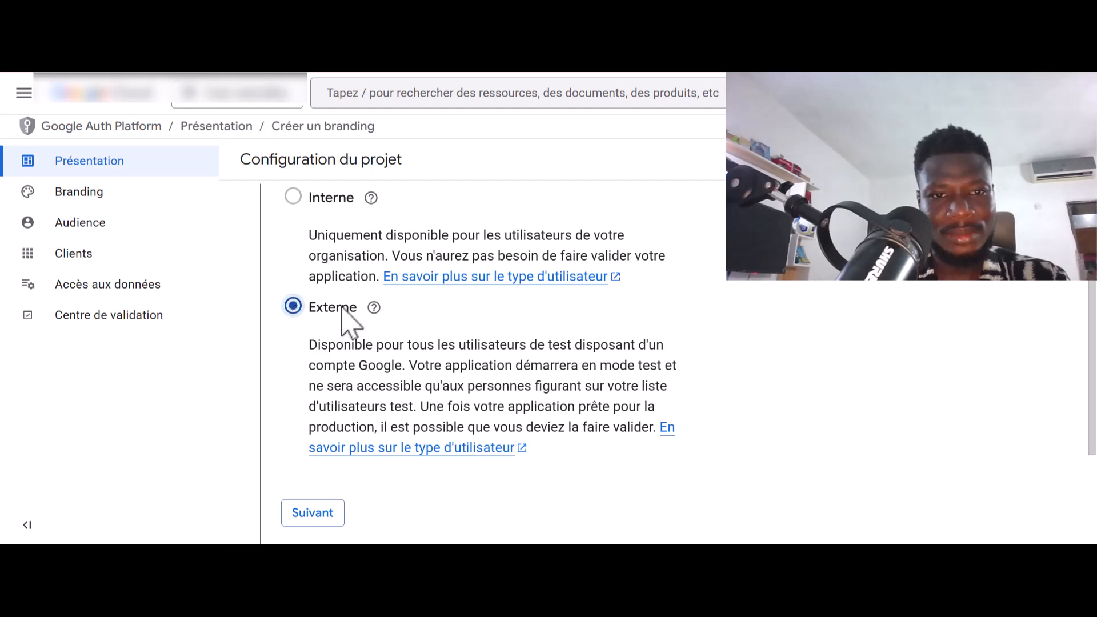
pyautogui.moveTo(373, 308)
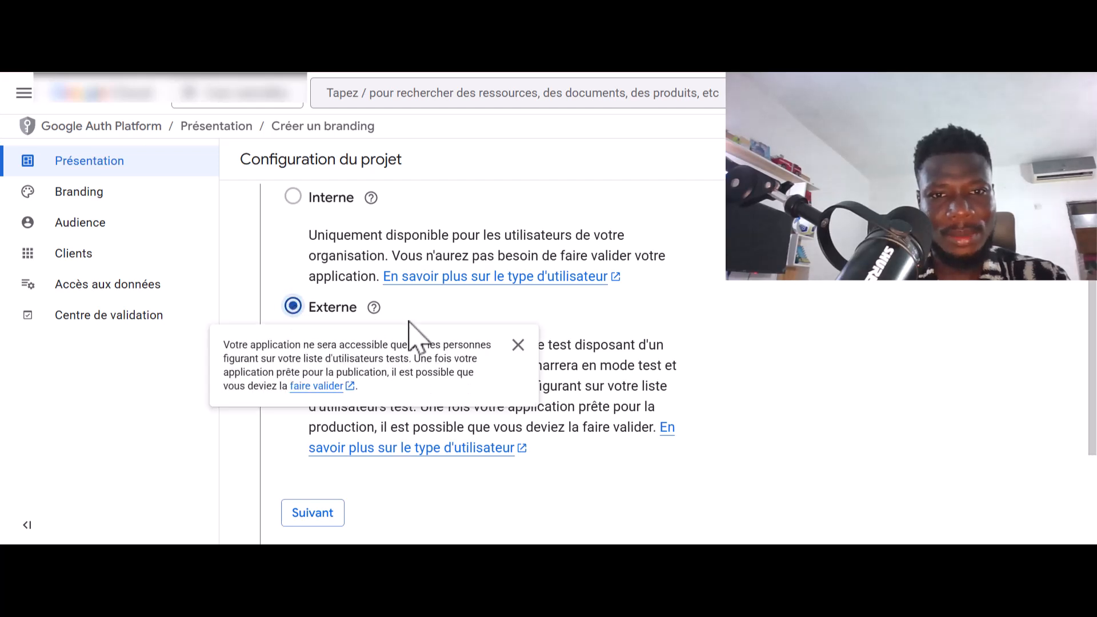
pyautogui.click(301, 518)
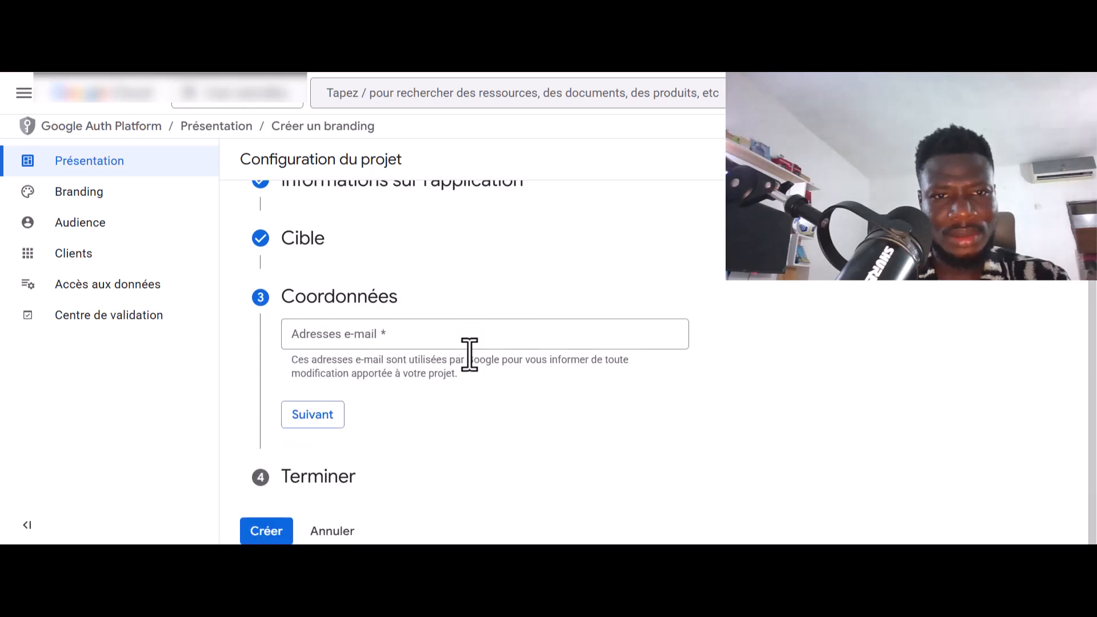
# Step: Enter the contact e-mail address for project notifications and continue to the final section
pyautogui.click(376, 341)
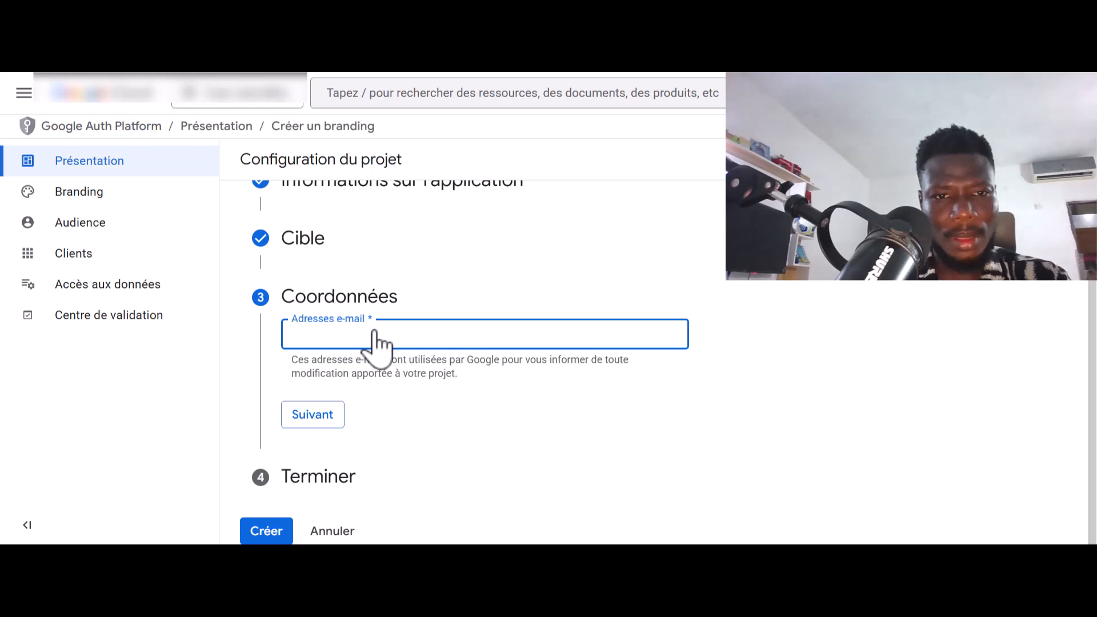
pyautogui.scroll(1, 436, 274)
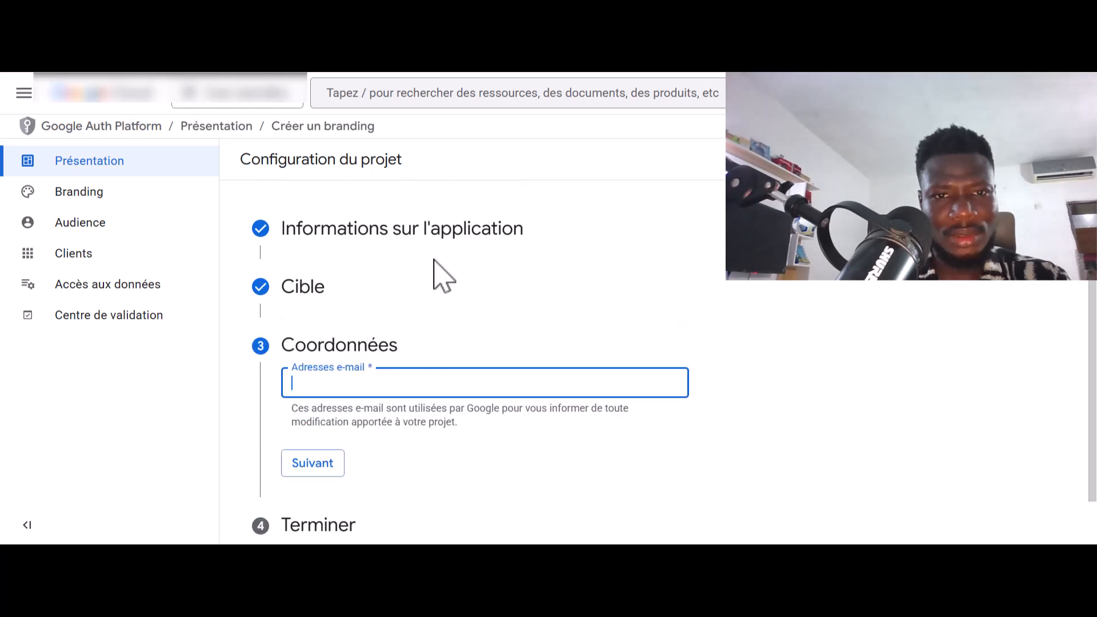
pyautogui.scroll(-1, 444, 278)
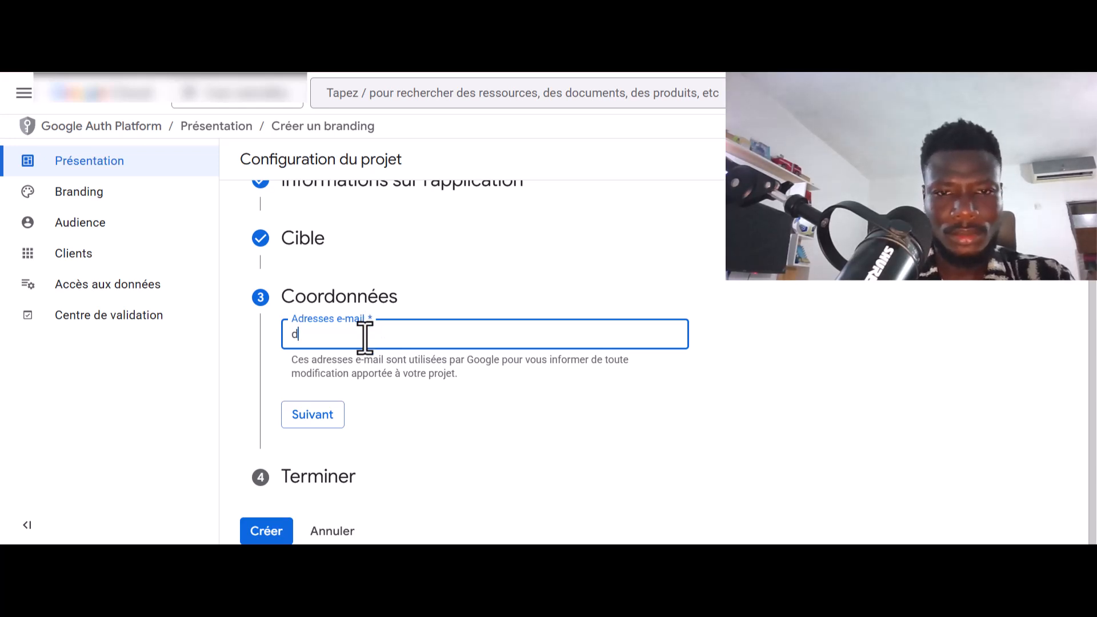
pyautogui.click(437, 376)
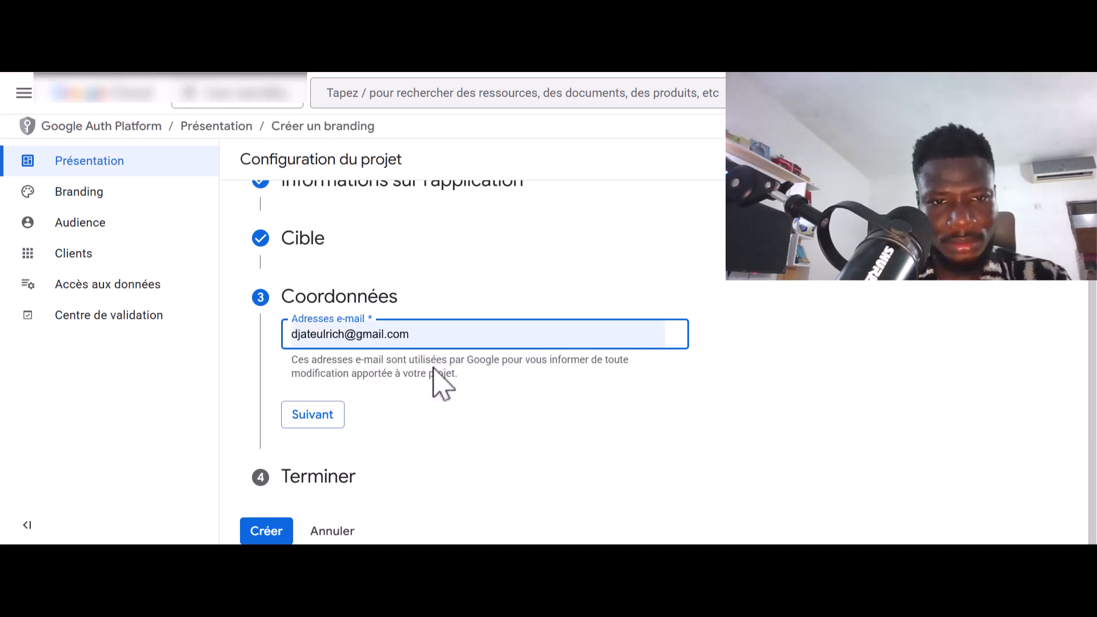
pyautogui.click(303, 417)
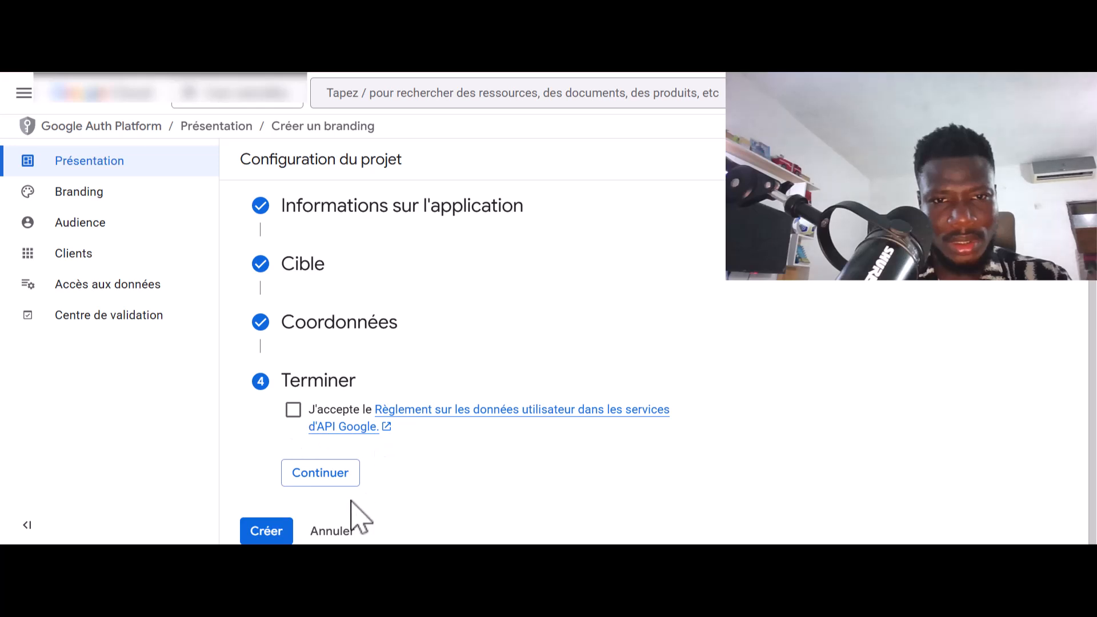
# Step: Accept the Google API services user data policy and create the OAuth configuration
pyautogui.click(293, 412)
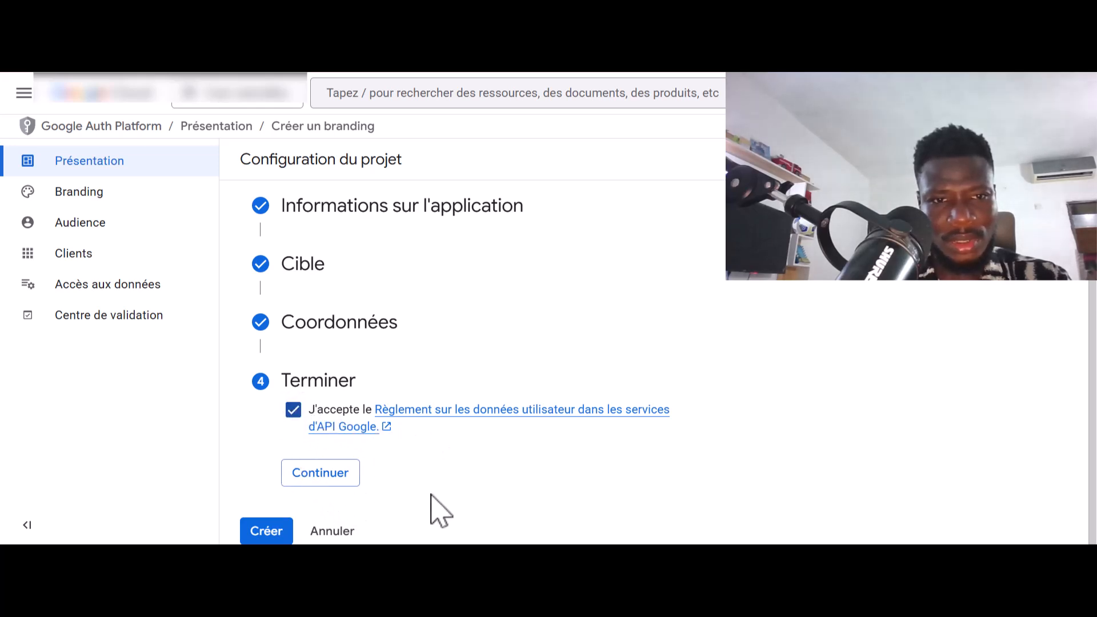
pyautogui.click(305, 475)
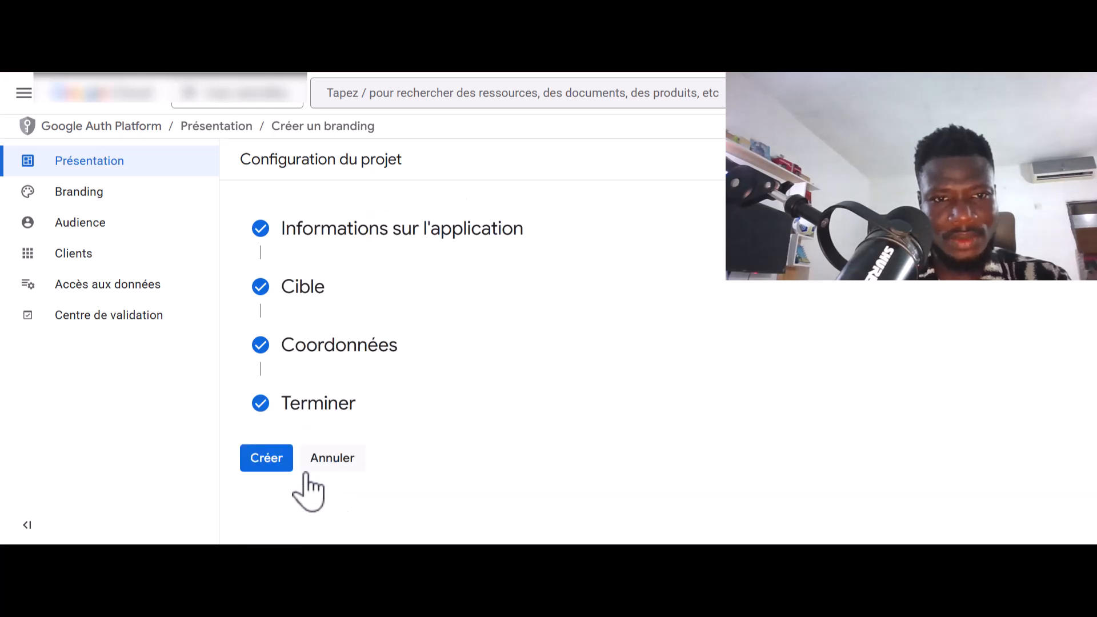
pyautogui.click(267, 458)
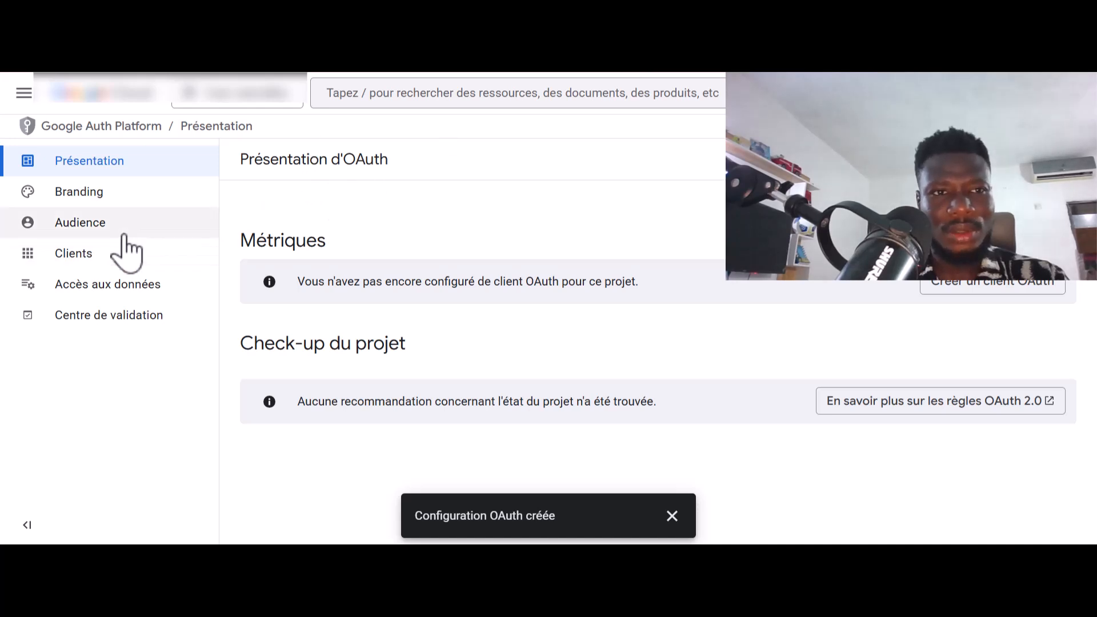
# Step: Add "youcan.shop" as an authorised domain in the application's branding settings and save the changes
pyautogui.click(80, 203)
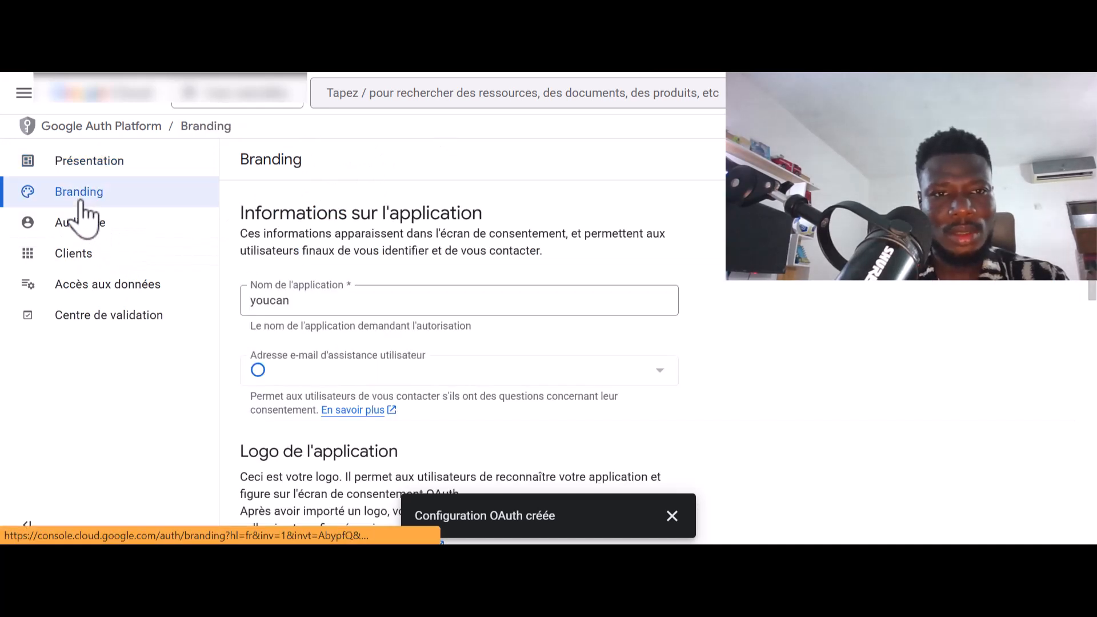
pyautogui.scroll(-1, 323, 357)
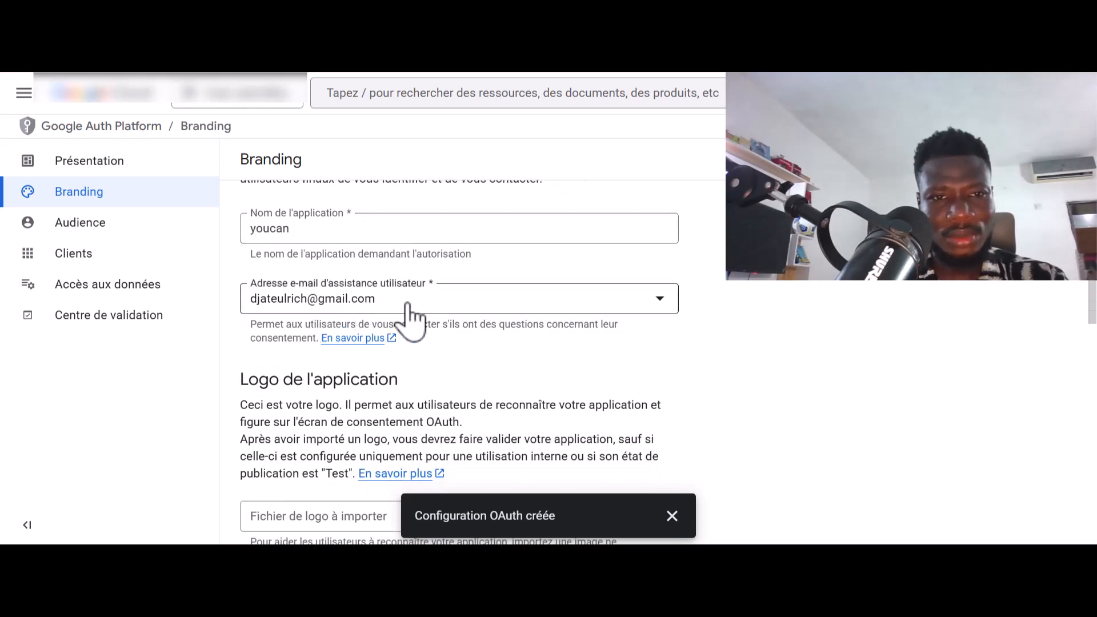
pyautogui.scroll(-6, 411, 318)
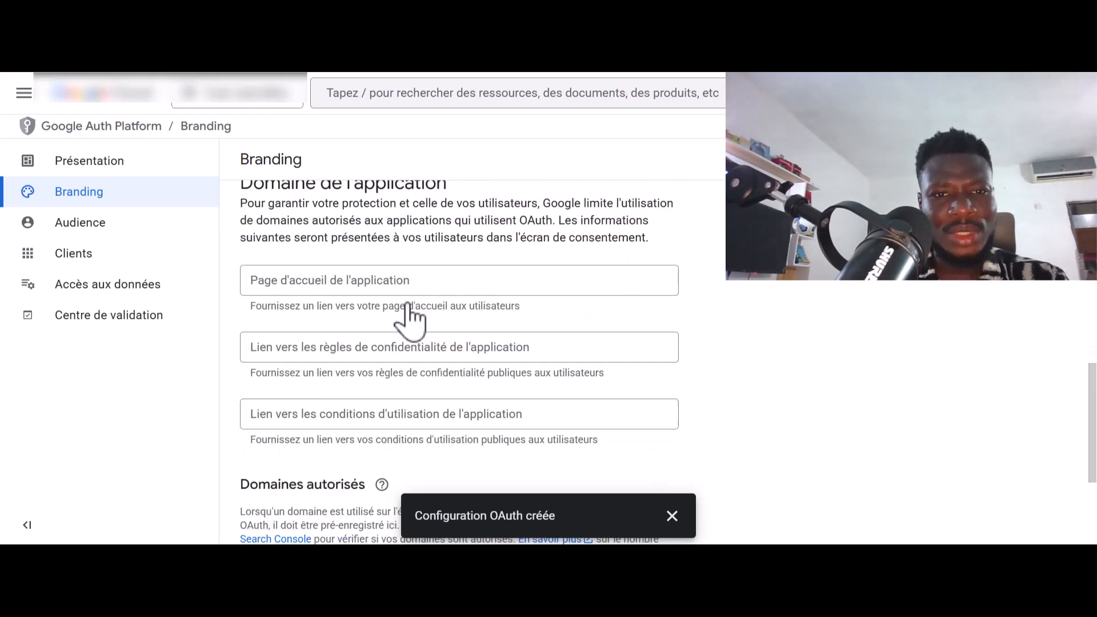
pyautogui.scroll(2, 408, 321)
pyautogui.scroll(-2, 408, 322)
pyautogui.scroll(-3, 409, 321)
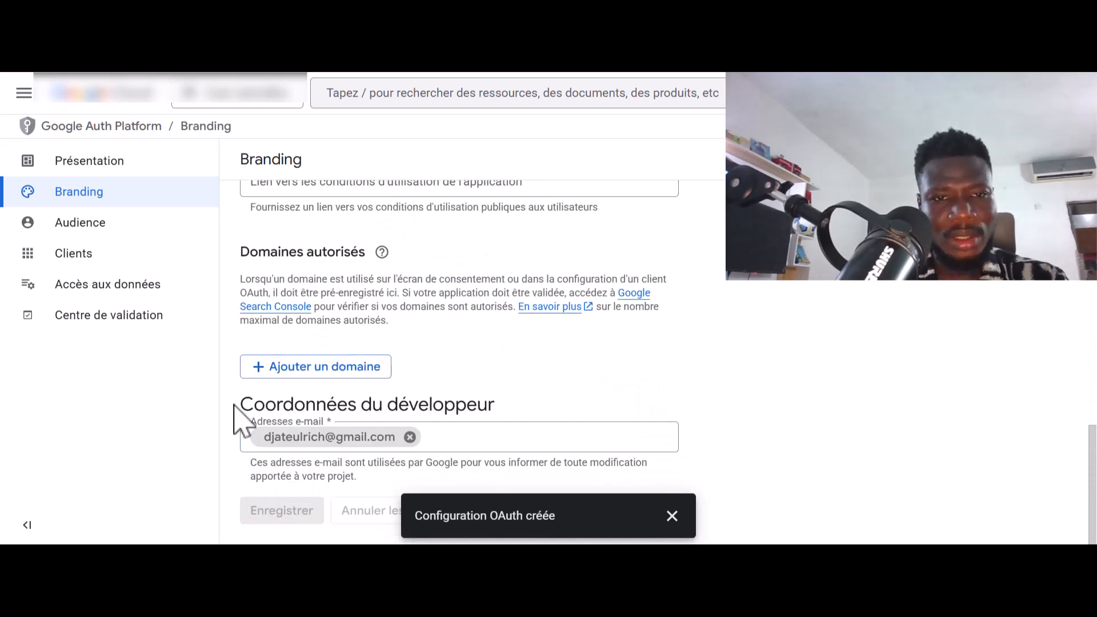
pyautogui.click(333, 369)
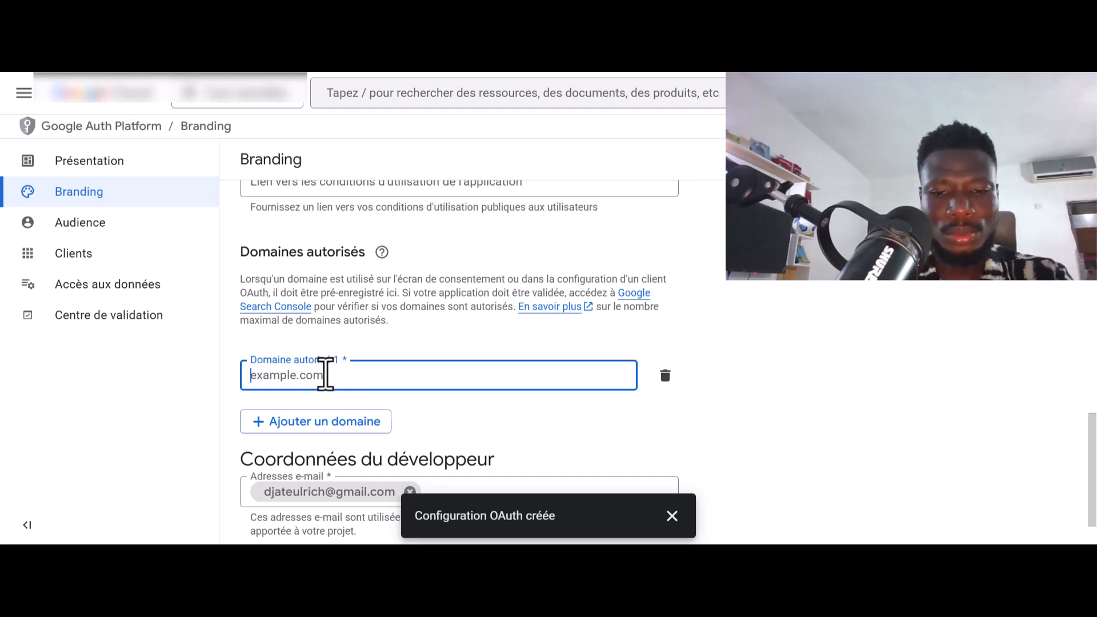
pyautogui.write('youcan.shop')
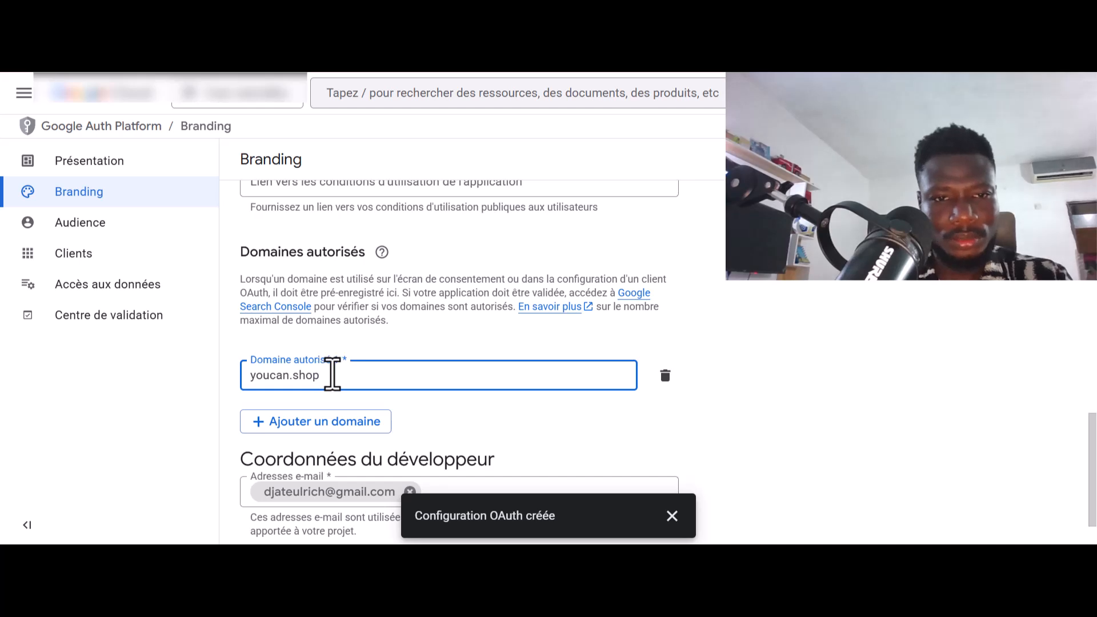
pyautogui.scroll(-1, 416, 382)
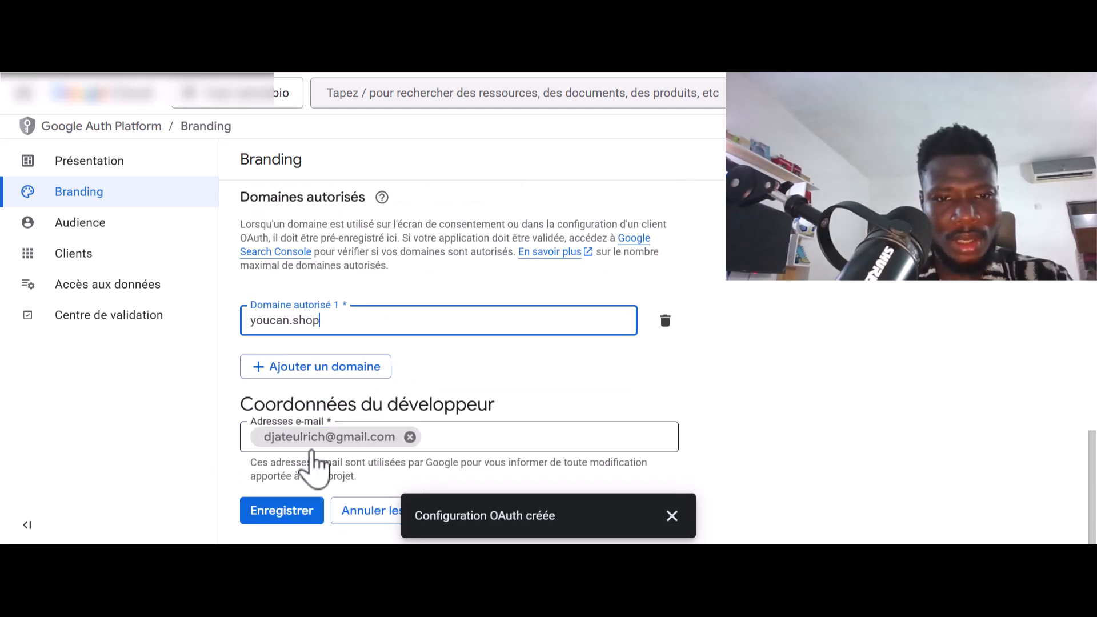
pyautogui.click(300, 517)
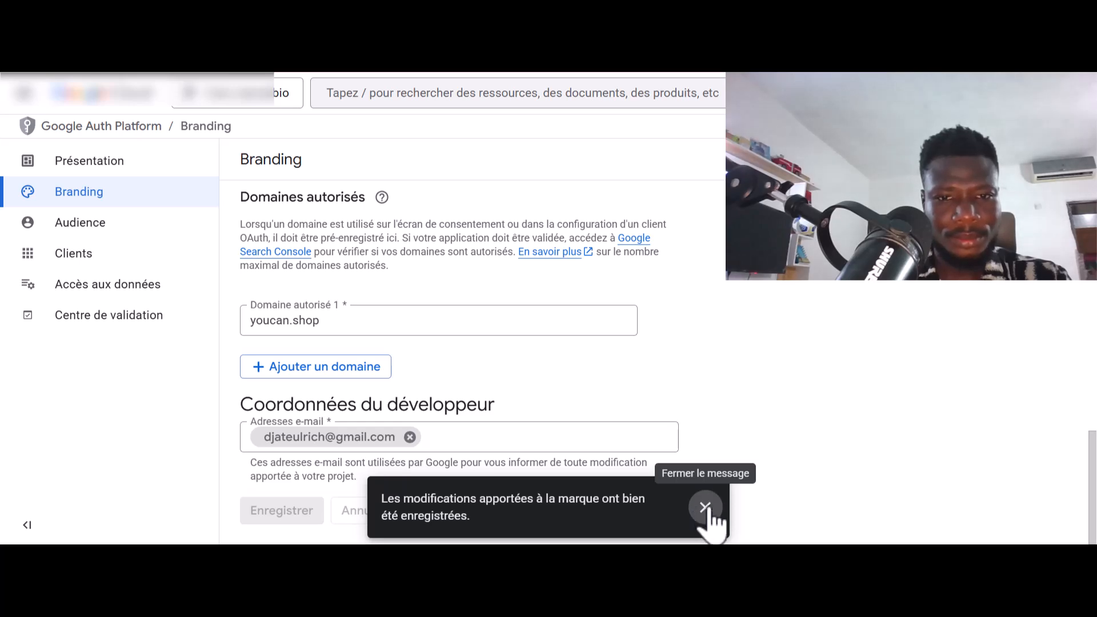
pyautogui.click(702, 517)
# Step: Add the account's e-mail address as a test user in the audience settings and save it
pyautogui.scroll(5, 502, 384)
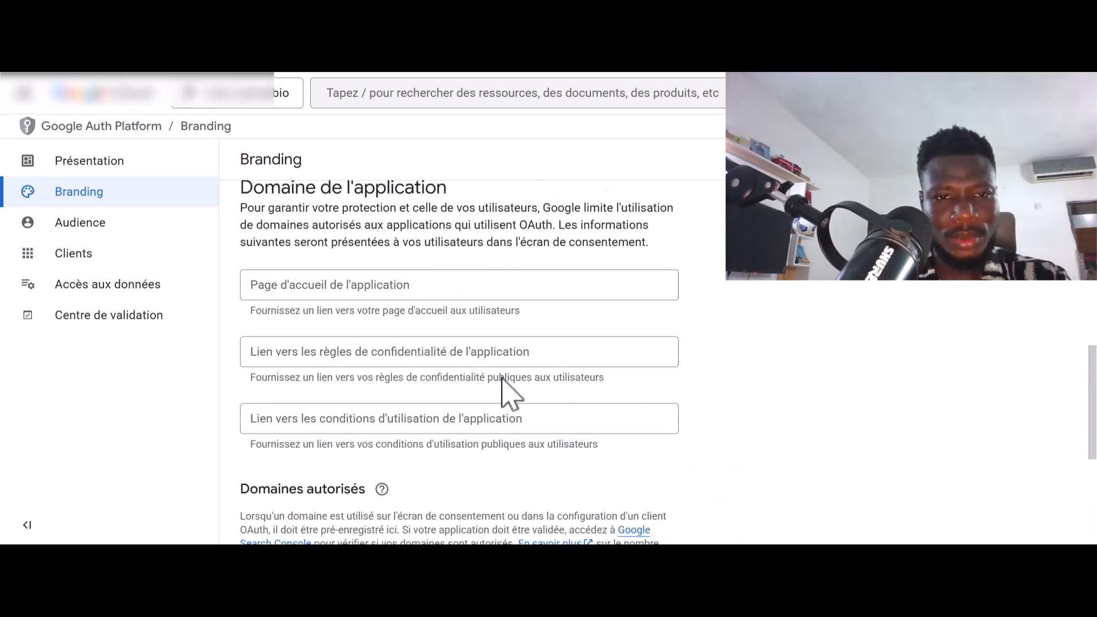
pyautogui.scroll(-5, 502, 392)
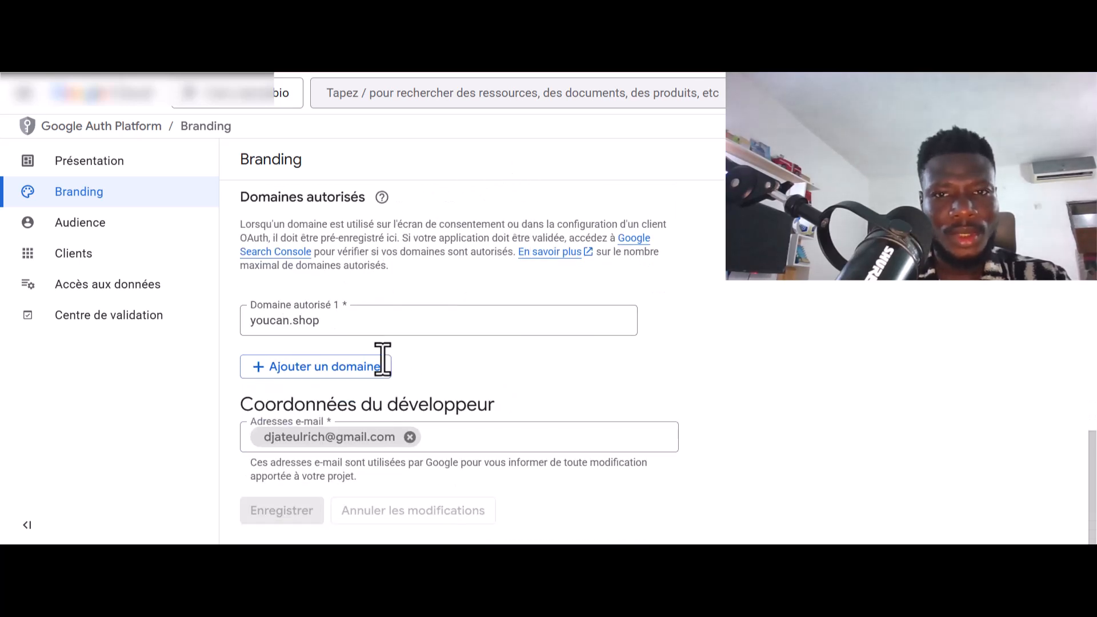
pyautogui.scroll(8, 530, 377)
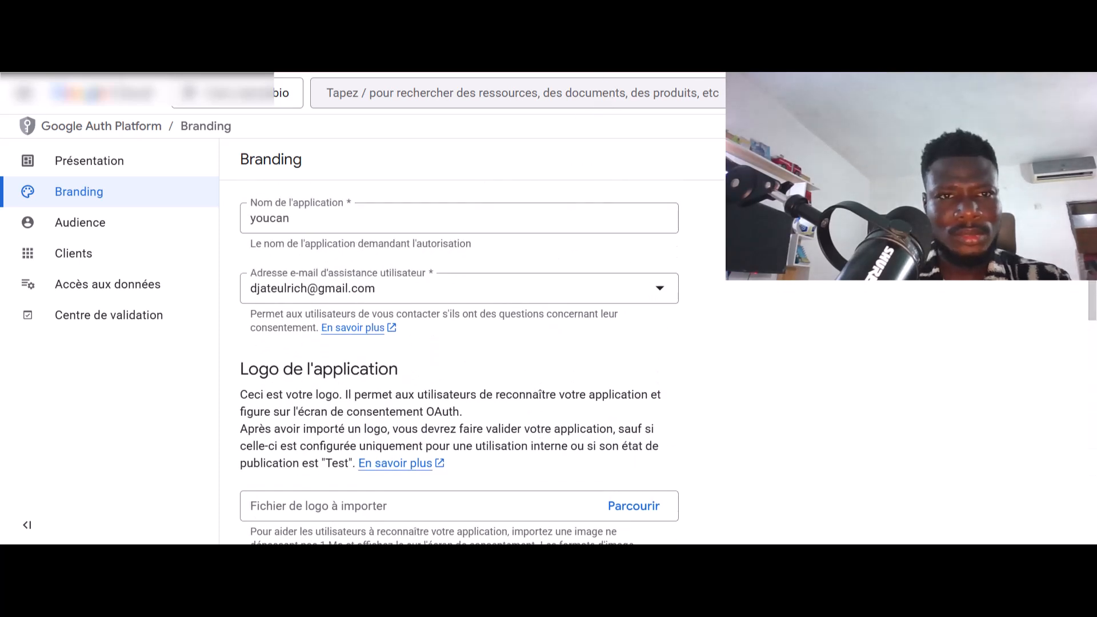
pyautogui.click(144, 225)
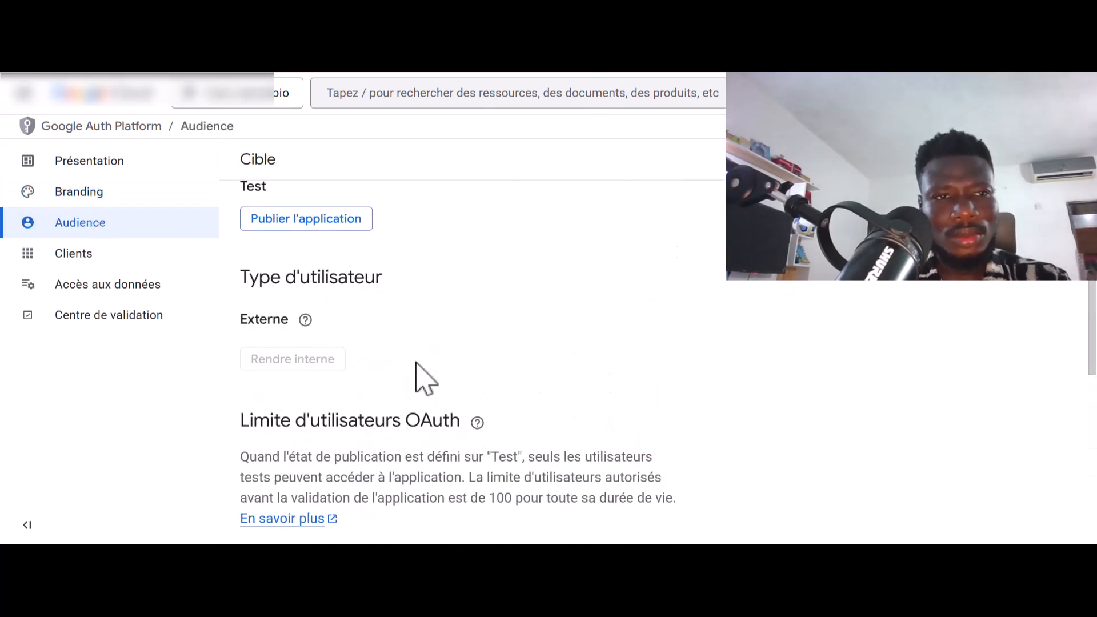
pyautogui.scroll(-2, 416, 362)
pyautogui.scroll(1, 416, 362)
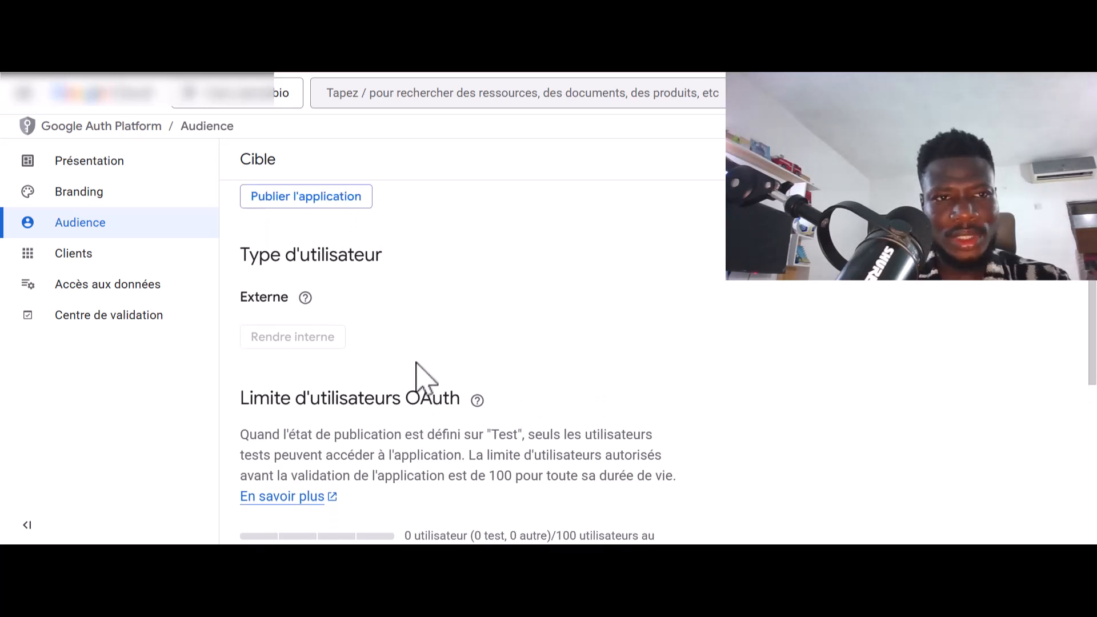
pyautogui.scroll(-5, 416, 363)
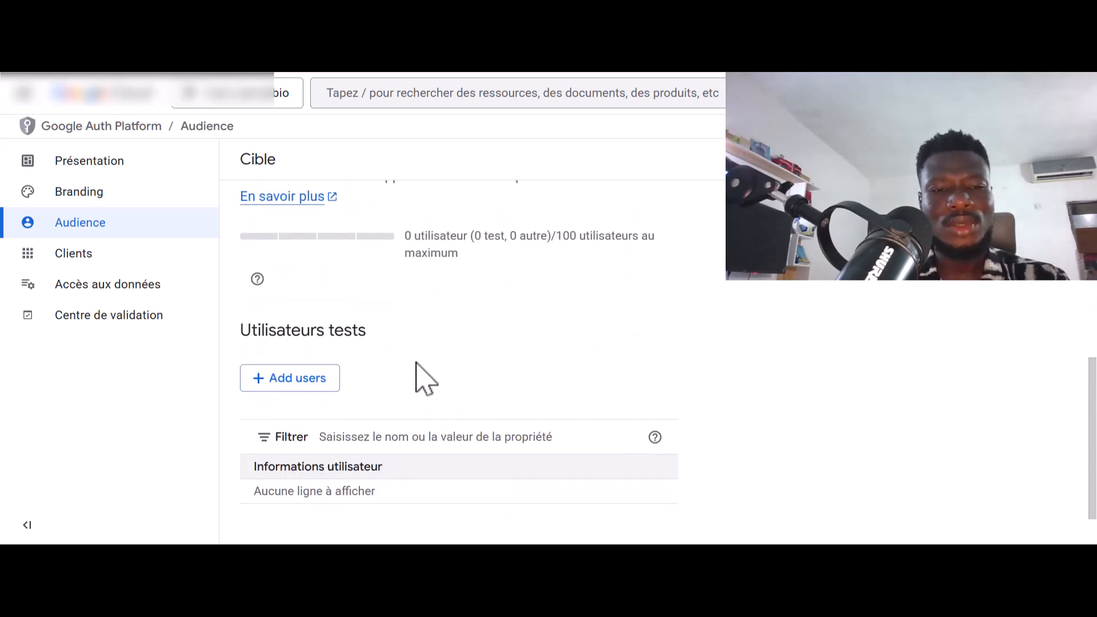
pyautogui.click(289, 381)
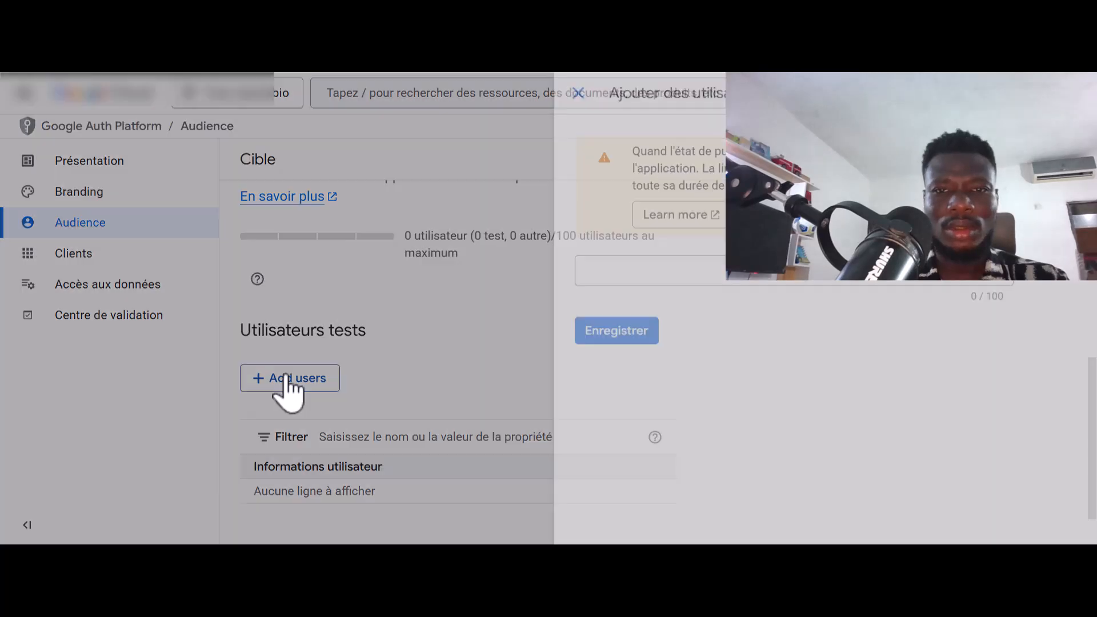
pyautogui.click(578, 272)
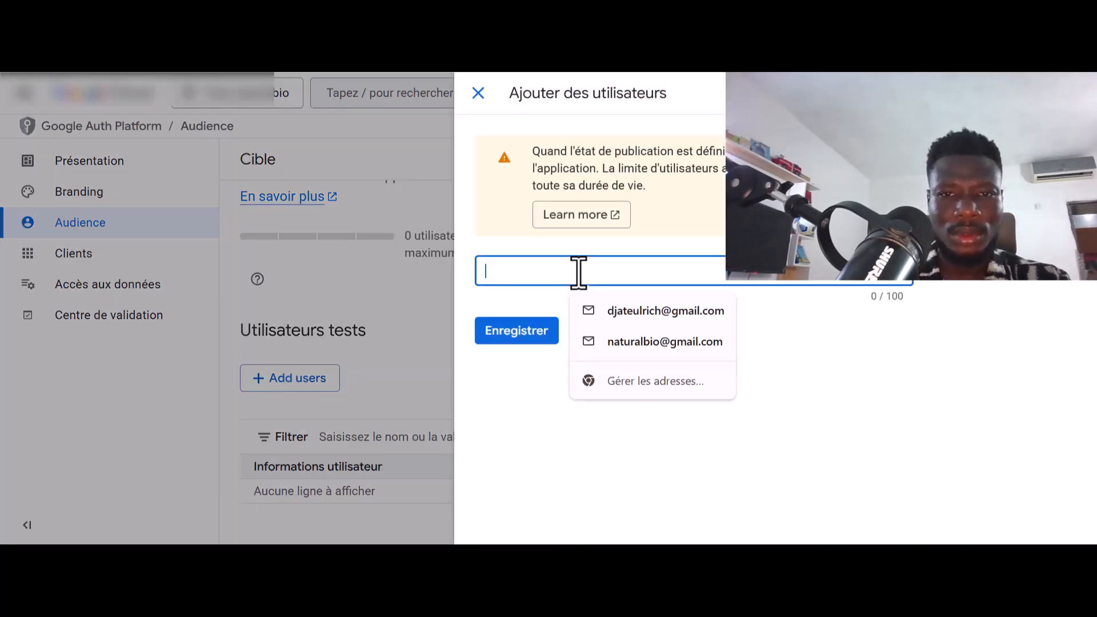
pyautogui.click(634, 315)
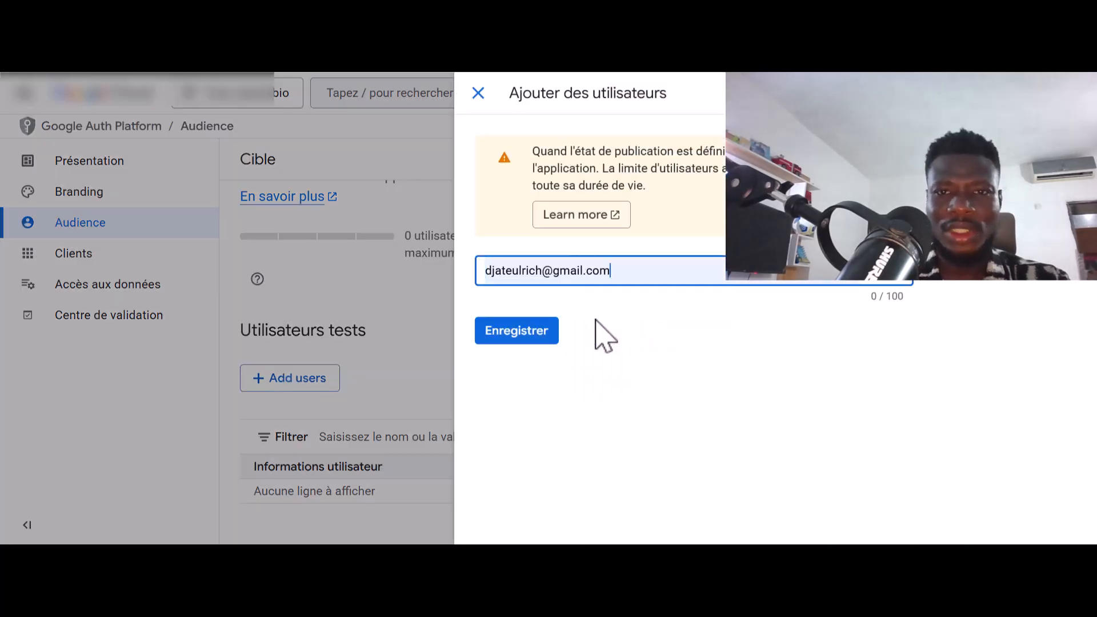
pyautogui.click(538, 342)
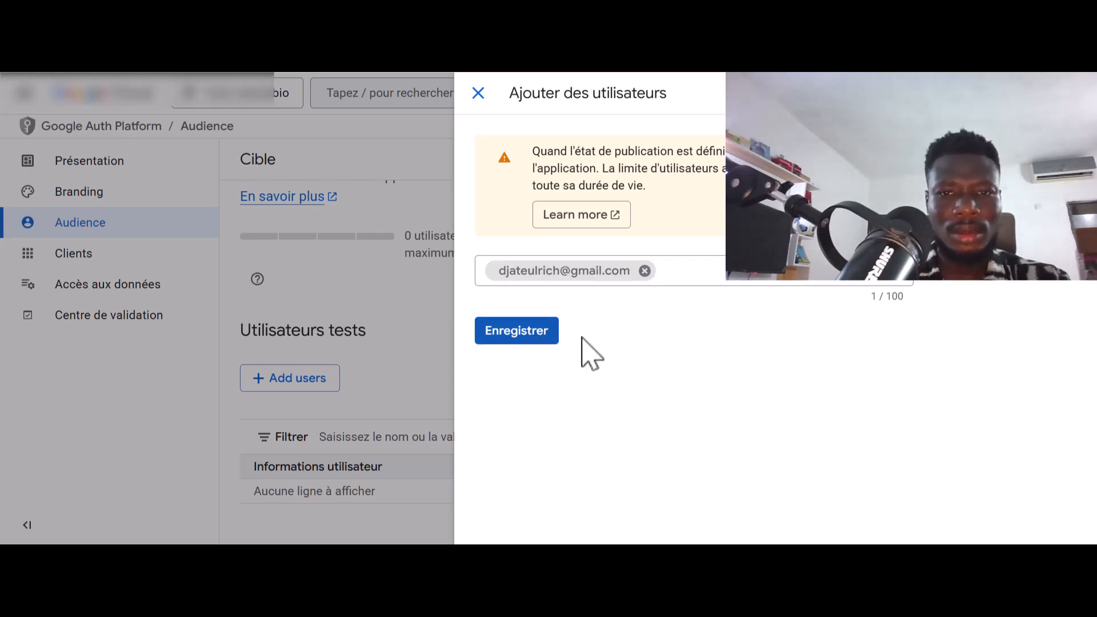
pyautogui.click(532, 333)
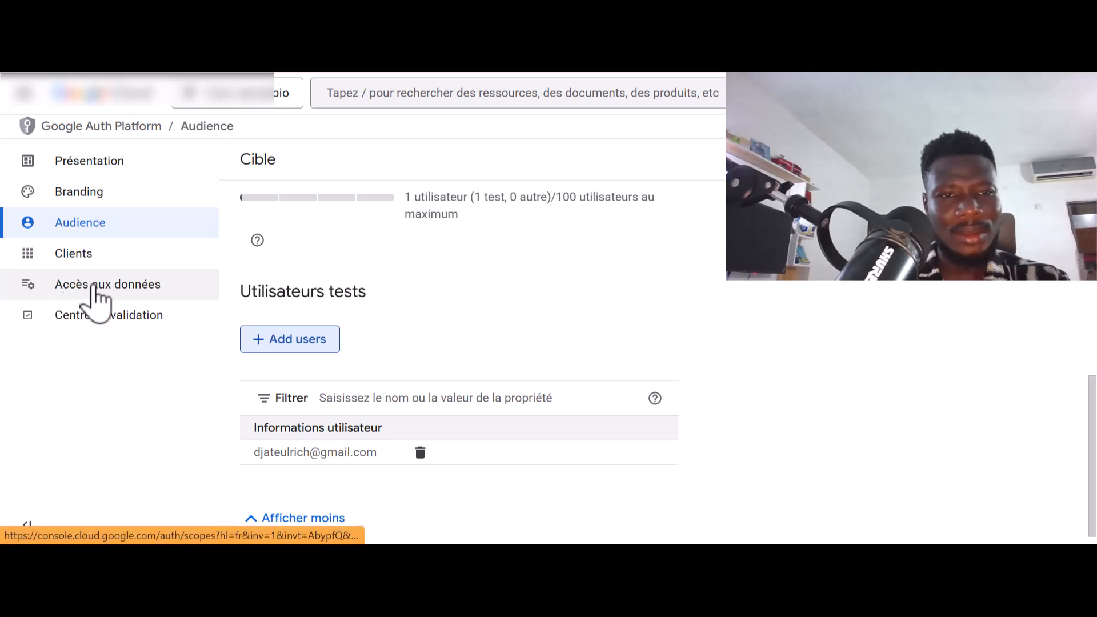
# Step: Add the Google Sheets API scope ".../auth/drive.file" to the application's data access levels
pyautogui.click(95, 290)
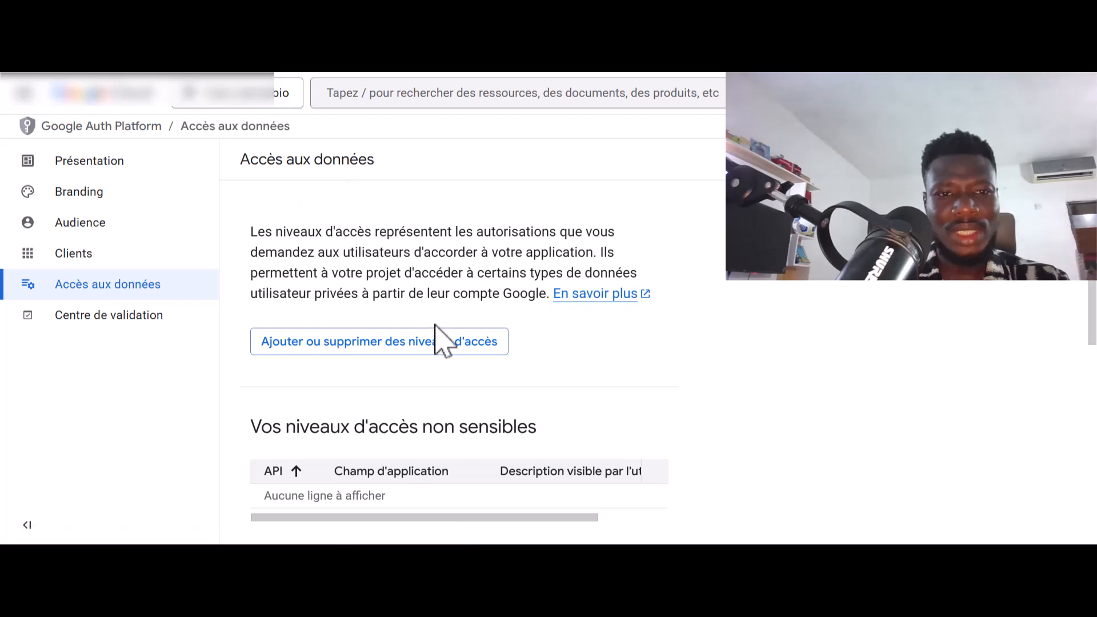
pyautogui.scroll(-6, 440, 340)
pyautogui.scroll(6, 440, 340)
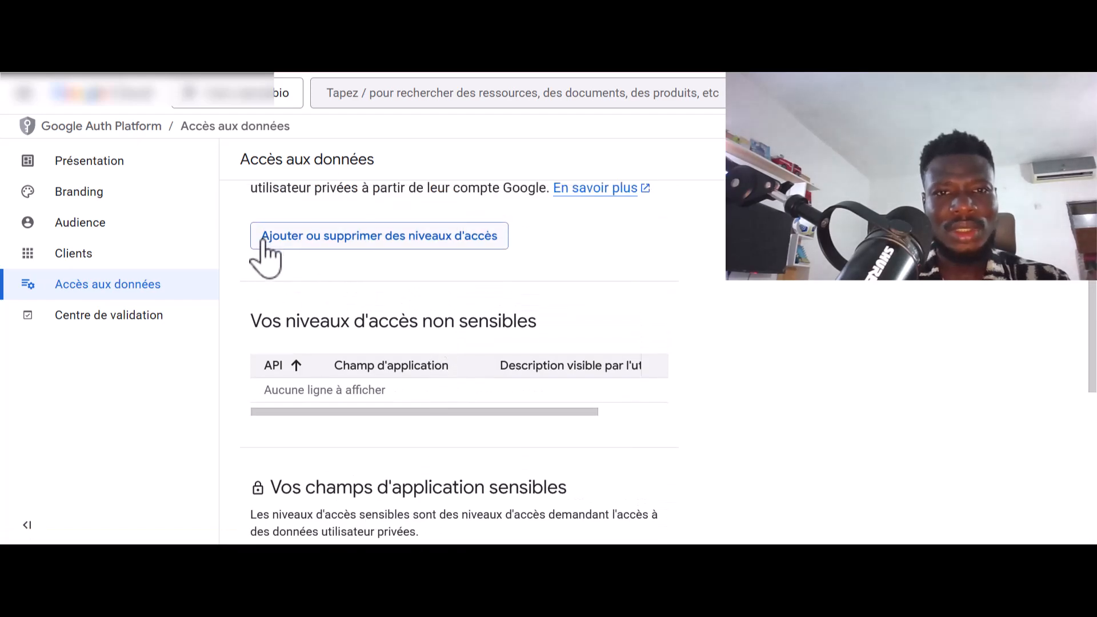
pyautogui.click(260, 237)
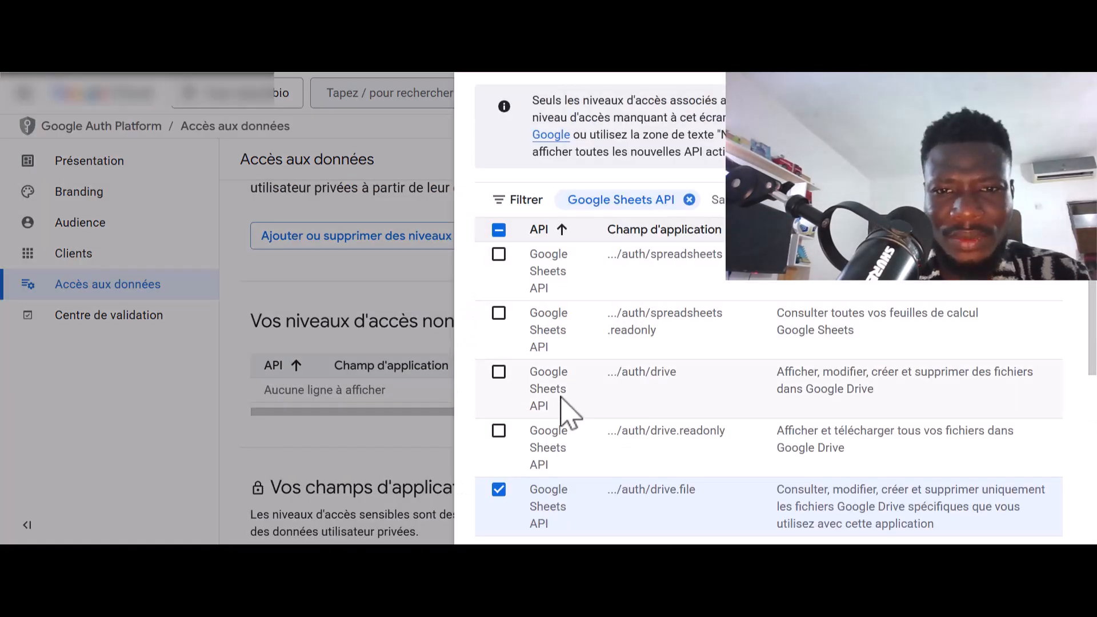
pyautogui.scroll(-2, 563, 411)
pyautogui.scroll(-1, 563, 411)
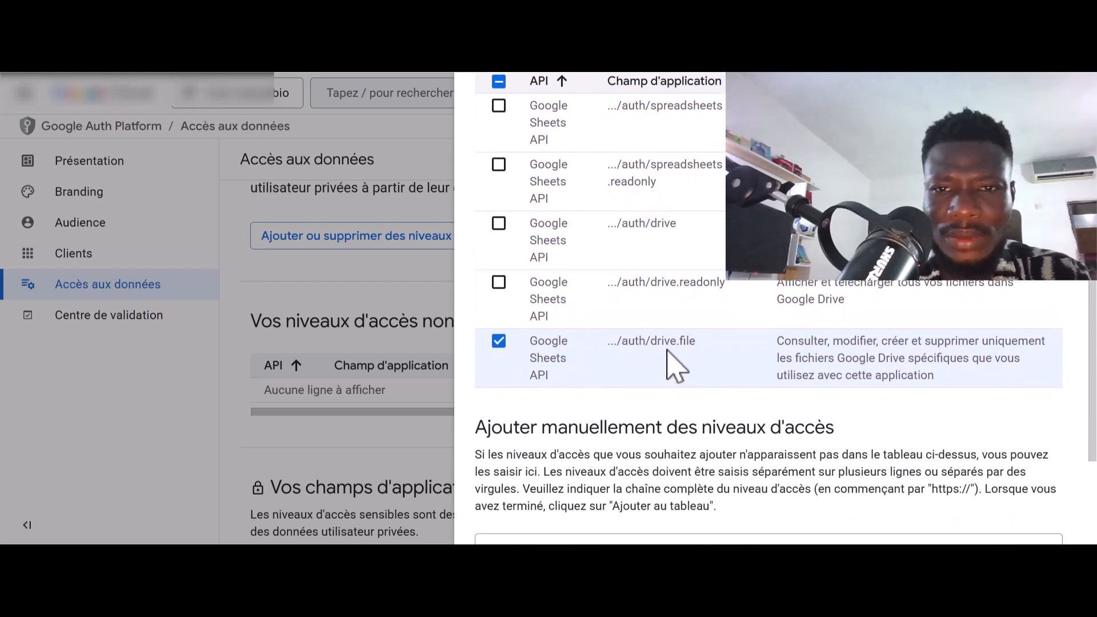
pyautogui.scroll(3, 645, 320)
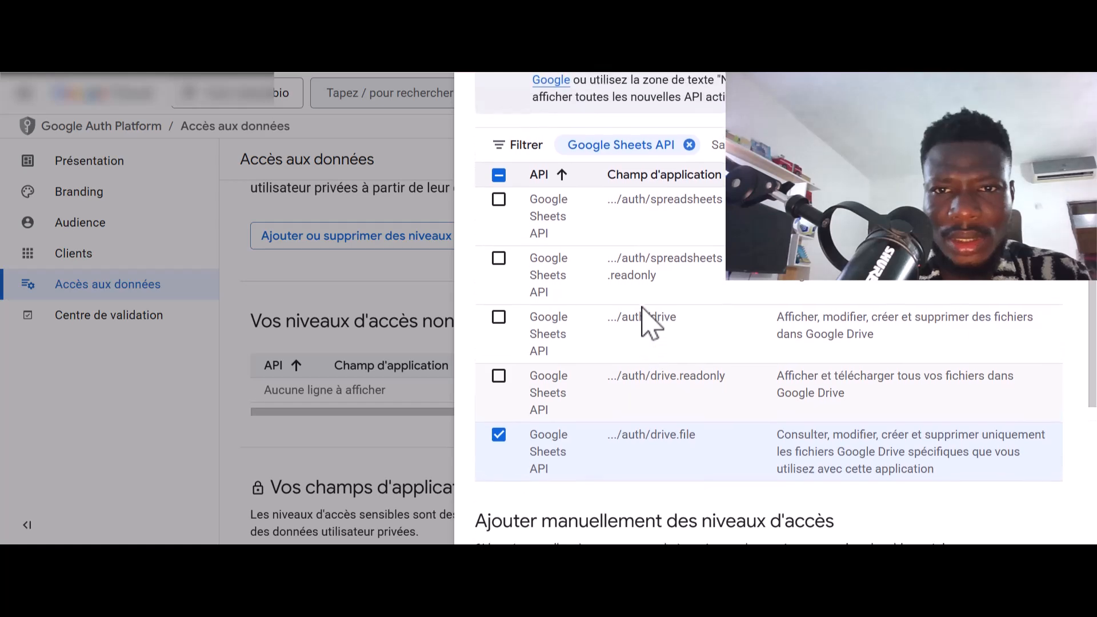
pyautogui.scroll(-2, 645, 320)
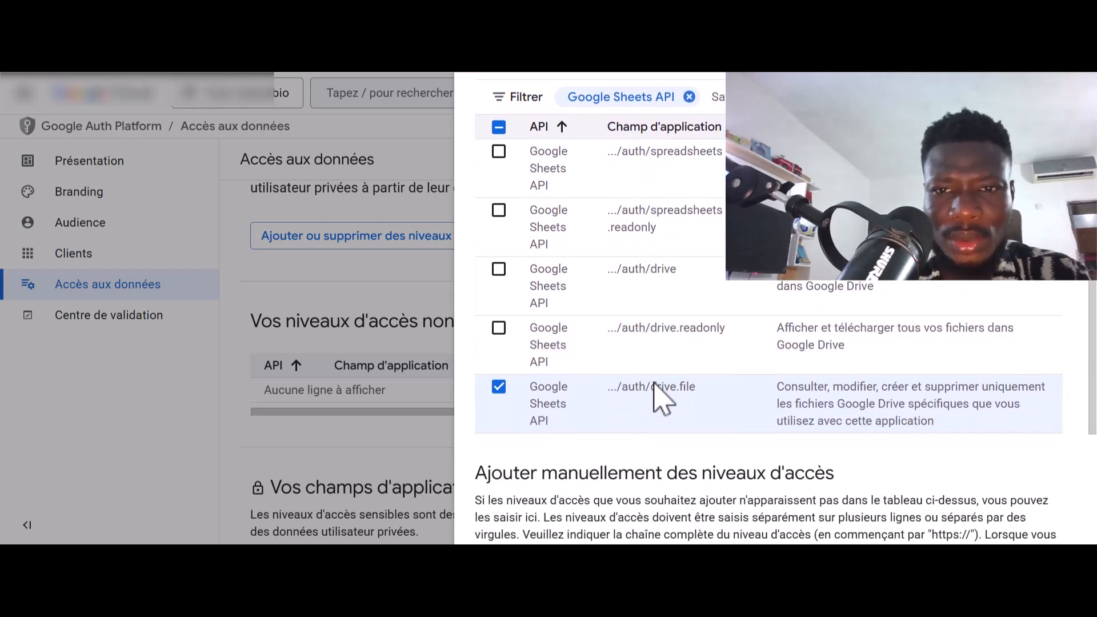
pyautogui.scroll(-3, 692, 380)
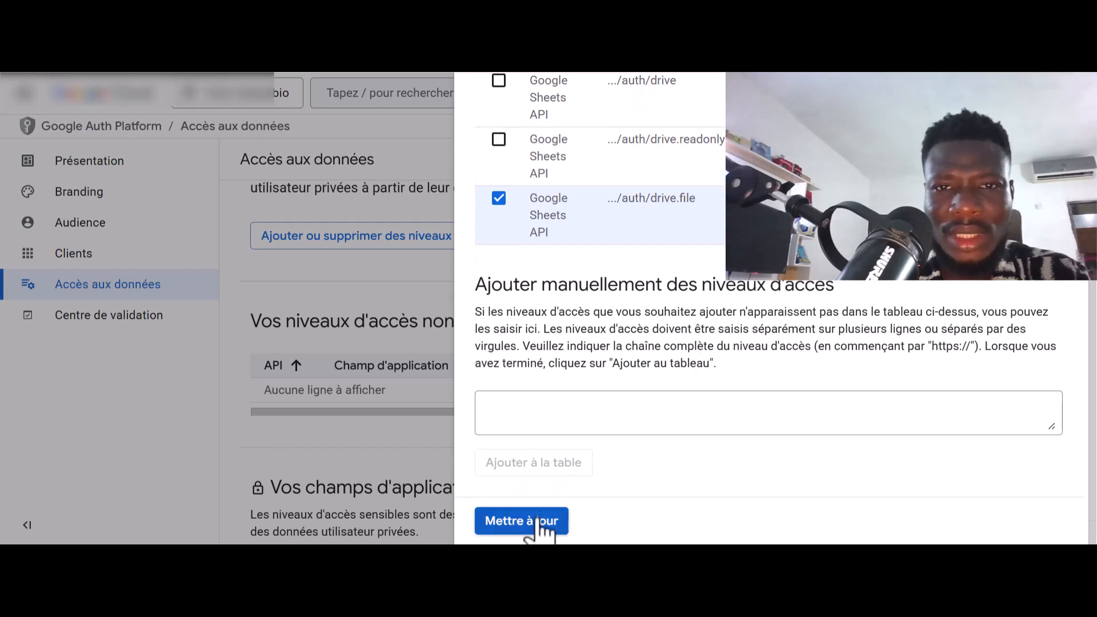
pyautogui.click(540, 528)
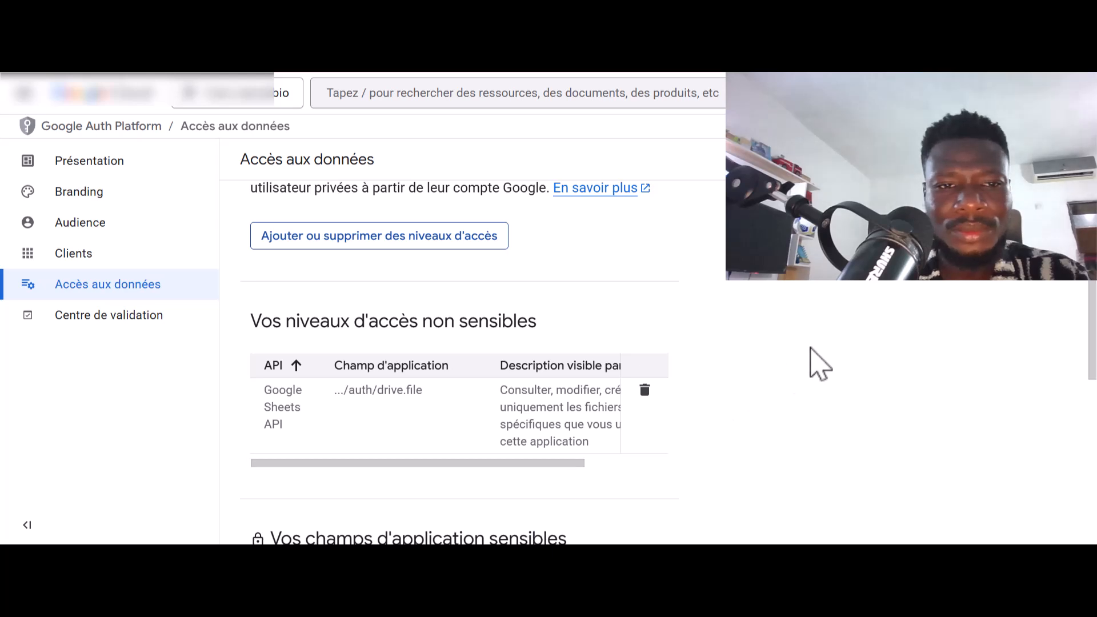
pyautogui.scroll(-4, 747, 384)
pyautogui.scroll(6, 748, 386)
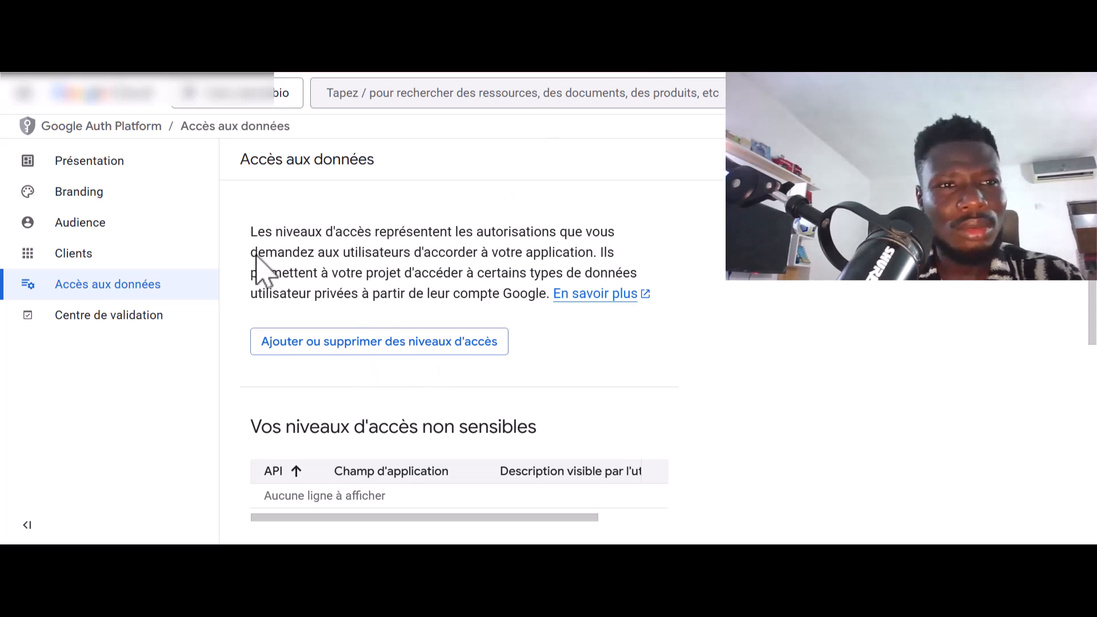
# Step: Go to the project's APIs and services and open the OAuth consent screen overview
pyautogui.click(26, 106)
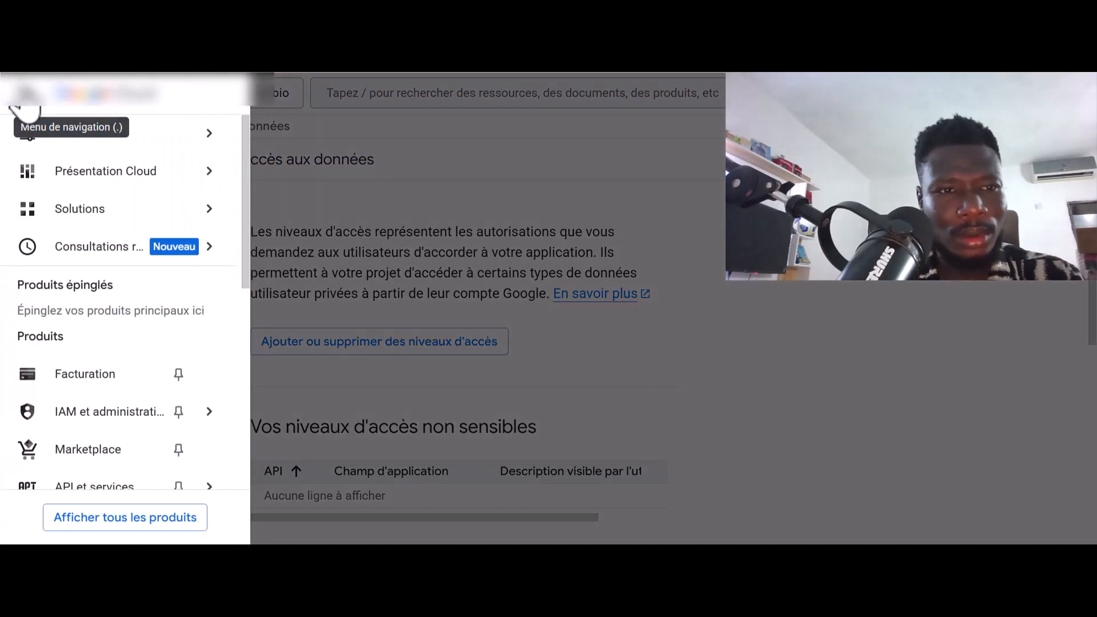
pyautogui.moveTo(90, 426)
pyautogui.scroll(-1, 90, 434)
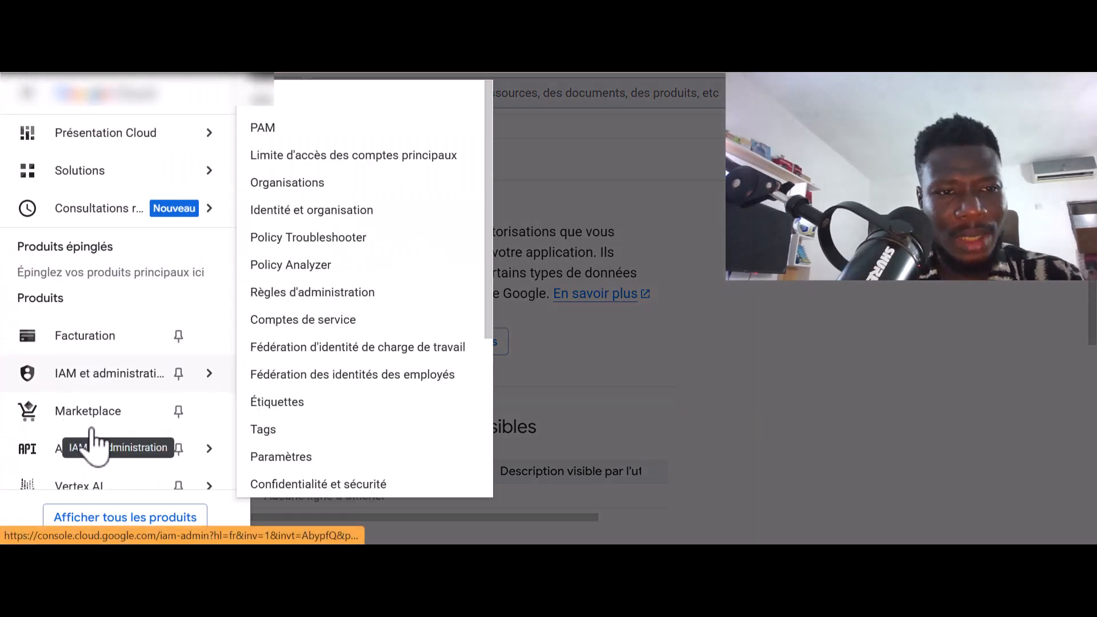
pyautogui.click(56, 450)
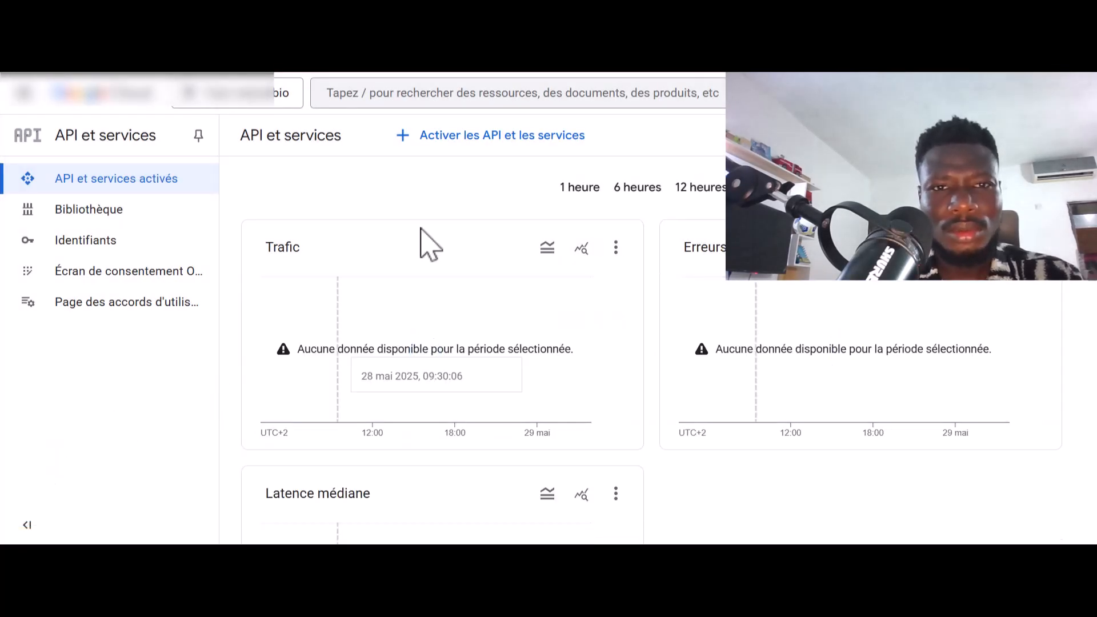
pyautogui.scroll(-1, 380, 196)
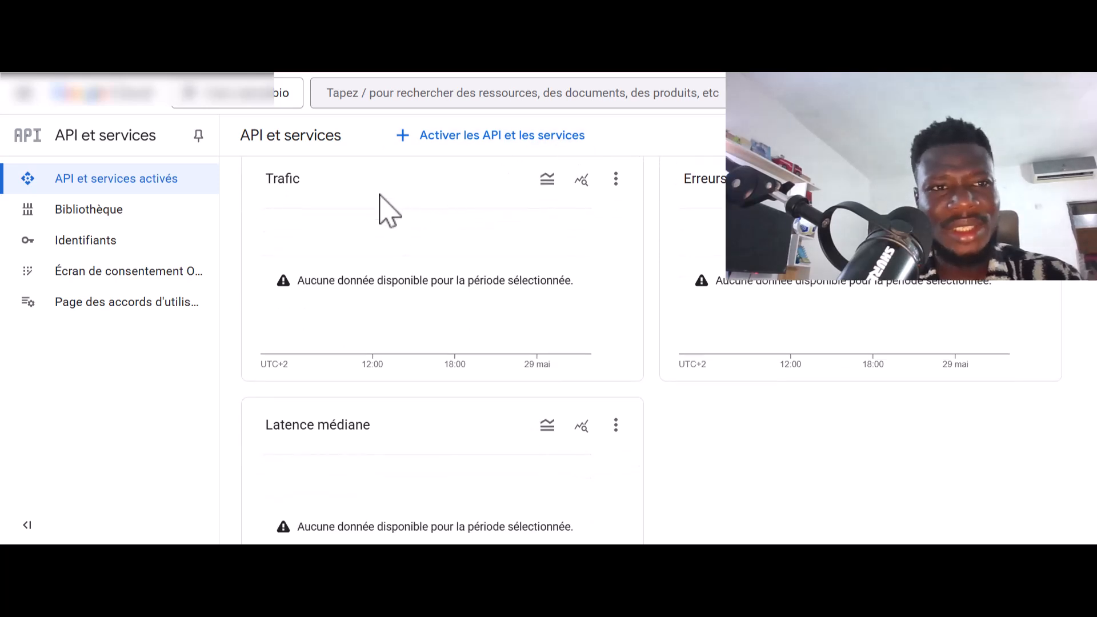
pyautogui.click(119, 271)
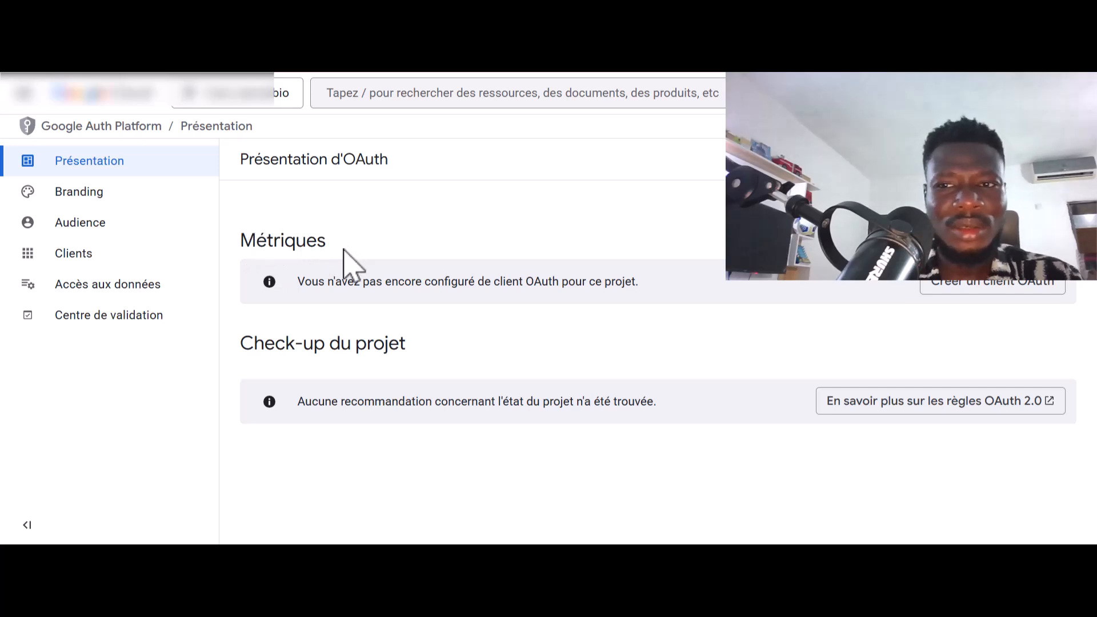
# Step: Start creating an OAuth client with the application type "Application Web" and the name "youcan"
pyautogui.click(977, 289)
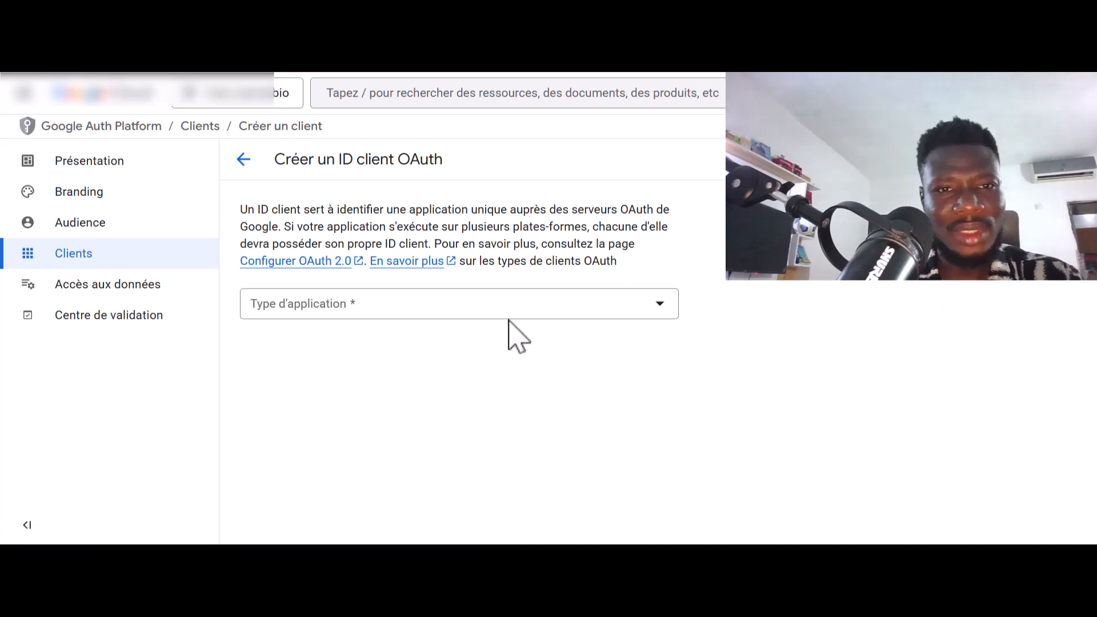
pyautogui.click(449, 309)
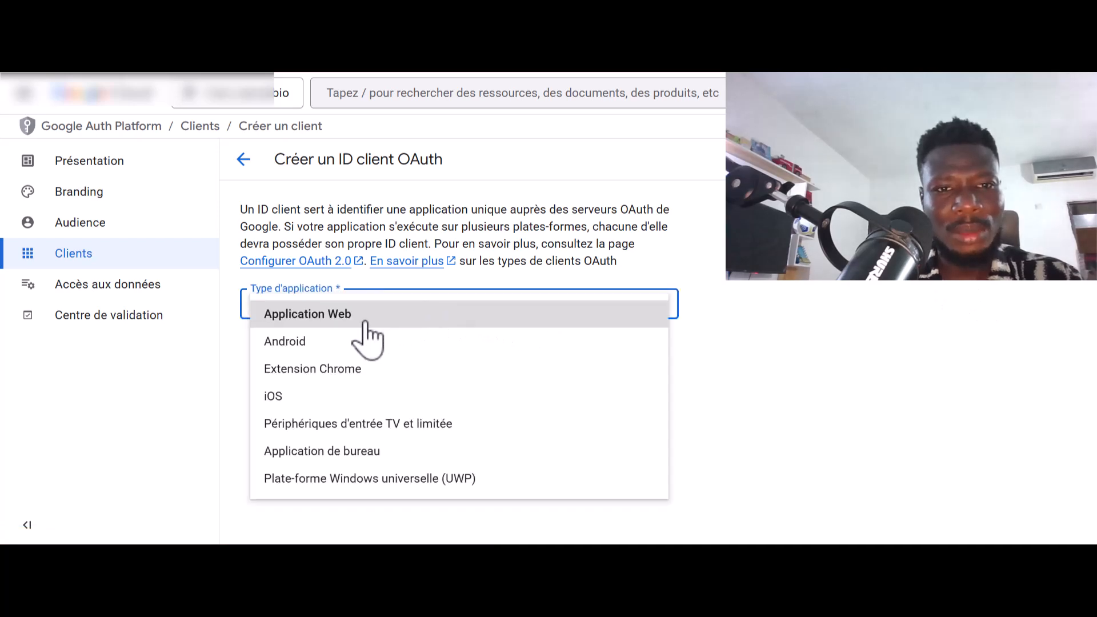
pyautogui.click(341, 314)
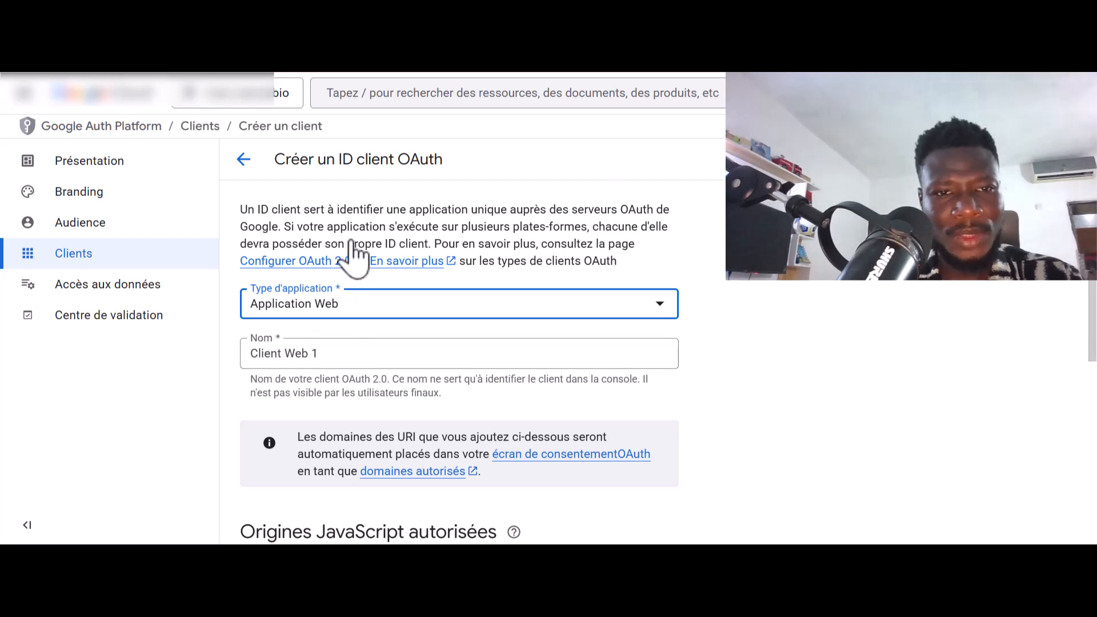
pyautogui.click(329, 357)
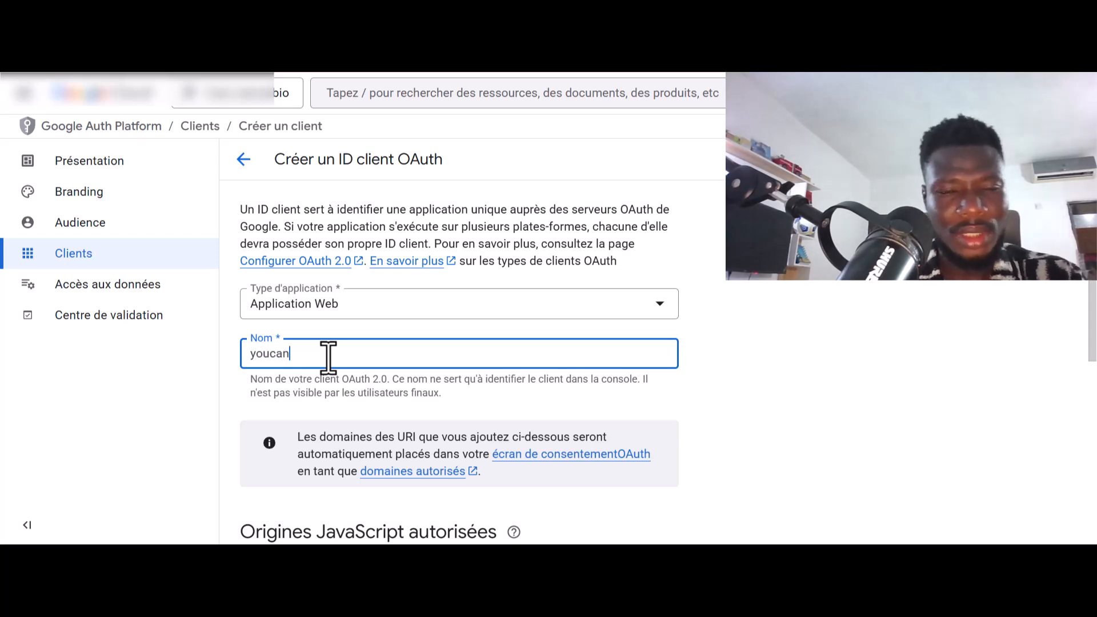
# Step: Add a blank URI entry to the client's authorised redirect URIs
pyautogui.scroll(-5, 399, 358)
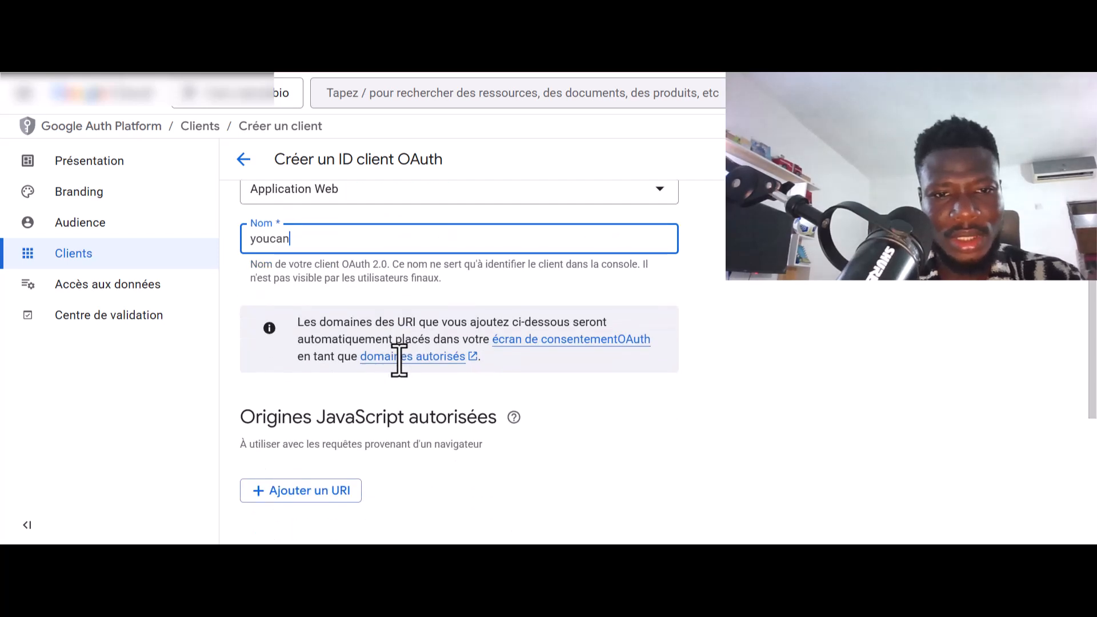
pyautogui.scroll(2, 399, 360)
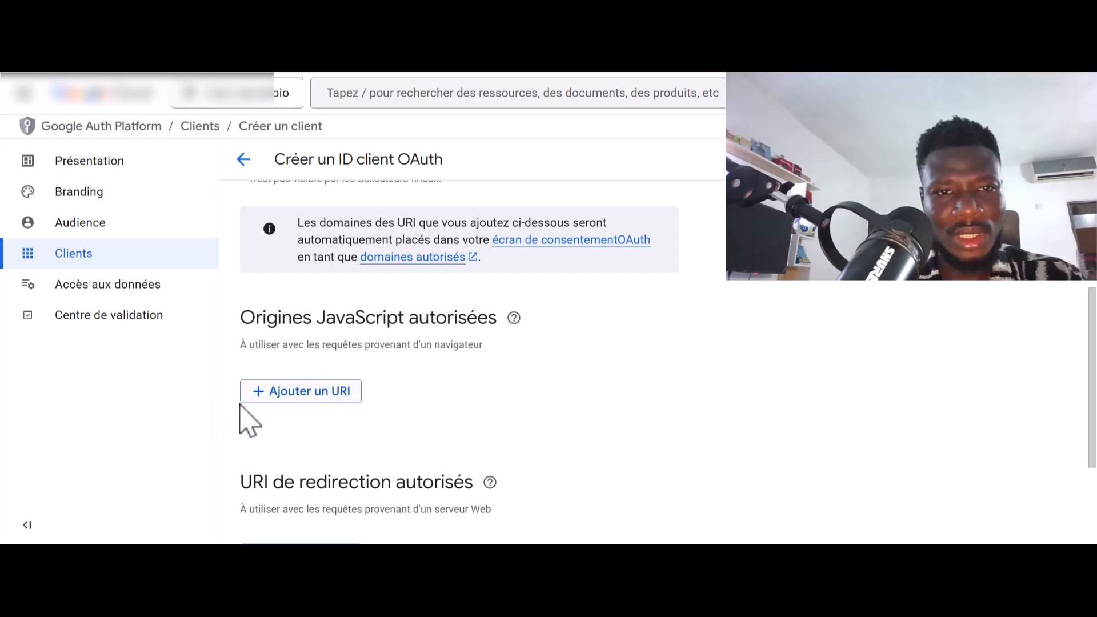
pyautogui.scroll(-3, 343, 411)
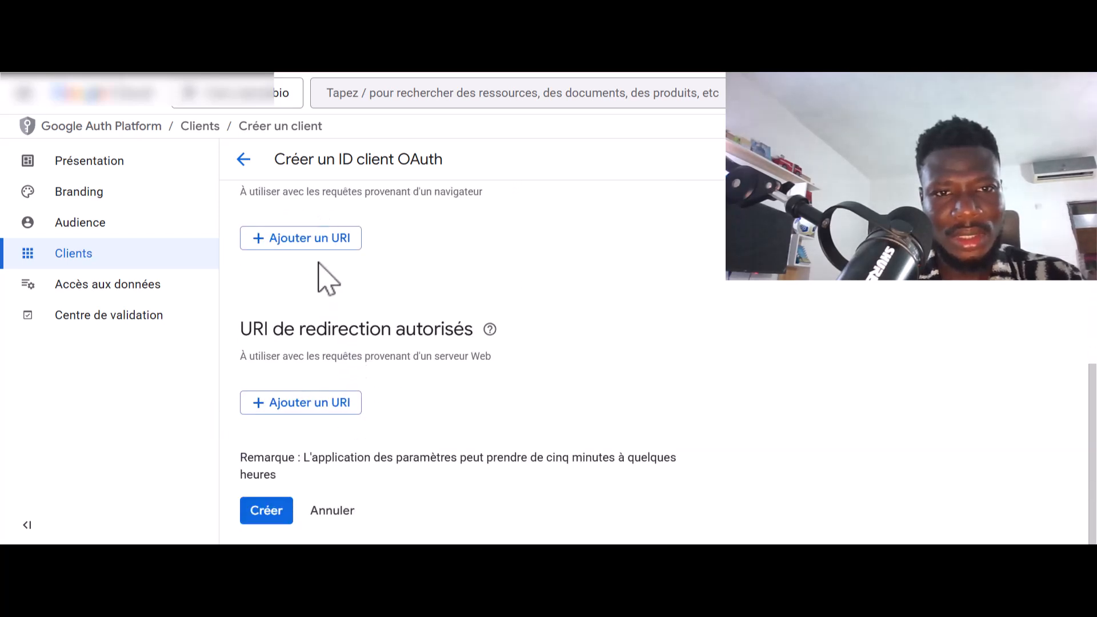
pyautogui.scroll(1, 358, 277)
pyautogui.scroll(-1, 353, 264)
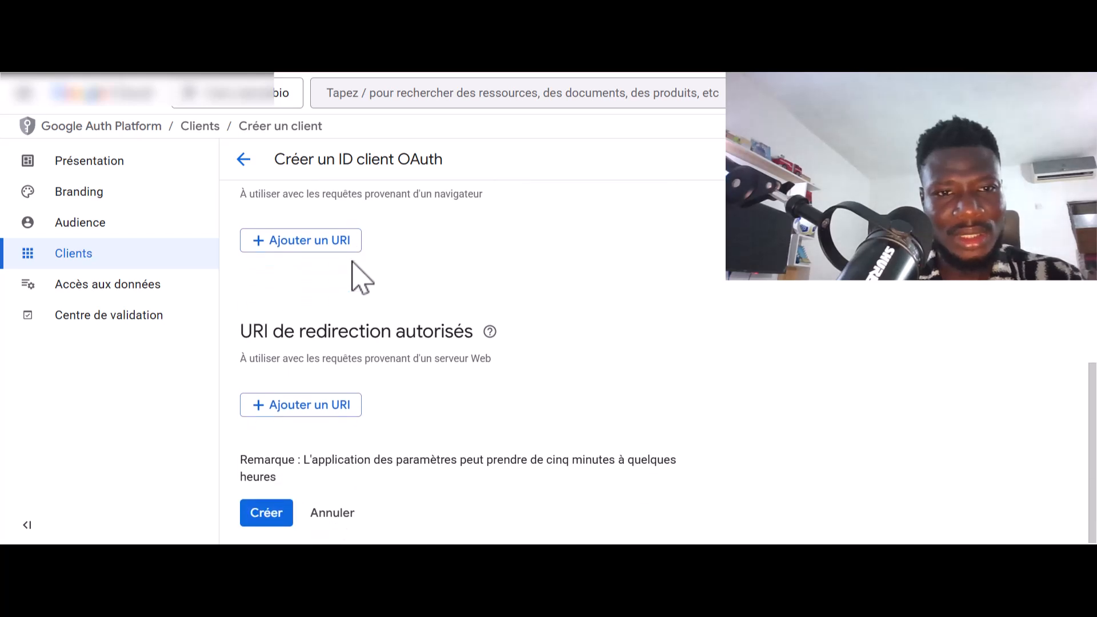
pyautogui.click(320, 403)
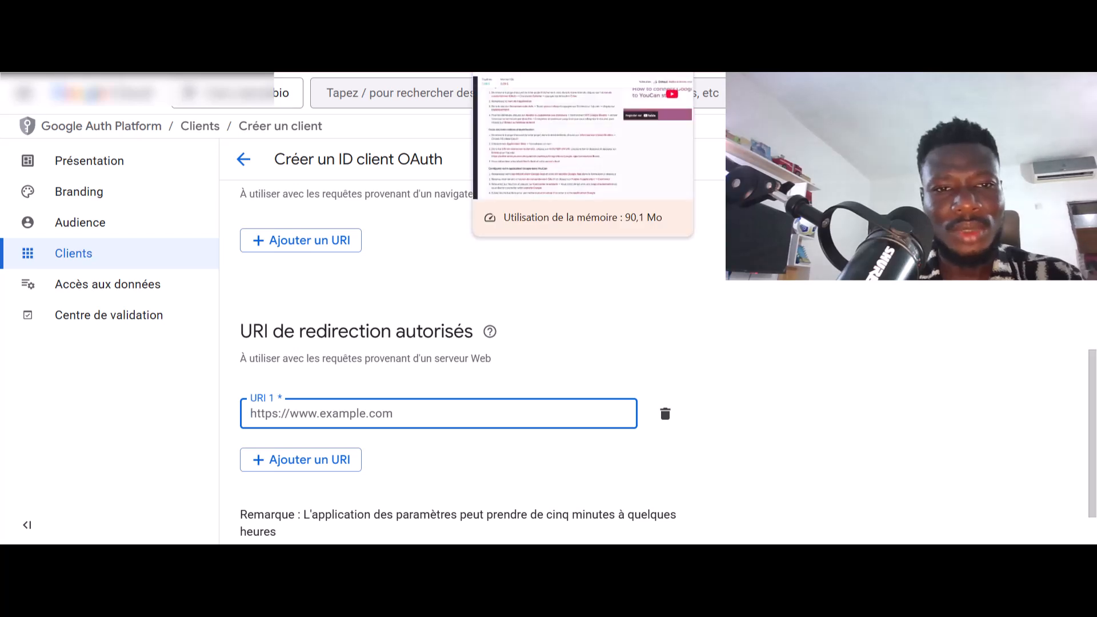
pyautogui.click(515, 73)
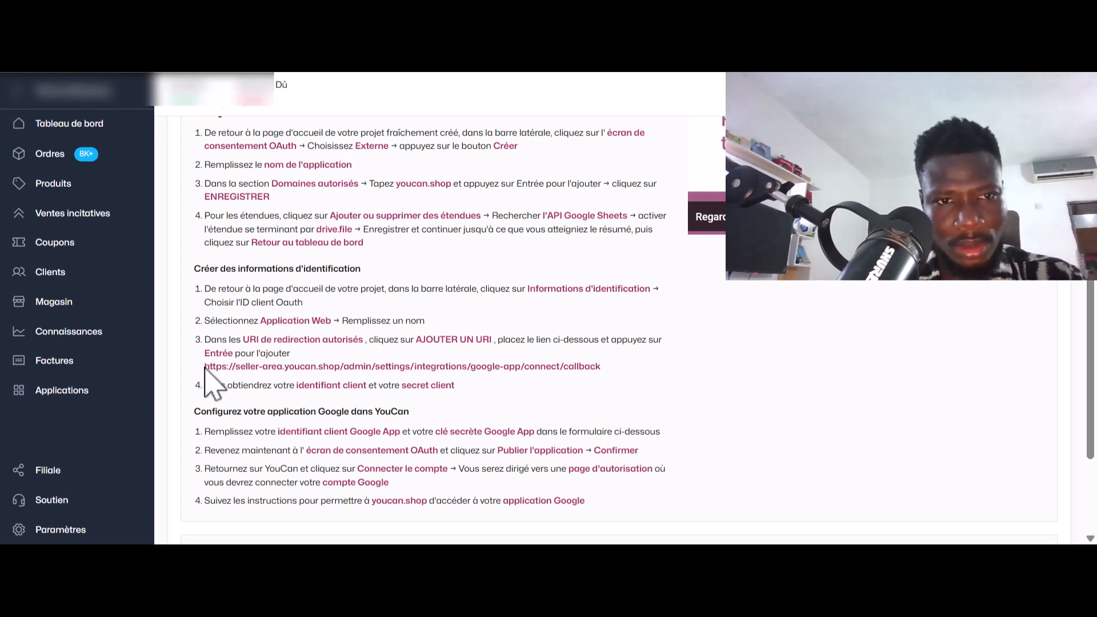
pyautogui.moveTo(221, 368); pyautogui.dragTo(607, 369)
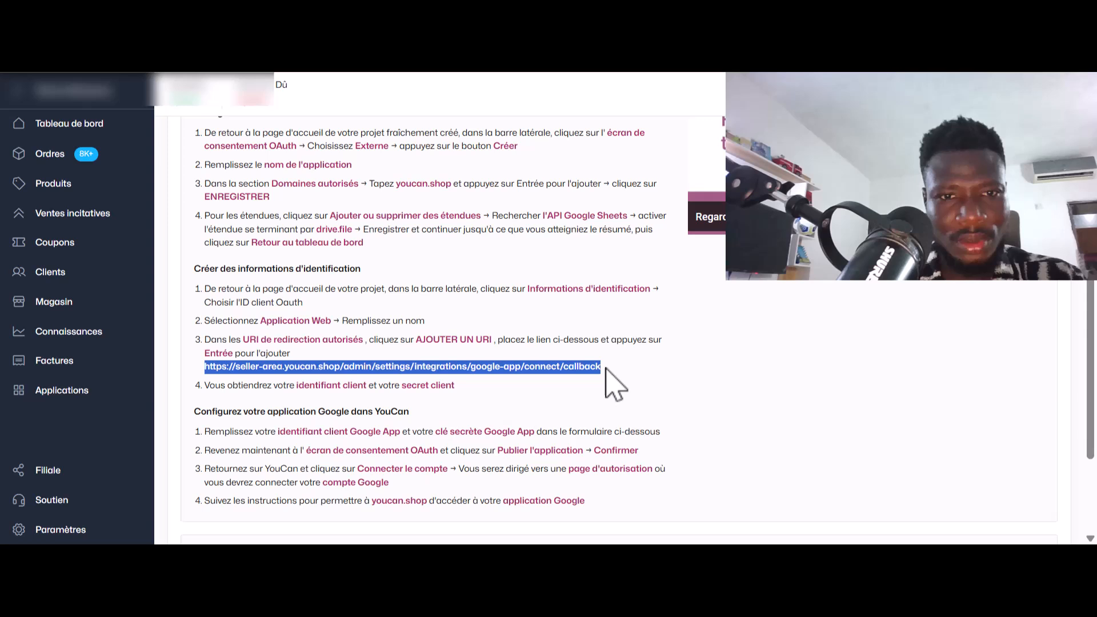
pyautogui.click(566, 368)
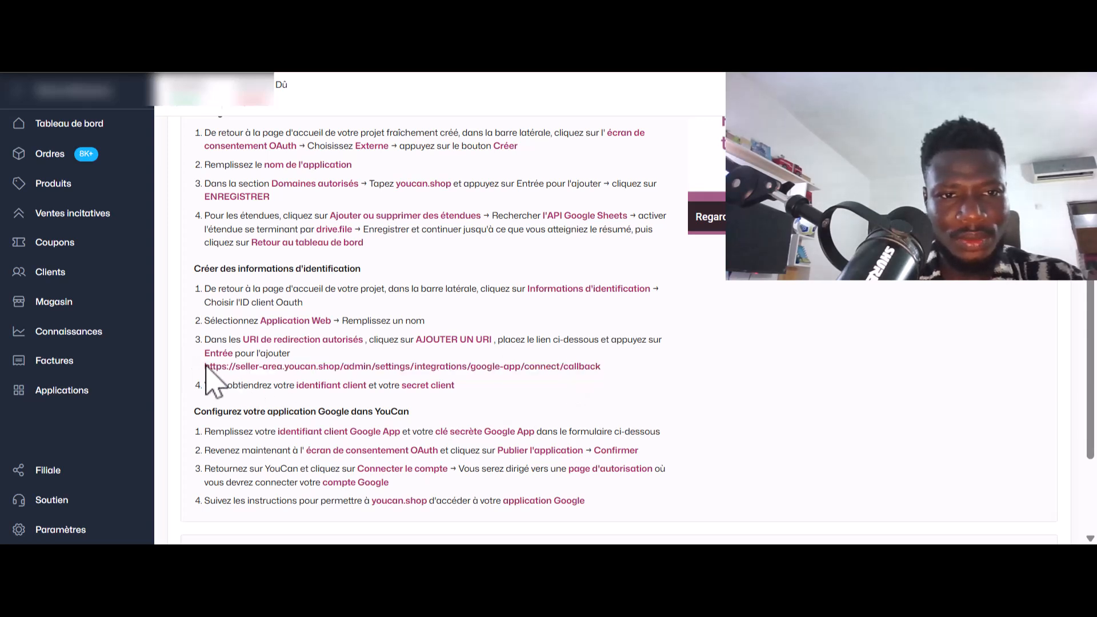
pyautogui.moveTo(209, 366); pyautogui.dragTo(626, 372)
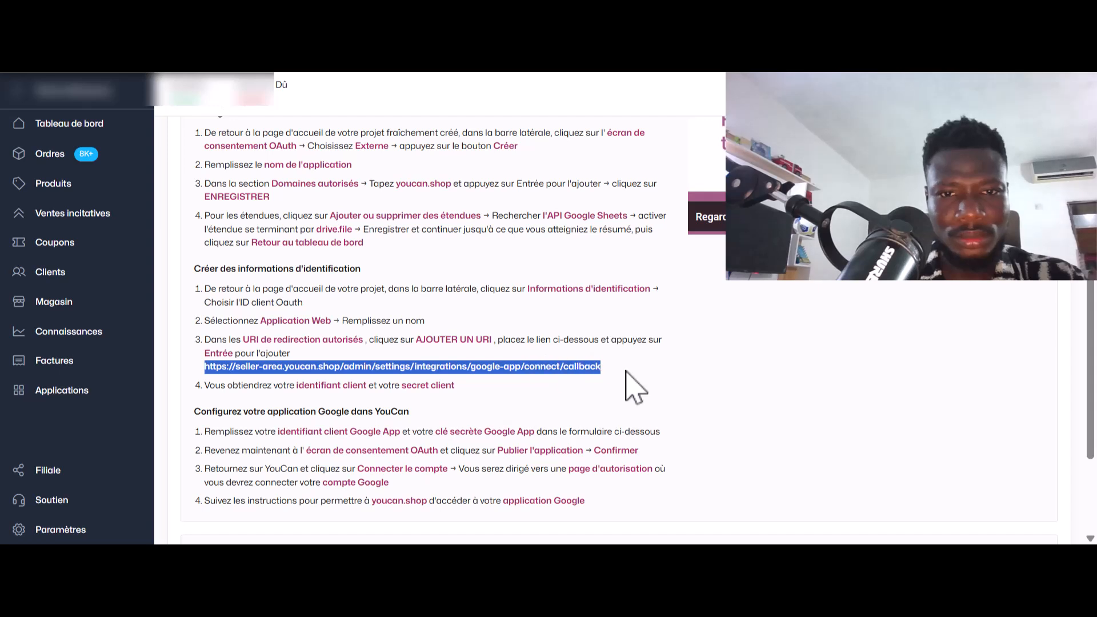
pyautogui.rightClick(591, 369)
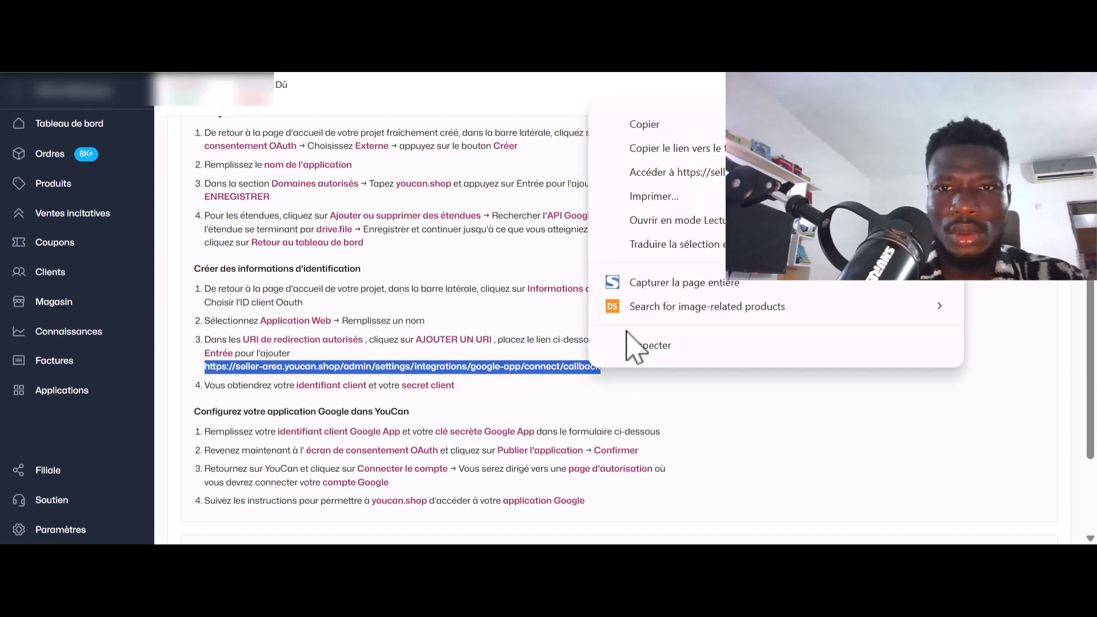
pyautogui.click(645, 124)
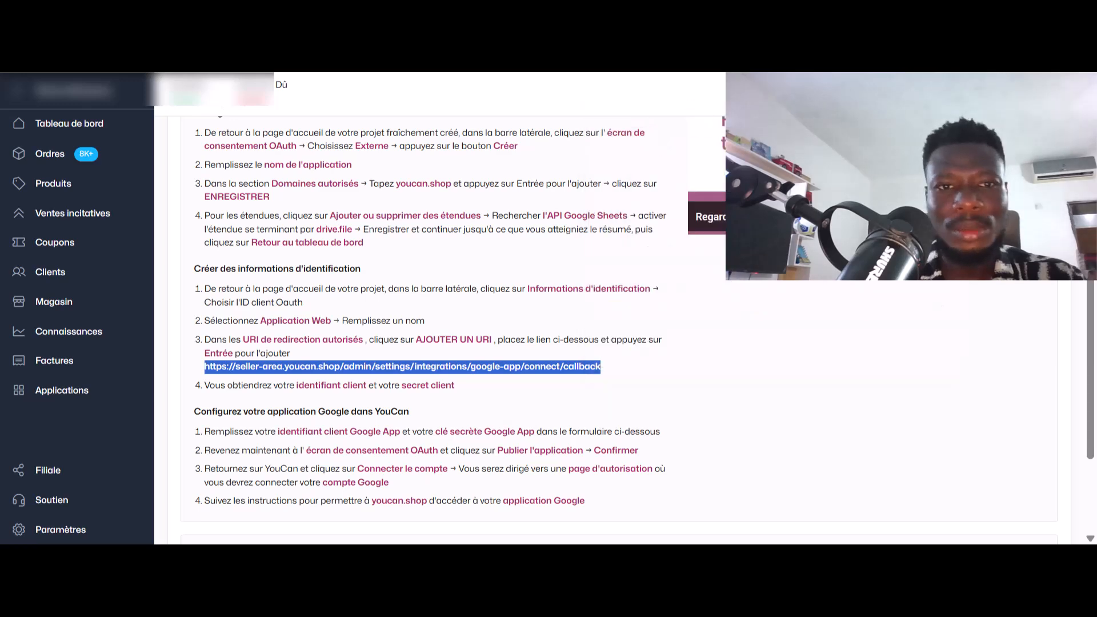
# Step: Return to Google Cloud, paste the copied callback link as the authorised redirect URI and create the OAuth client
pyautogui.hotkey('alt', 'Tab')
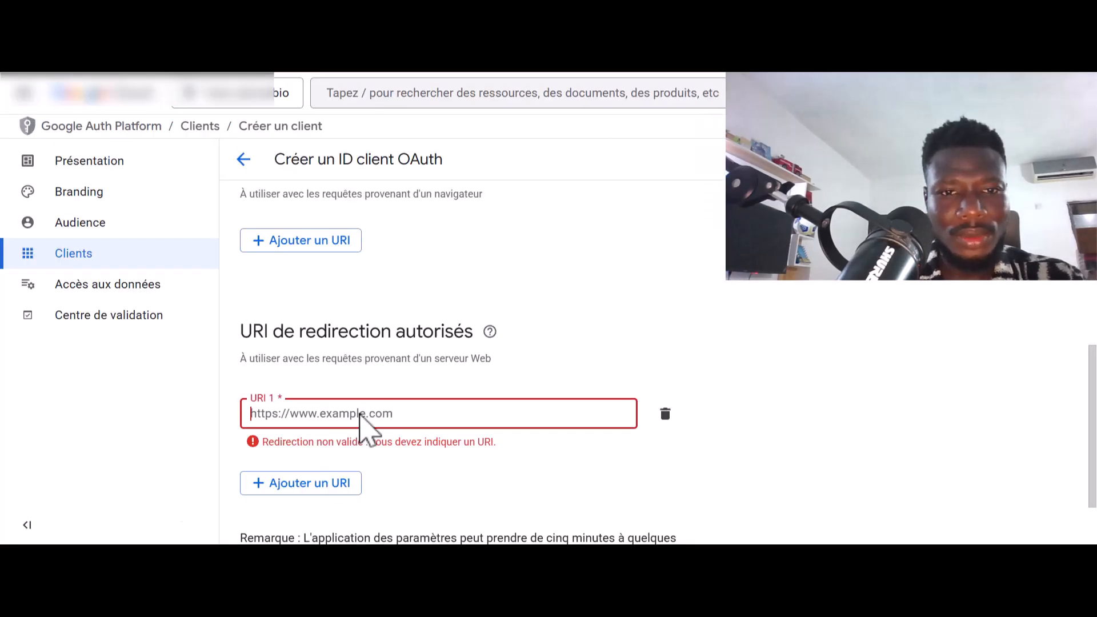
pyautogui.rightClick(357, 414)
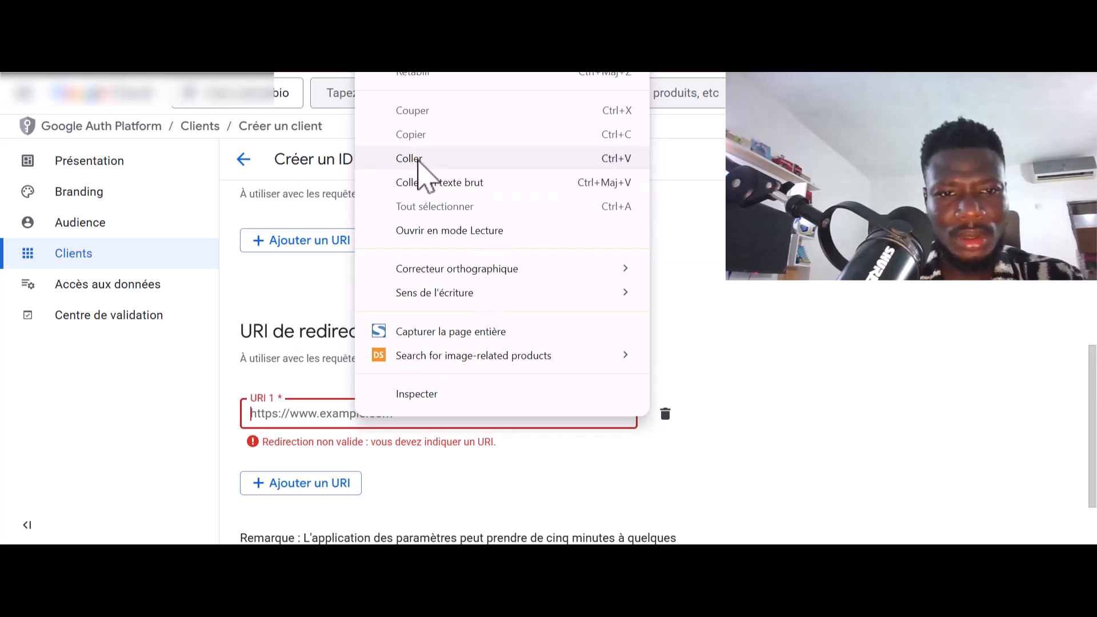
pyautogui.click(419, 159)
pyautogui.scroll(-1, 623, 265)
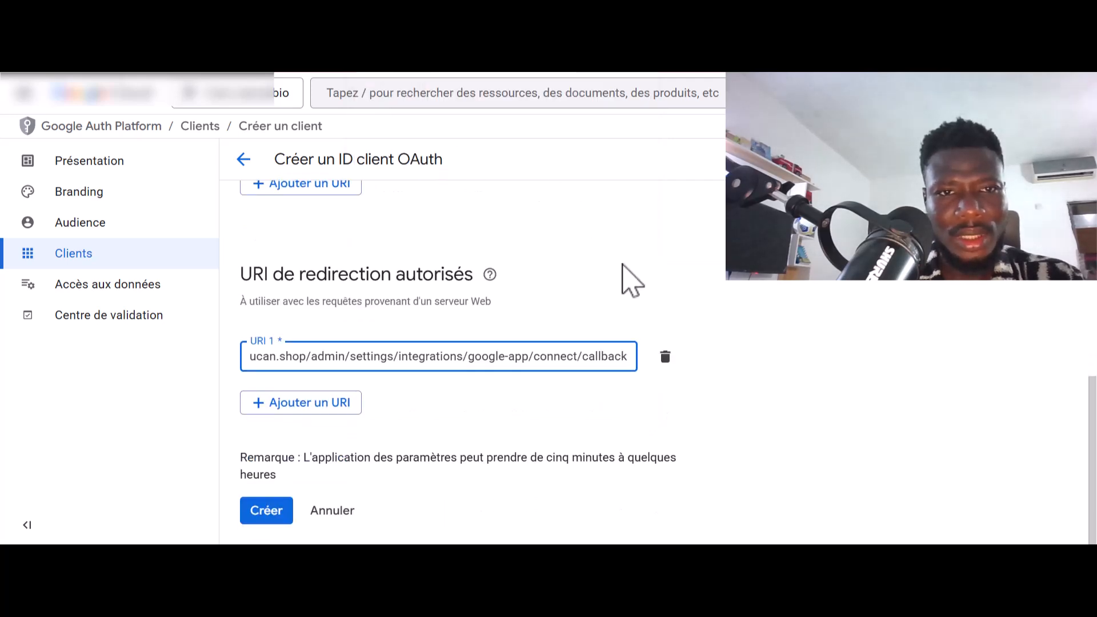
pyautogui.click(267, 512)
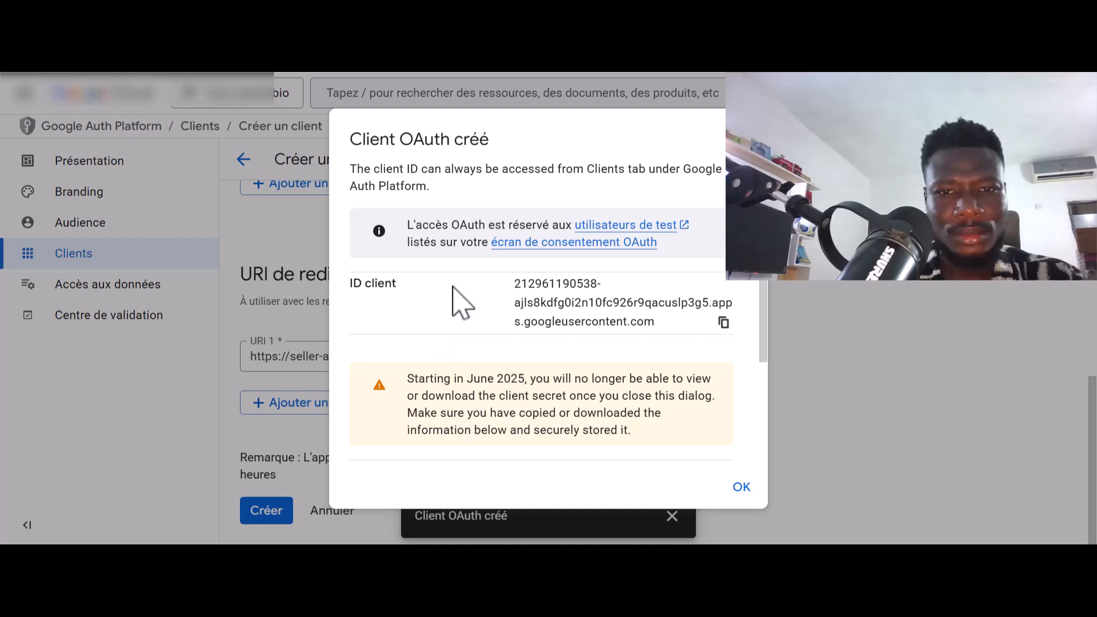
# Step: Look through the new OAuth client's credentials and copy its client ID
pyautogui.scroll(-2, 461, 302)
pyautogui.scroll(-1, 453, 289)
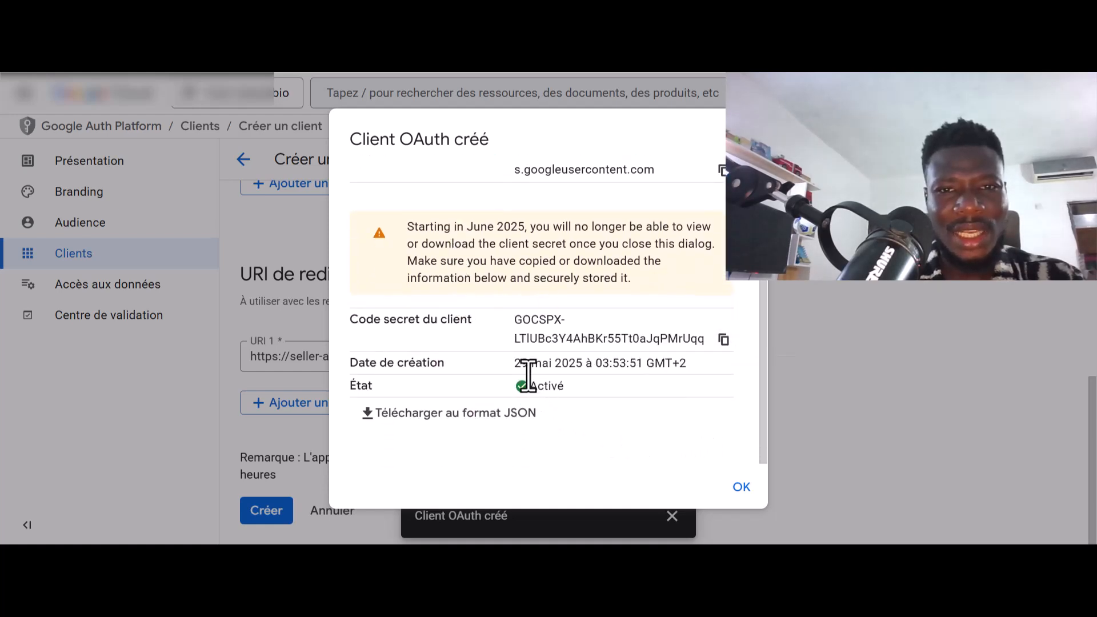
pyautogui.scroll(1, 567, 259)
pyautogui.scroll(1, 567, 258)
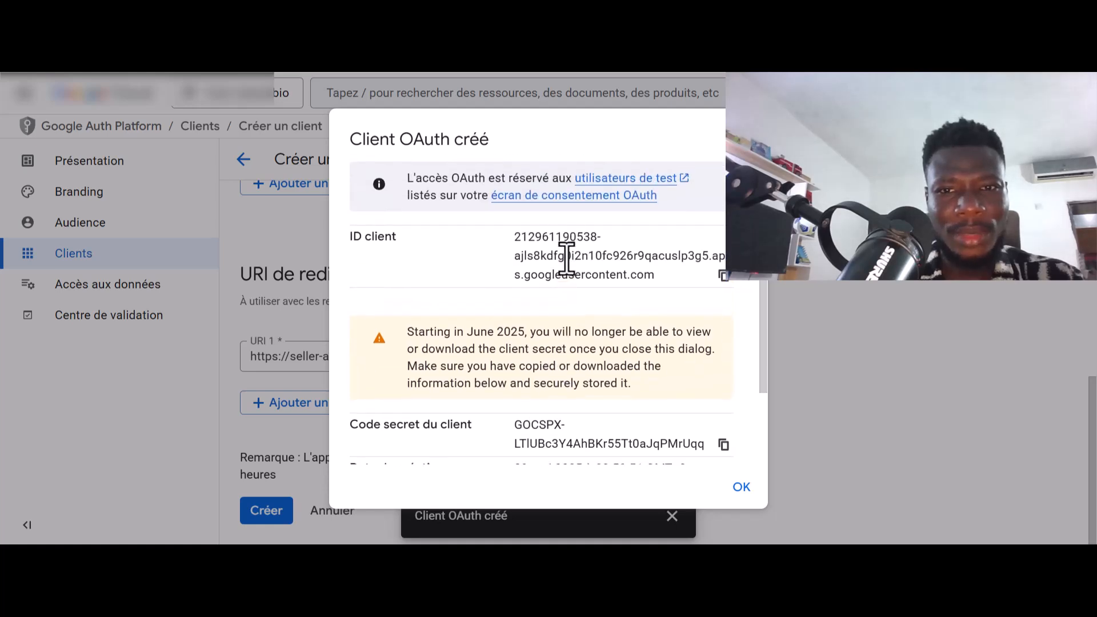
pyautogui.scroll(-2, 567, 259)
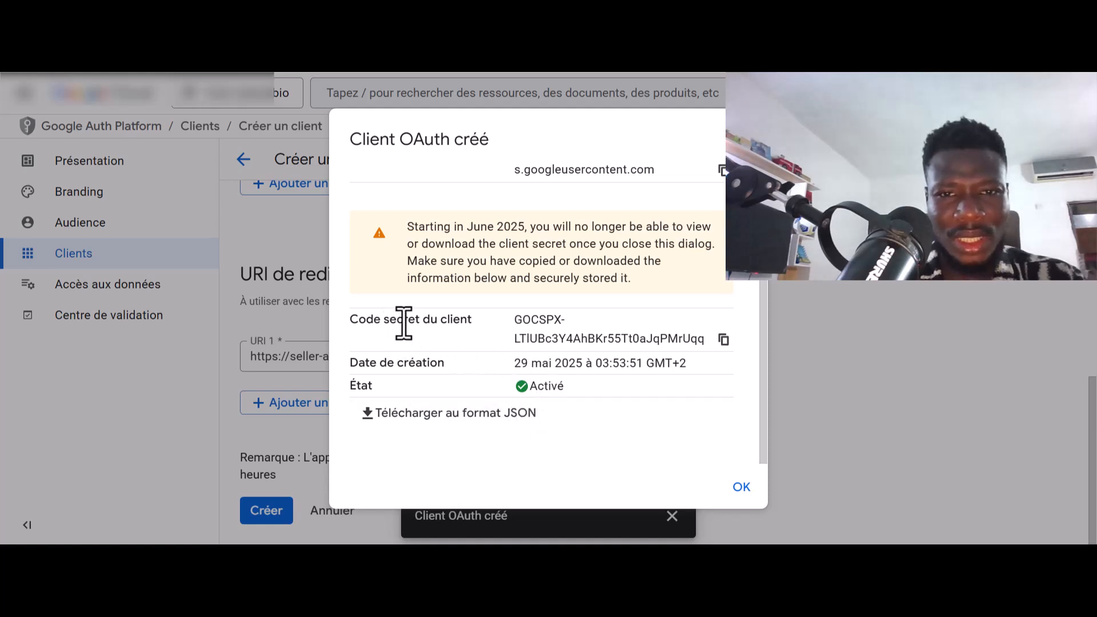
pyautogui.scroll(2, 564, 320)
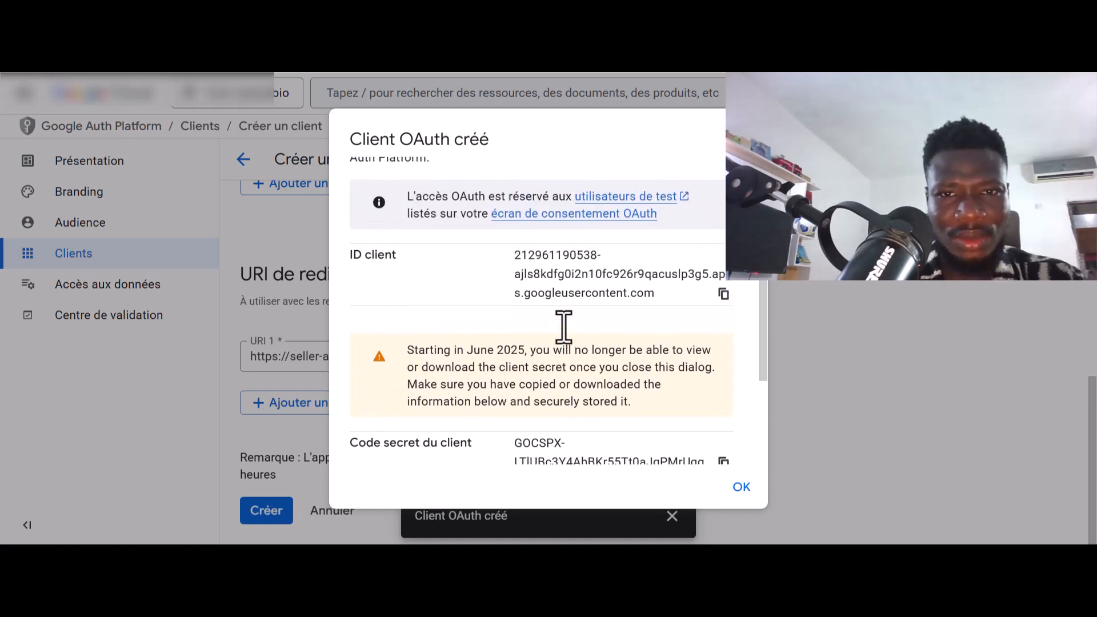
pyautogui.scroll(1, 564, 327)
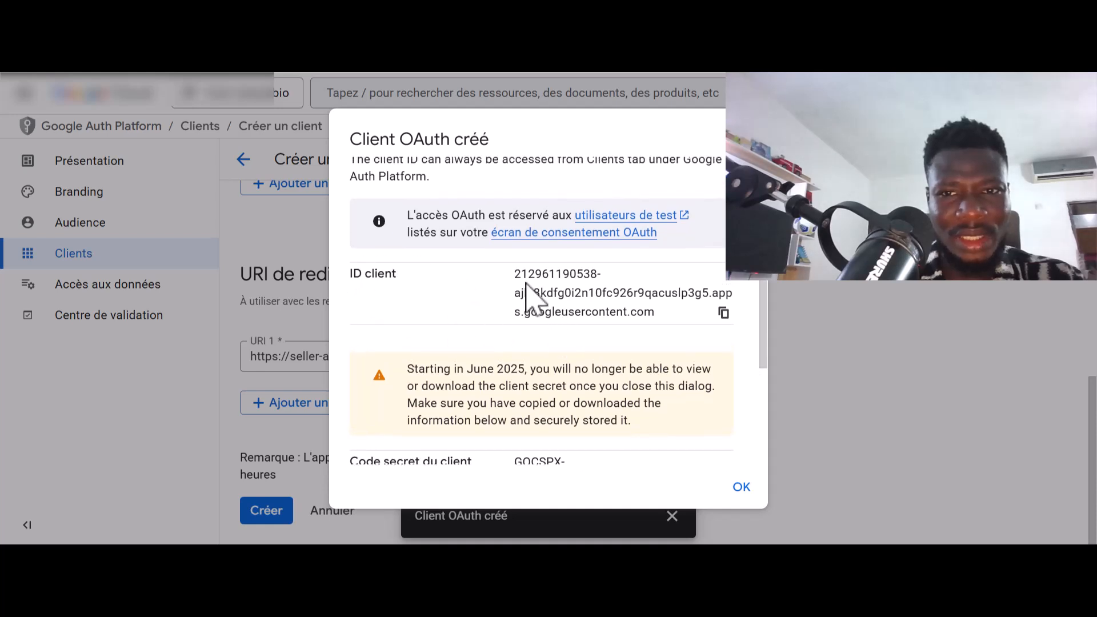
pyautogui.click(723, 313)
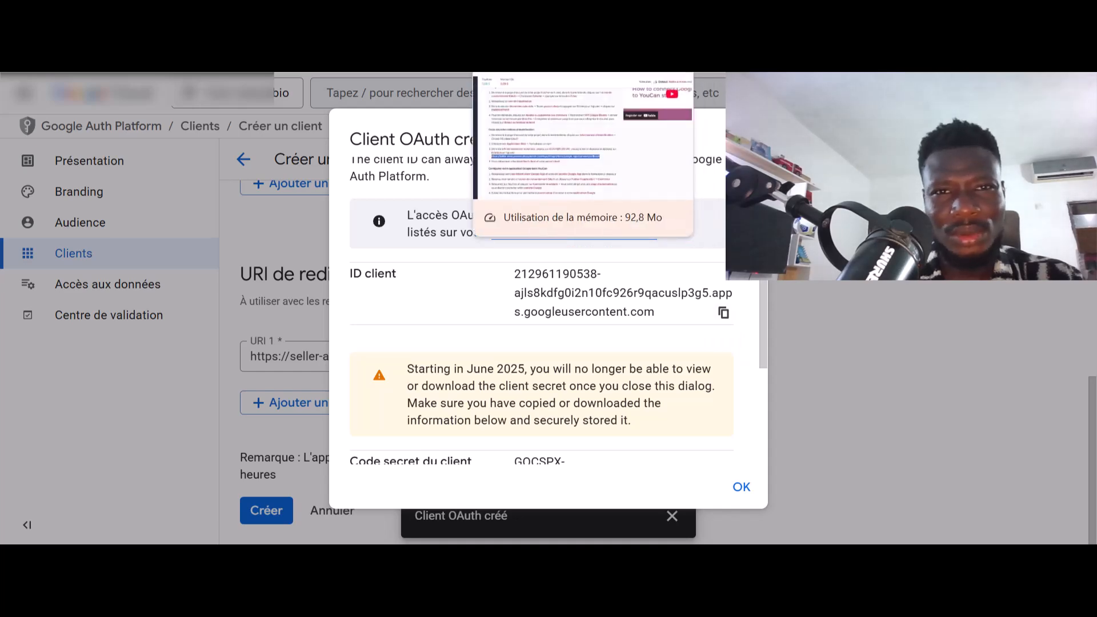
# Step: Switch to YouCan and paste the copied client ID into the Google application's client ID field
pyautogui.click(520, 73)
pyautogui.scroll(-2, 430, 289)
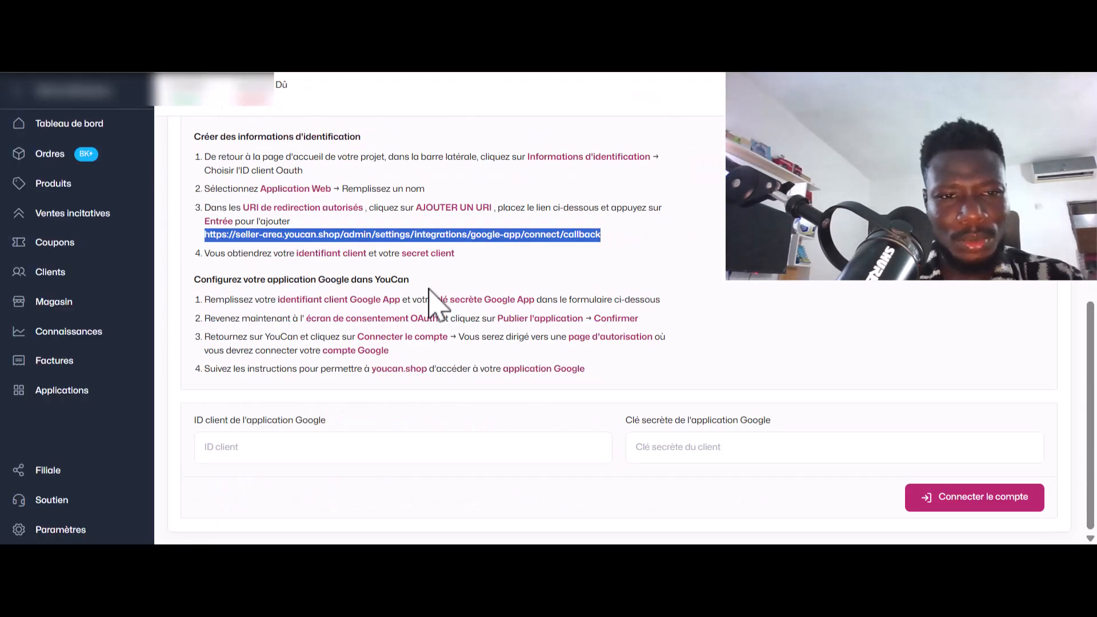
pyautogui.rightClick(262, 457)
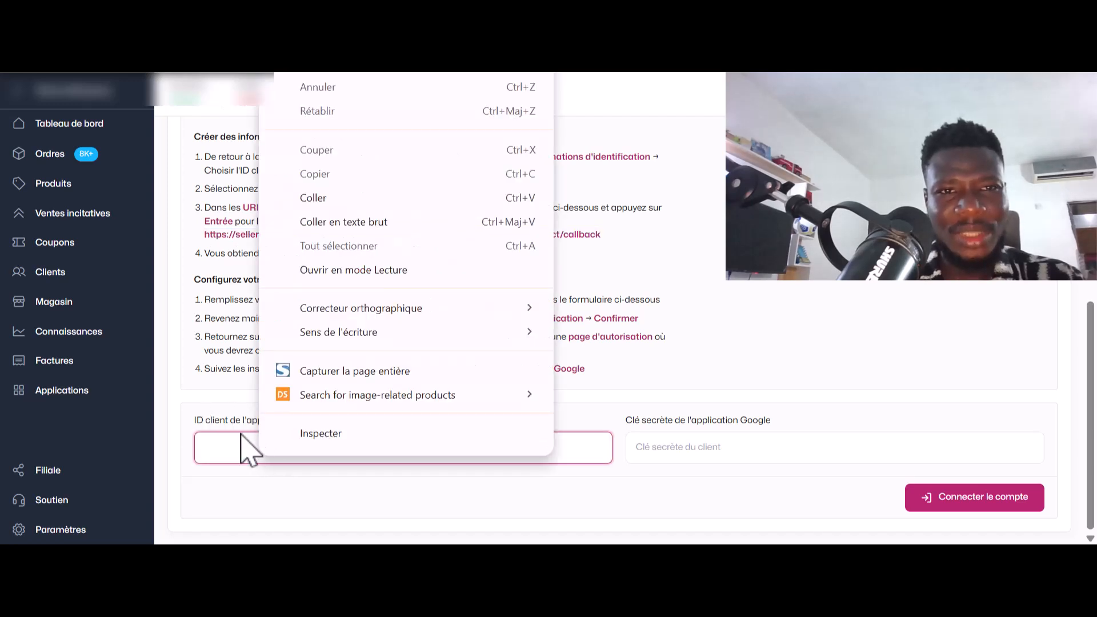
pyautogui.click(331, 198)
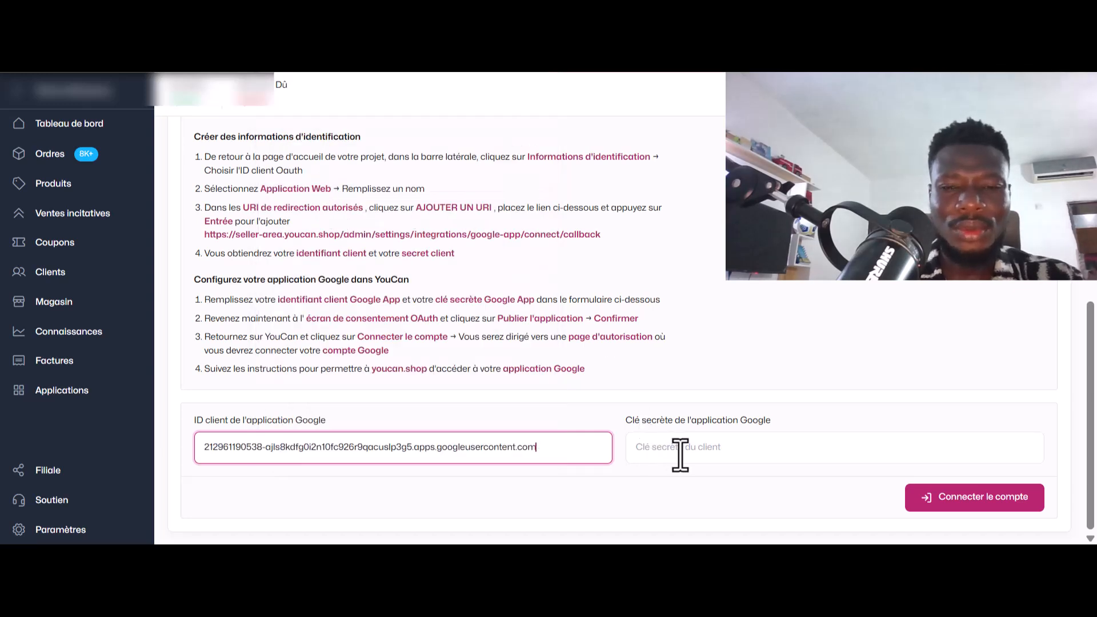
# Step: Copy the client secret from Google Cloud and paste it into the Google application's secret key field in YouCan
pyautogui.click(703, 452)
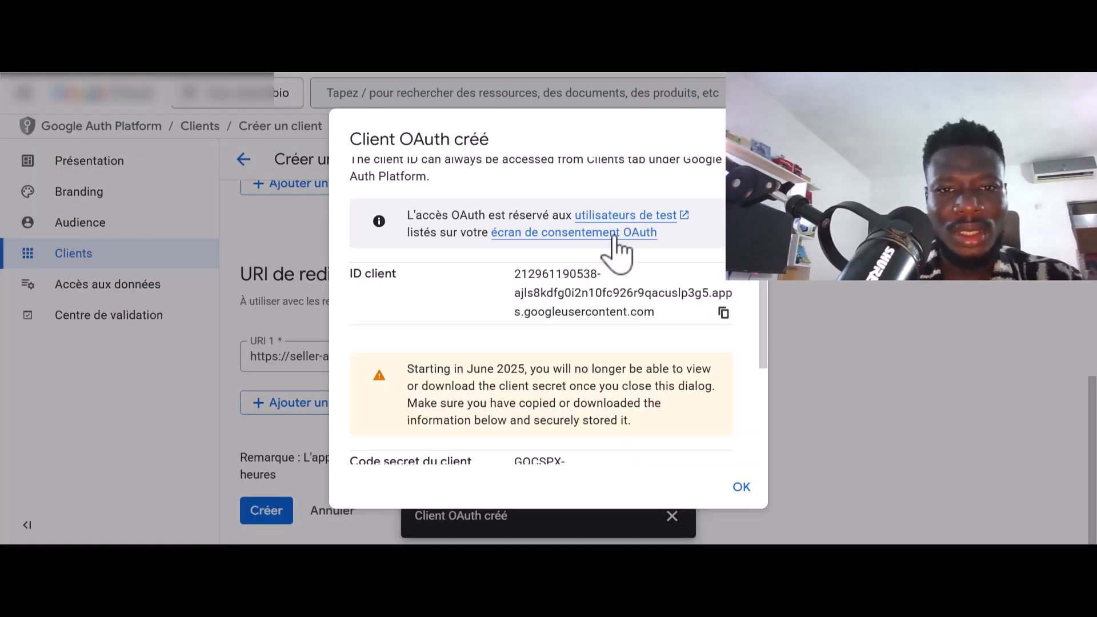
pyautogui.scroll(-3, 506, 368)
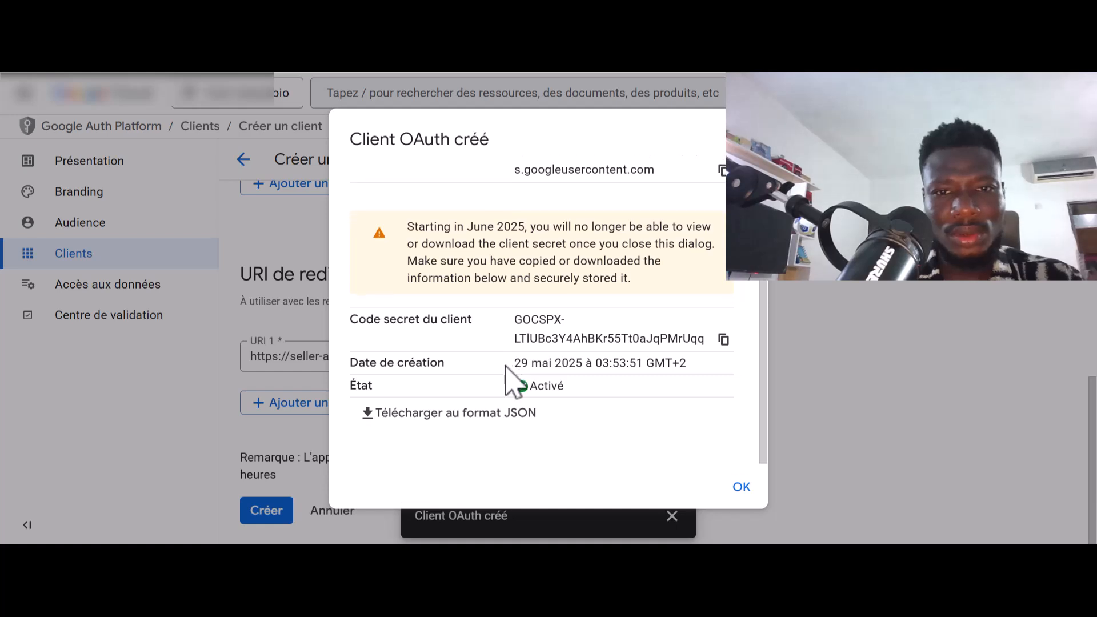
pyautogui.click(722, 341)
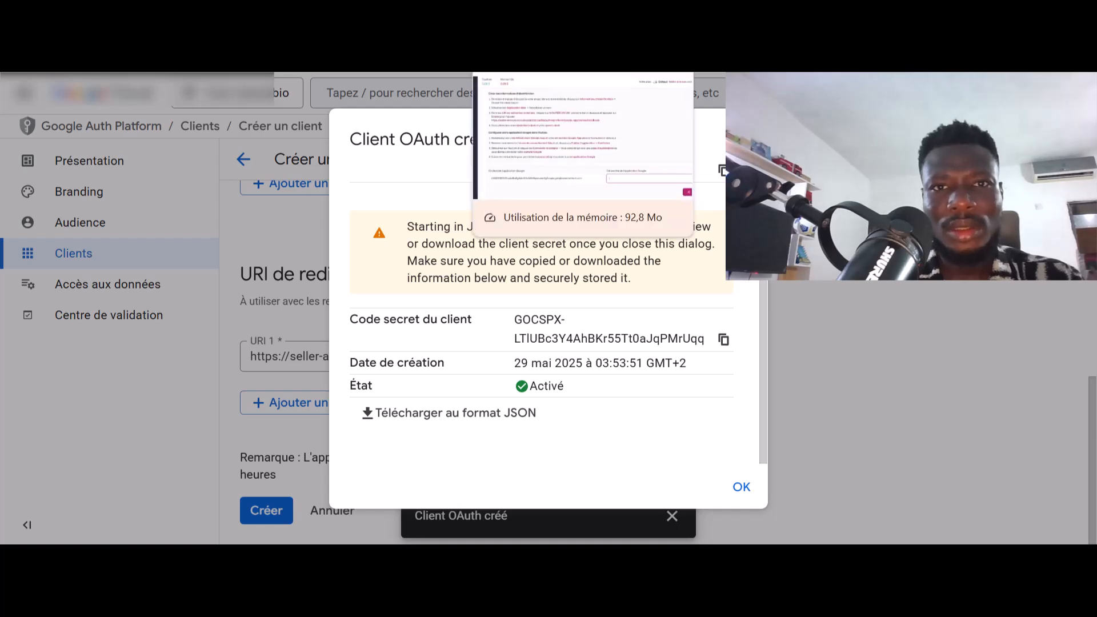
pyautogui.click(660, 80)
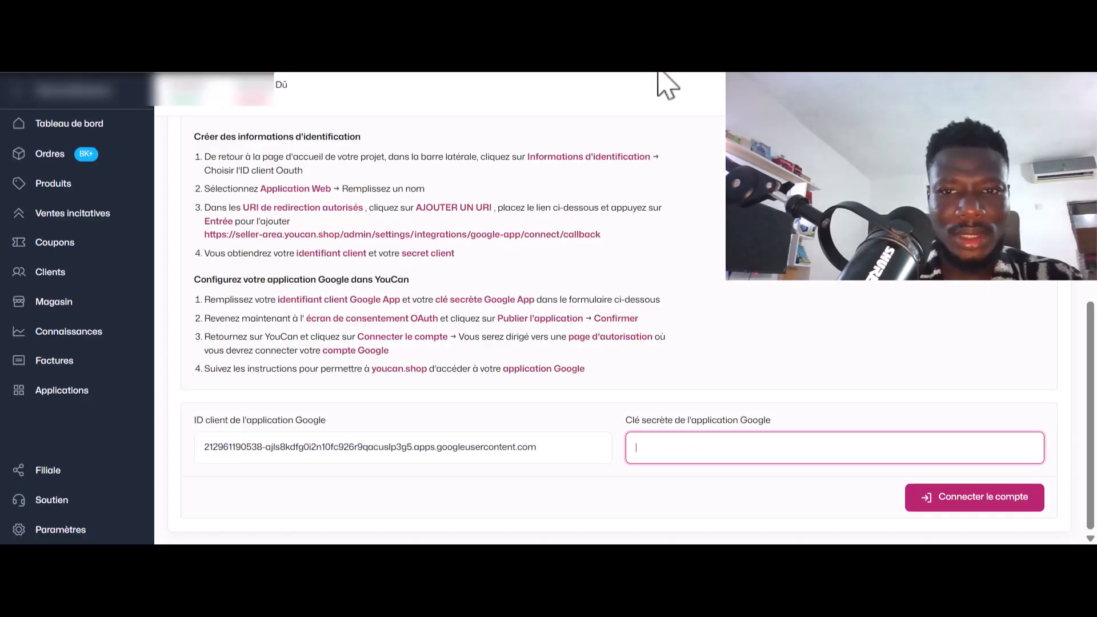
pyautogui.rightClick(717, 445)
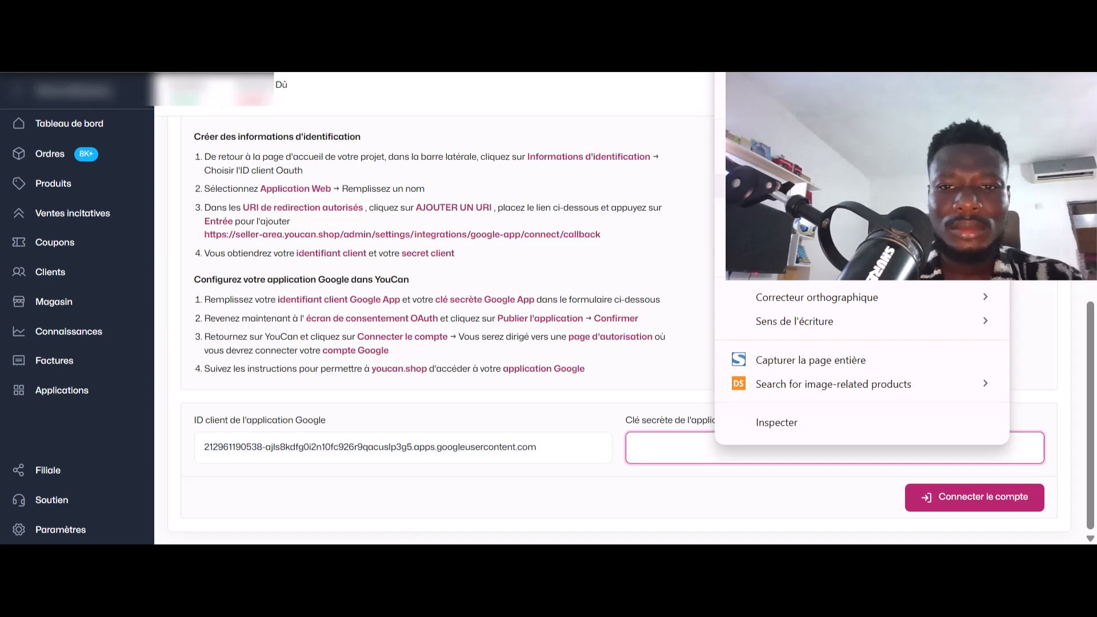
pyautogui.hotkey('ctrl', 'v')
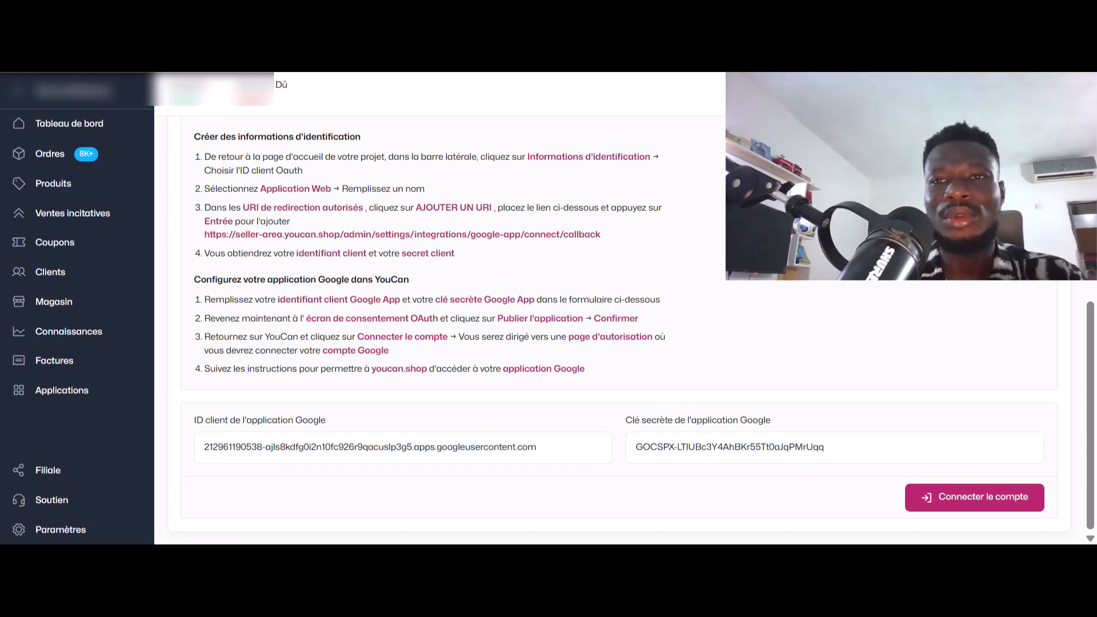
pyautogui.click(834, 447)
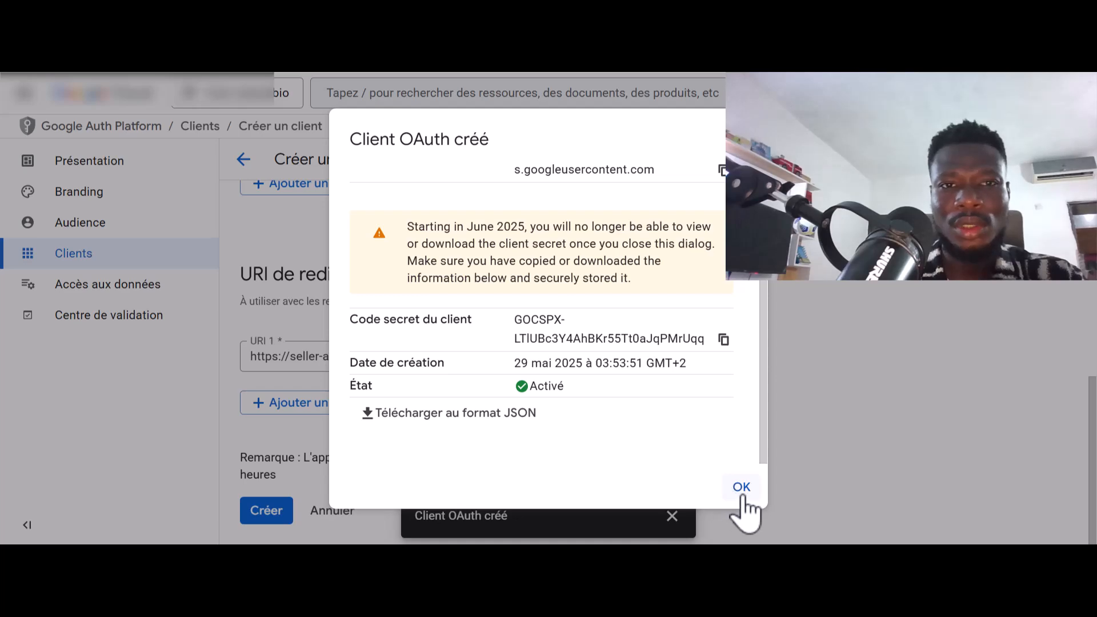
# Step: Close the created OAuth client's details and go to the OAuth consent screen under APIs and services
pyautogui.click(740, 488)
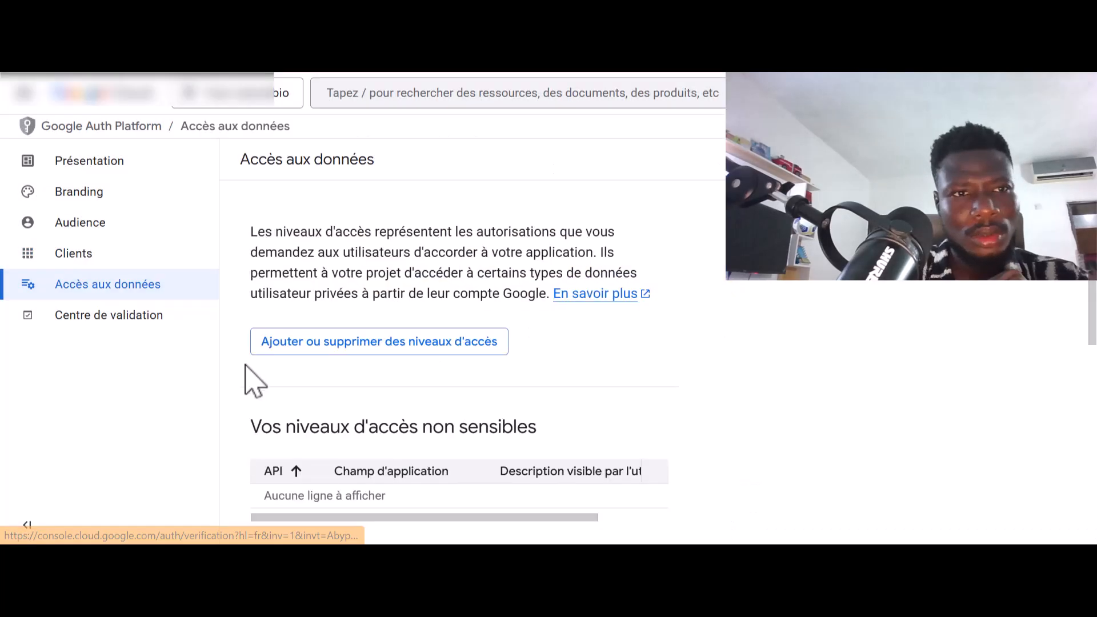
pyautogui.scroll(-3, 247, 371)
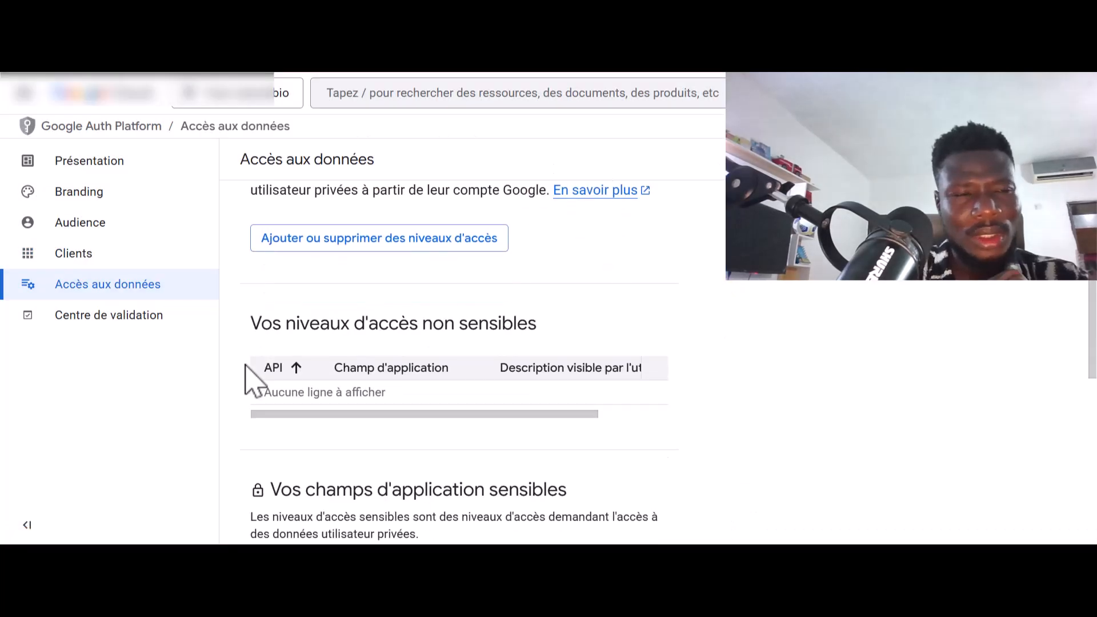
pyautogui.click(23, 98)
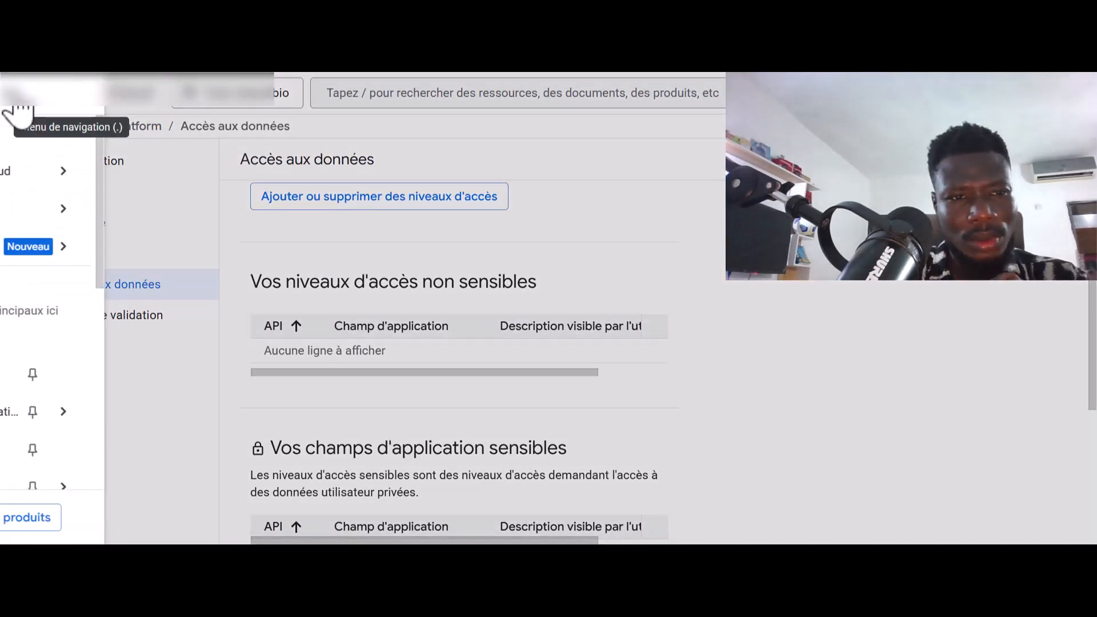
pyautogui.scroll(-2, 97, 460)
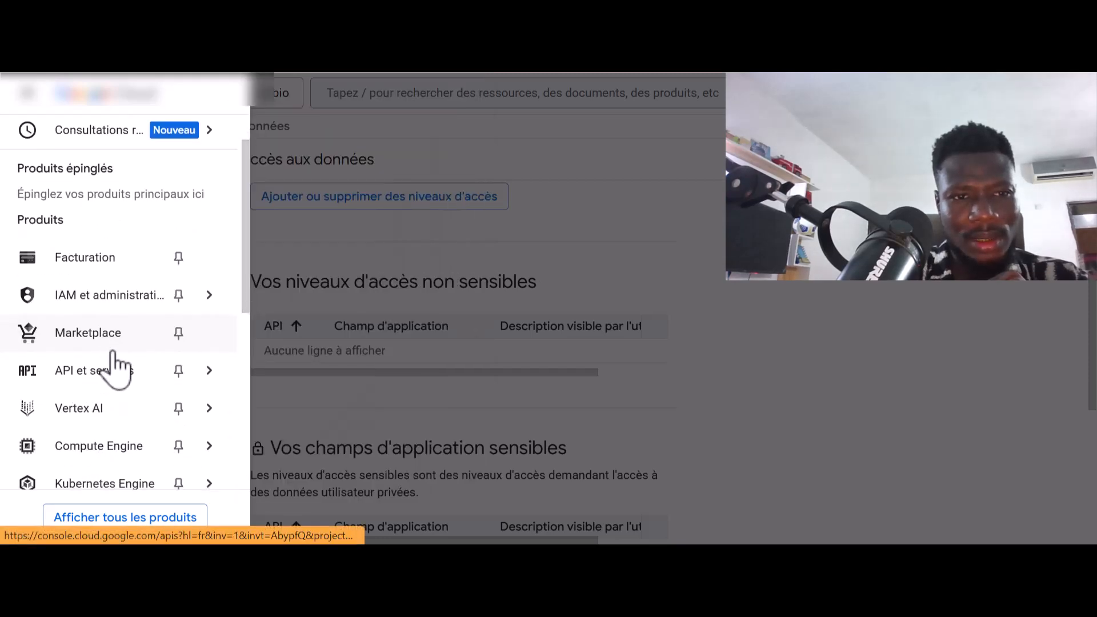
pyautogui.moveTo(97, 377)
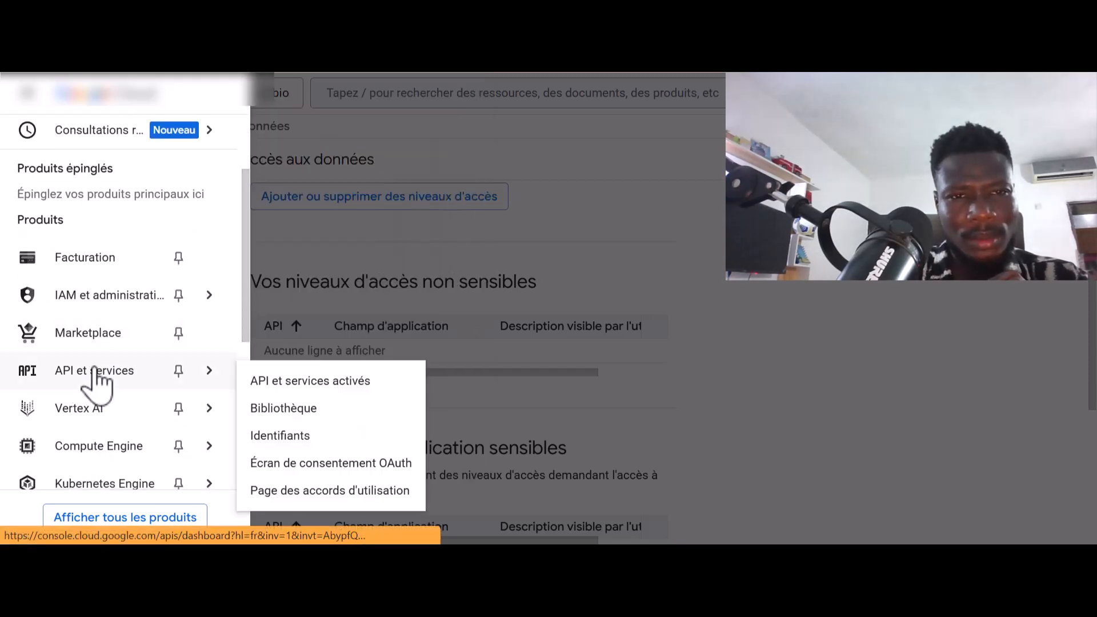
pyautogui.click(98, 377)
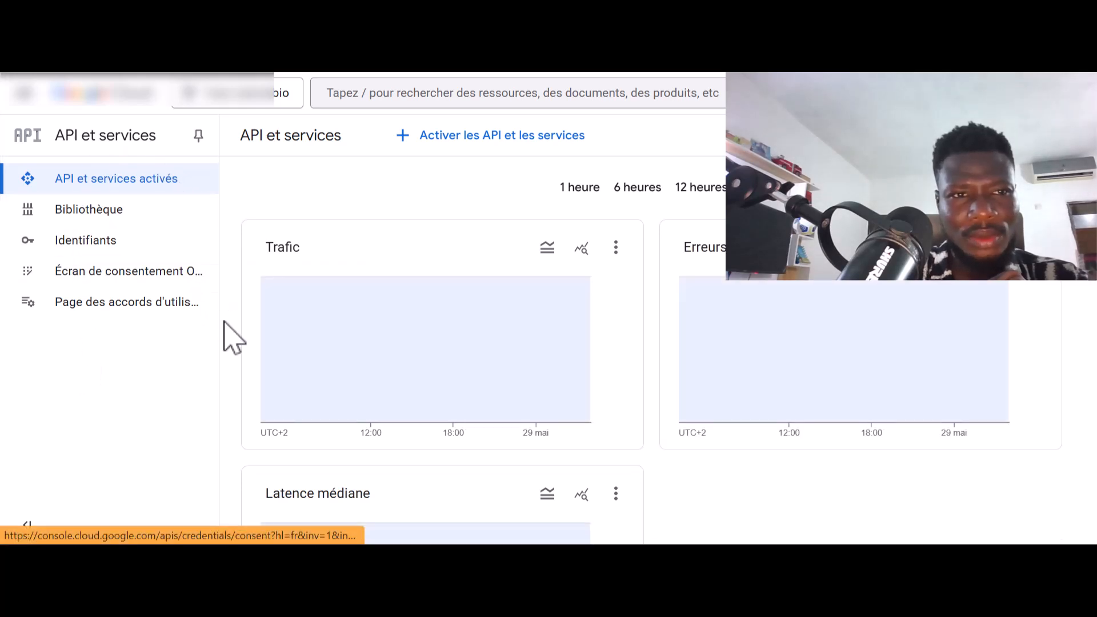
pyautogui.click(99, 275)
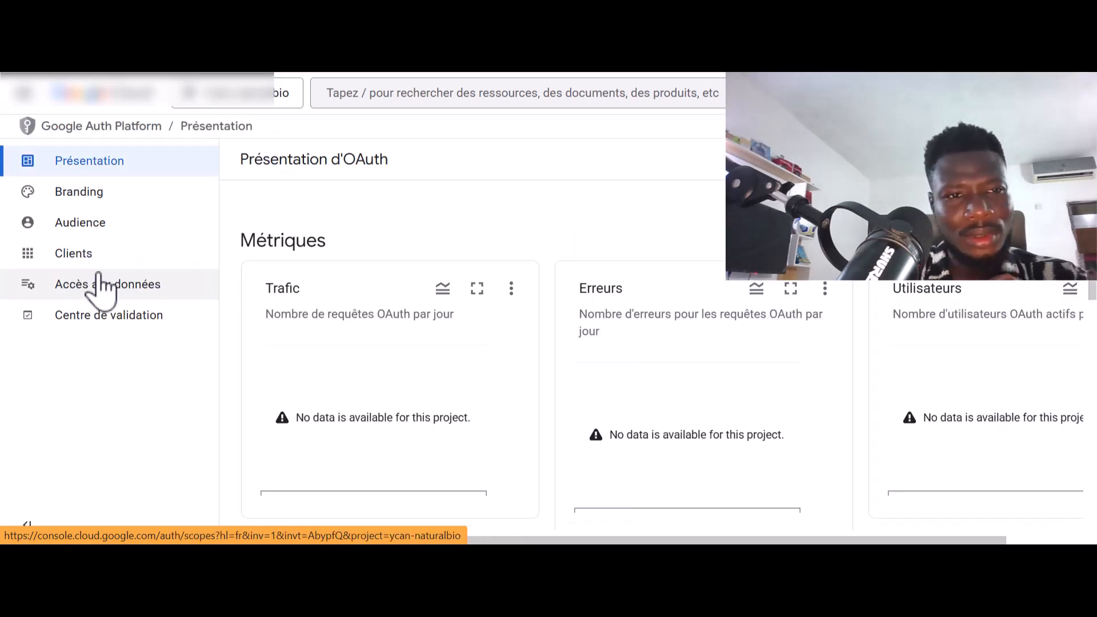
# Step: Publish the OAuth application from its Audience settings to production and confirm
pyautogui.click(94, 224)
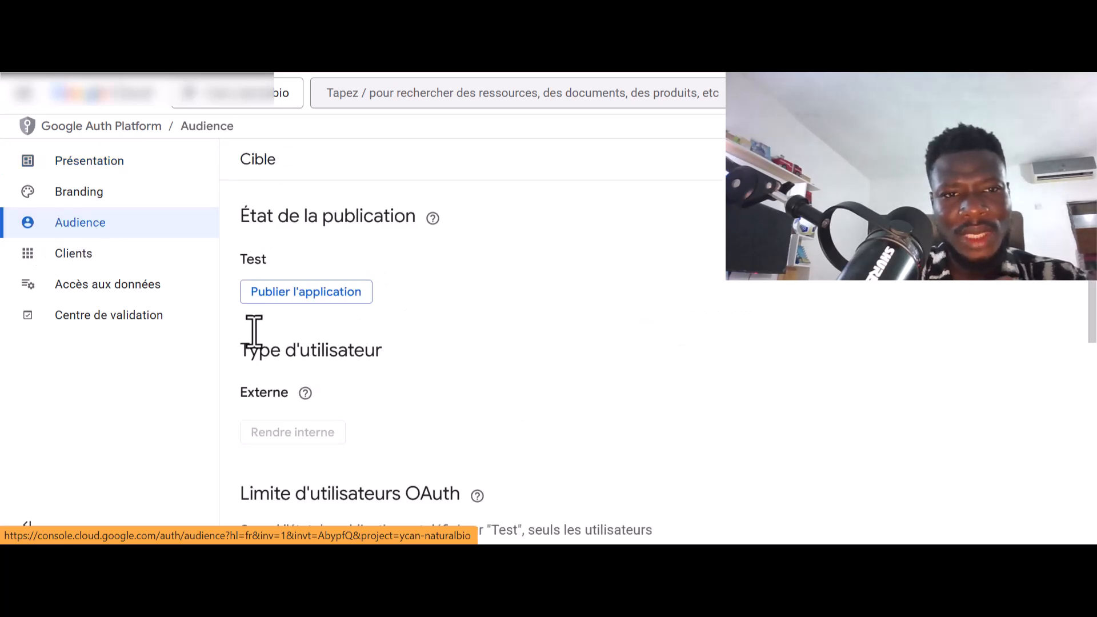
pyautogui.click(316, 306)
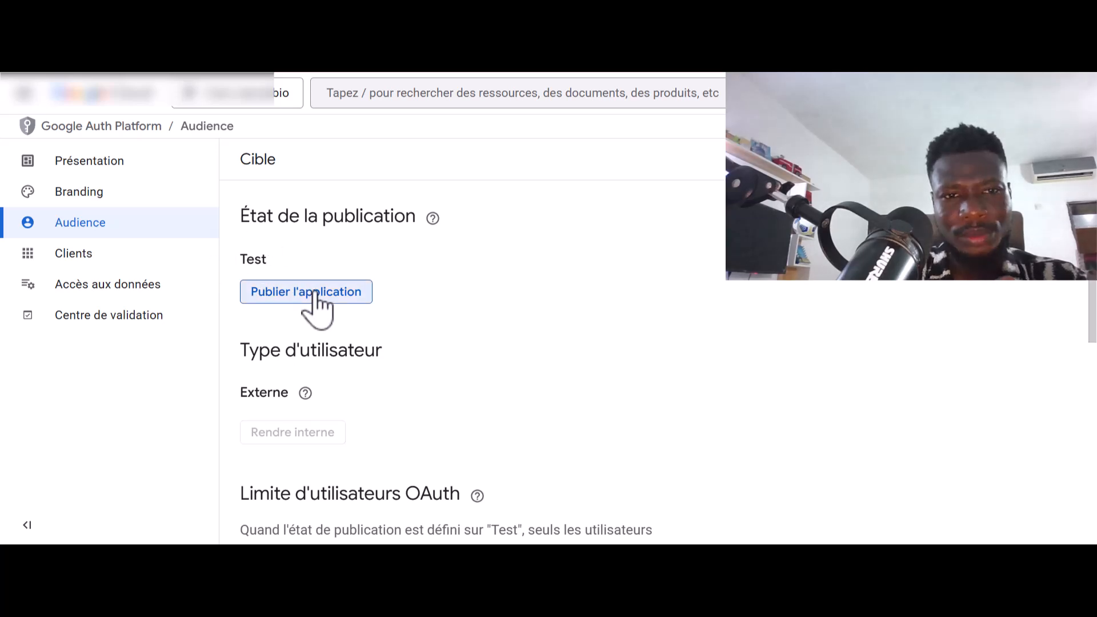
pyautogui.click(741, 400)
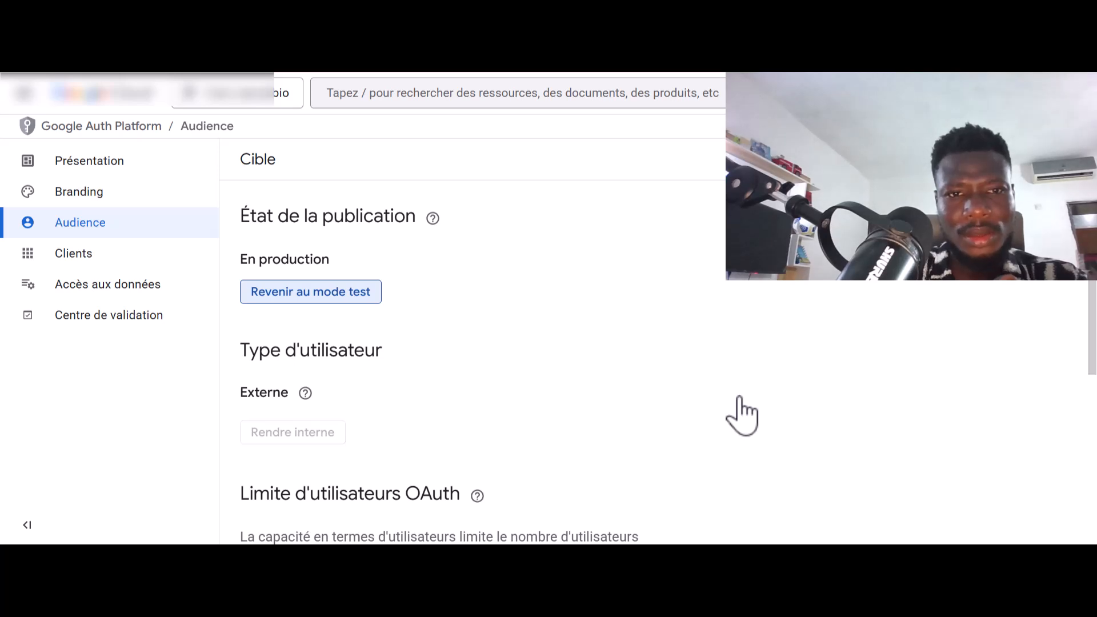
pyautogui.scroll(-5, 515, 377)
pyautogui.scroll(5, 511, 362)
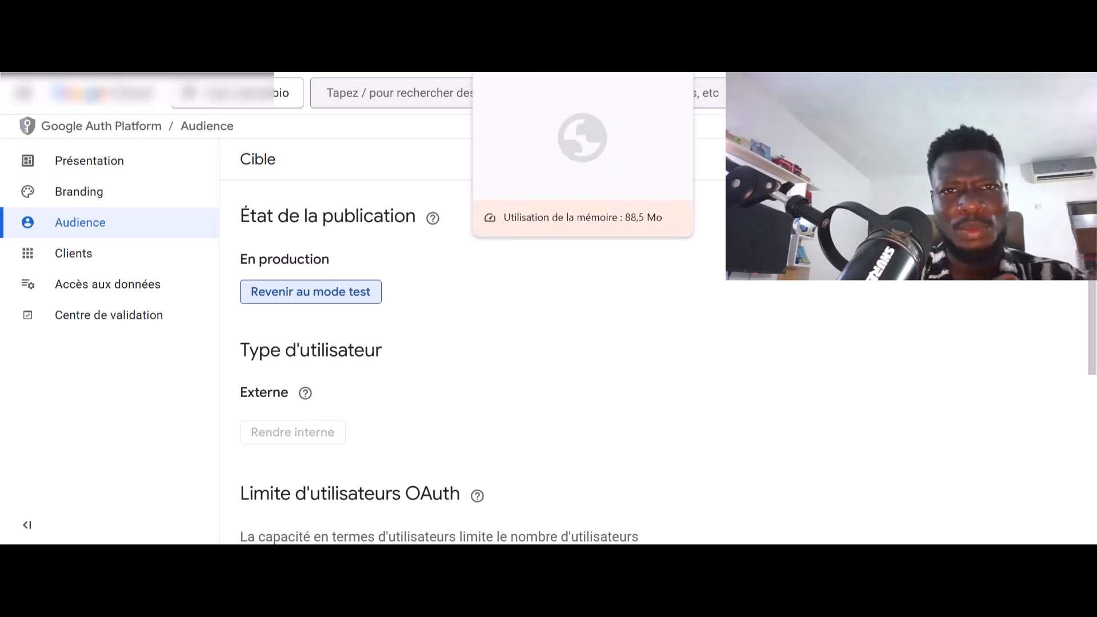
# Step: Switch to YouCan, start connecting the Google account and choose the existing Google account for youcan.shop
pyautogui.click(531, 73)
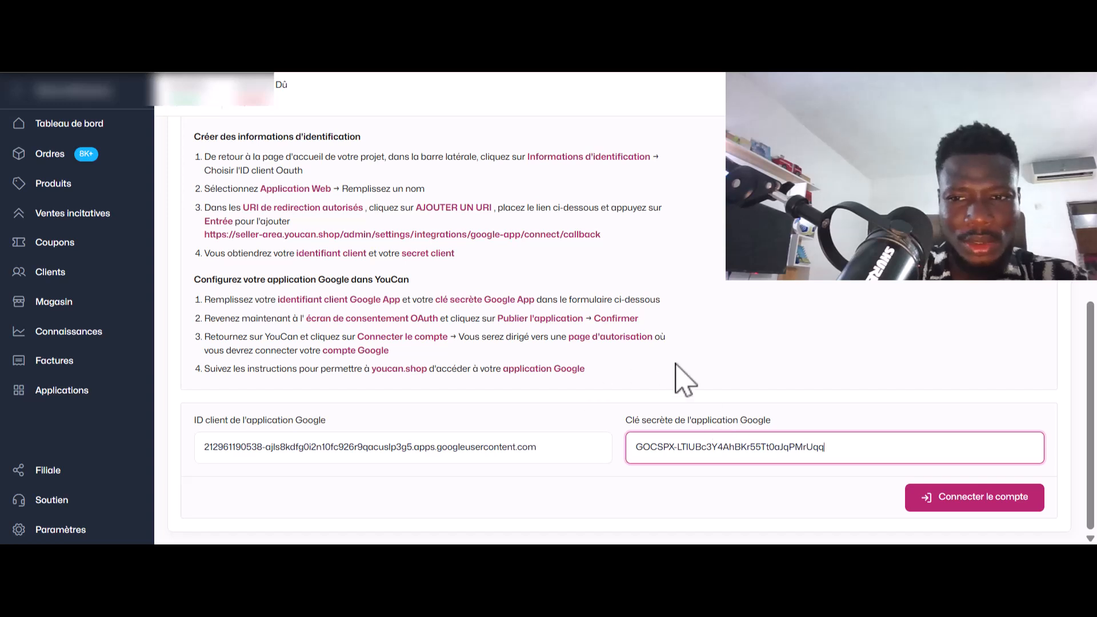
pyautogui.click(966, 502)
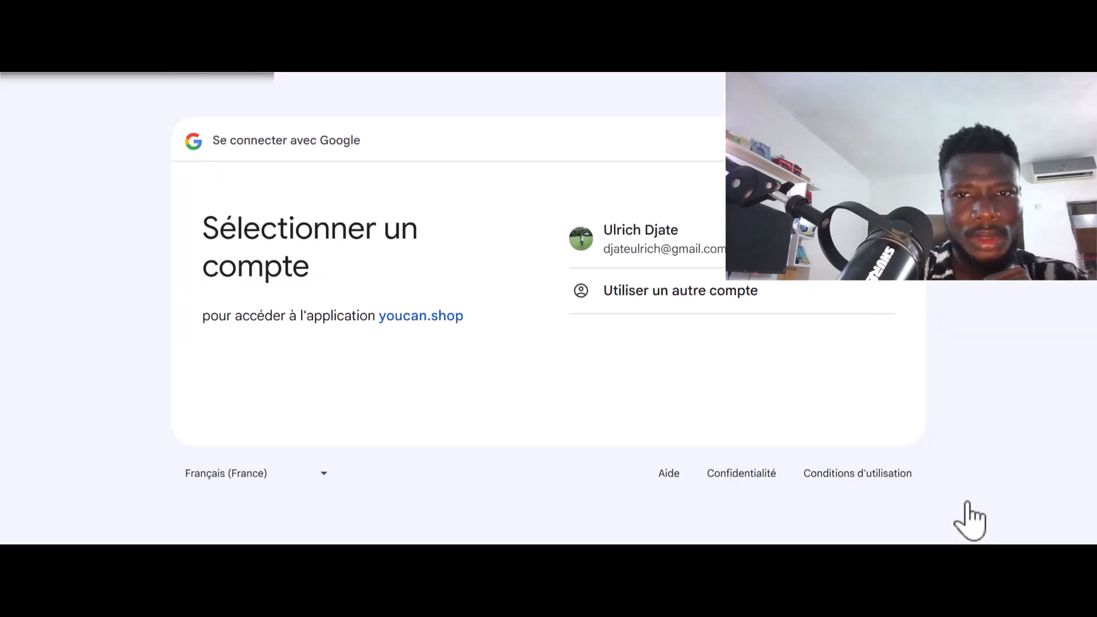
pyautogui.click(662, 243)
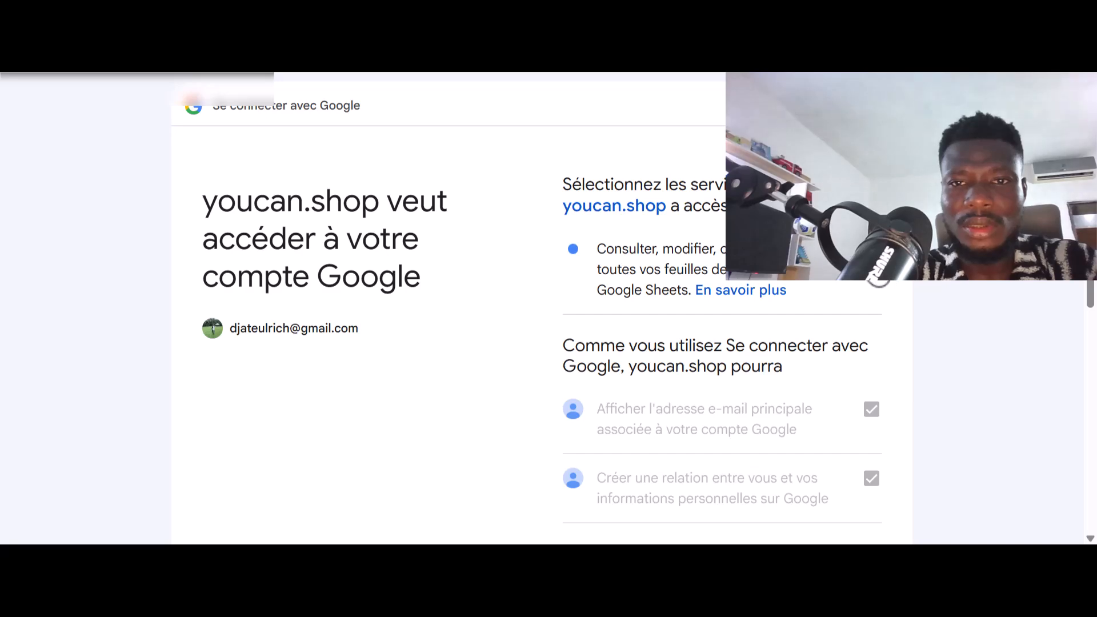
# Step: Review the access youcan.shop requests to the Google account and authorise it
pyautogui.scroll(-5, 771, 314)
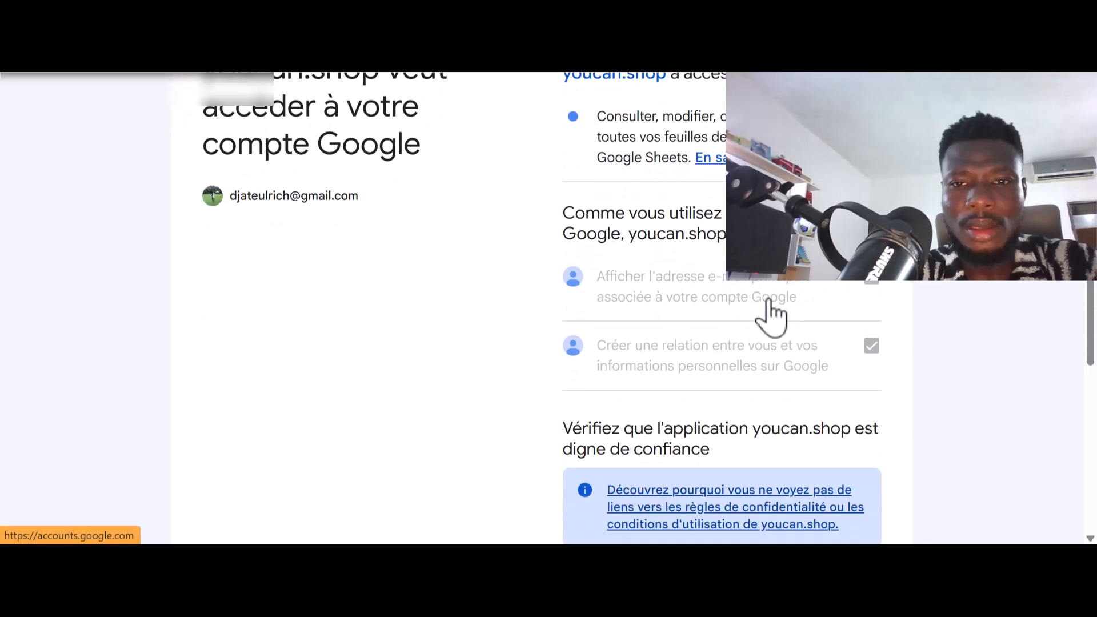
pyautogui.scroll(4, 771, 314)
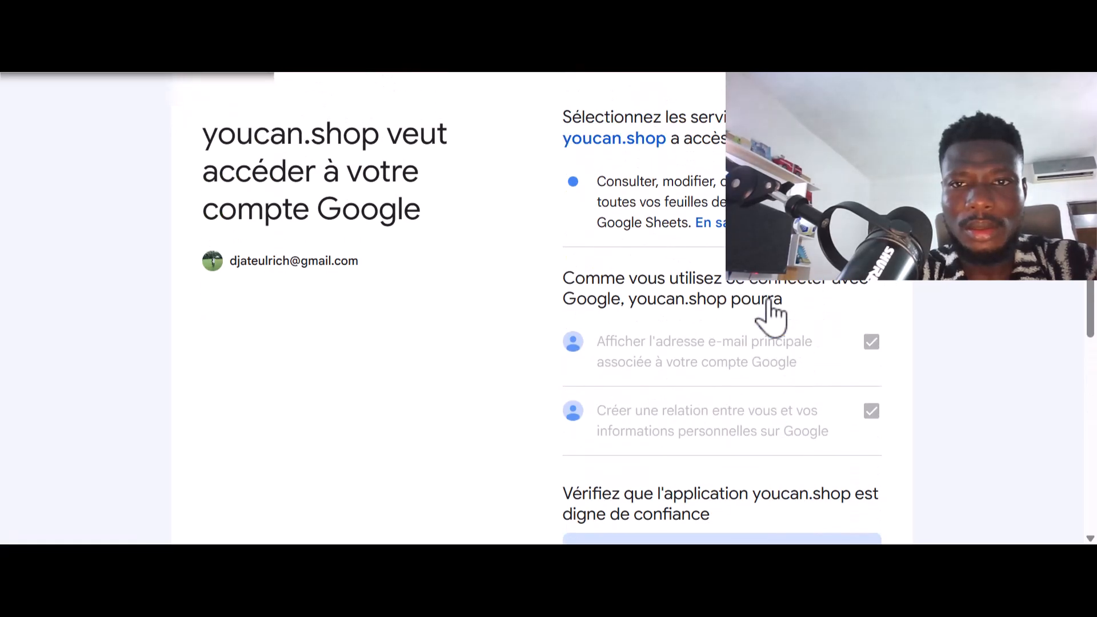
pyautogui.scroll(-7, 771, 313)
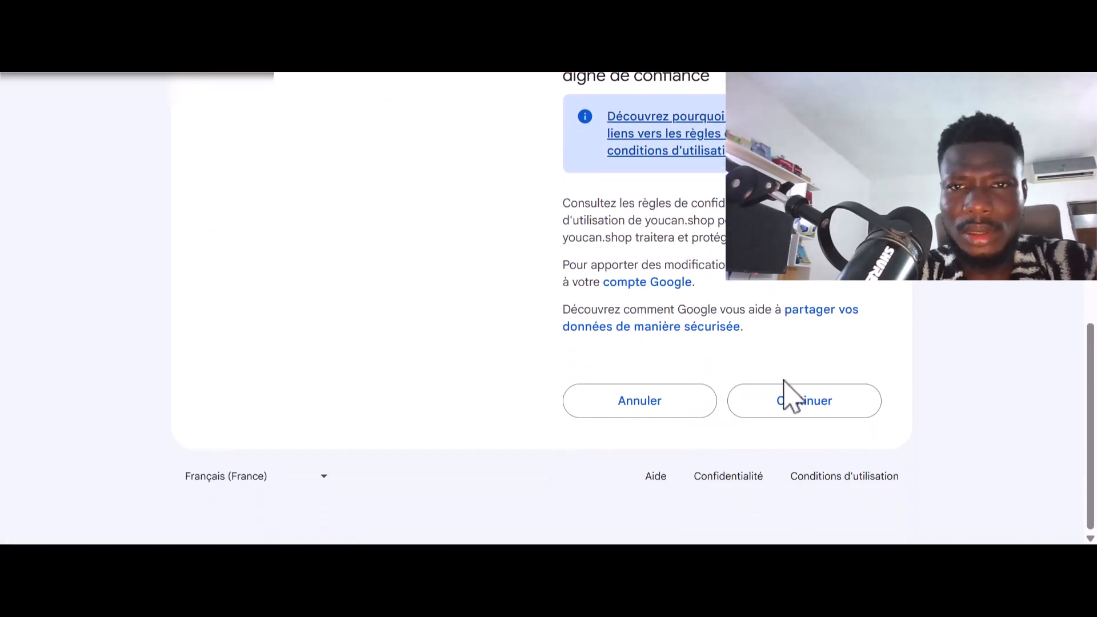
pyautogui.scroll(2, 755, 306)
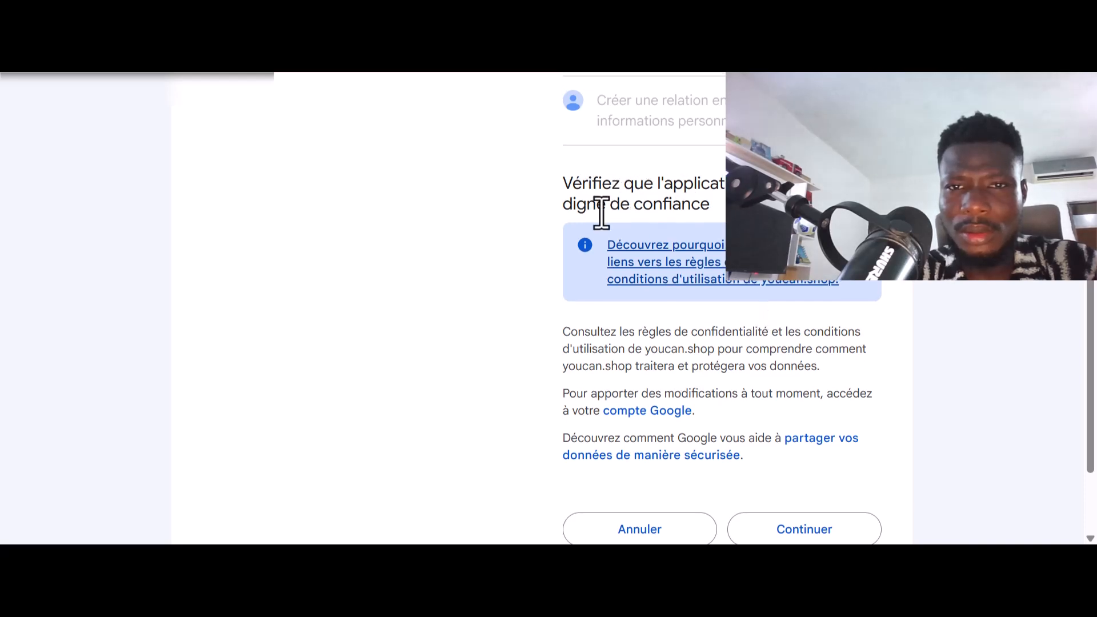
pyautogui.scroll(-2, 694, 291)
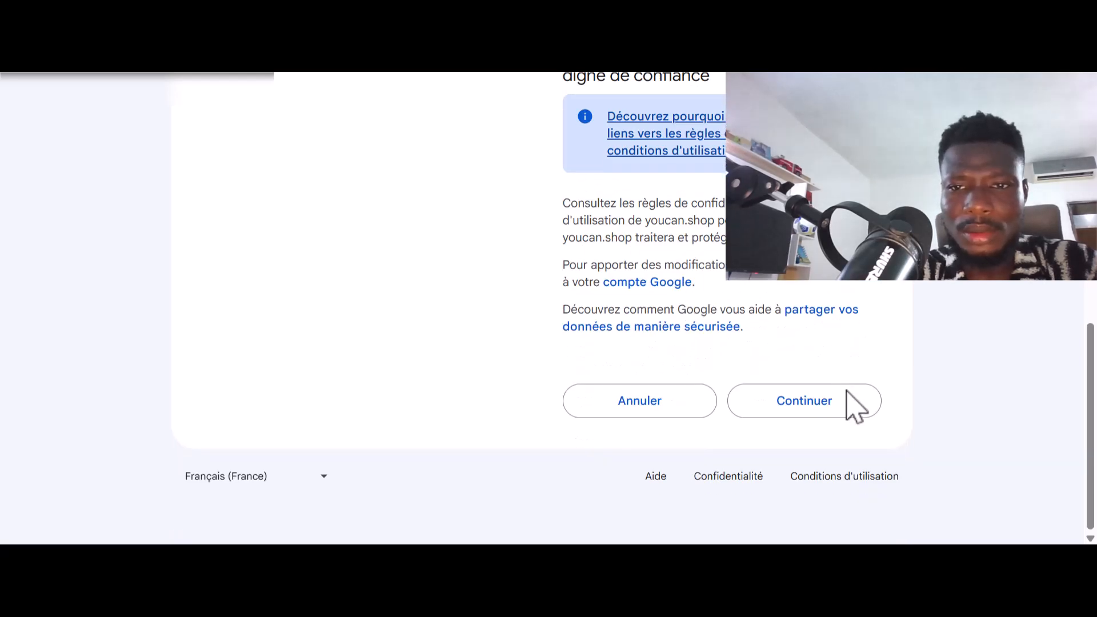
pyautogui.click(819, 403)
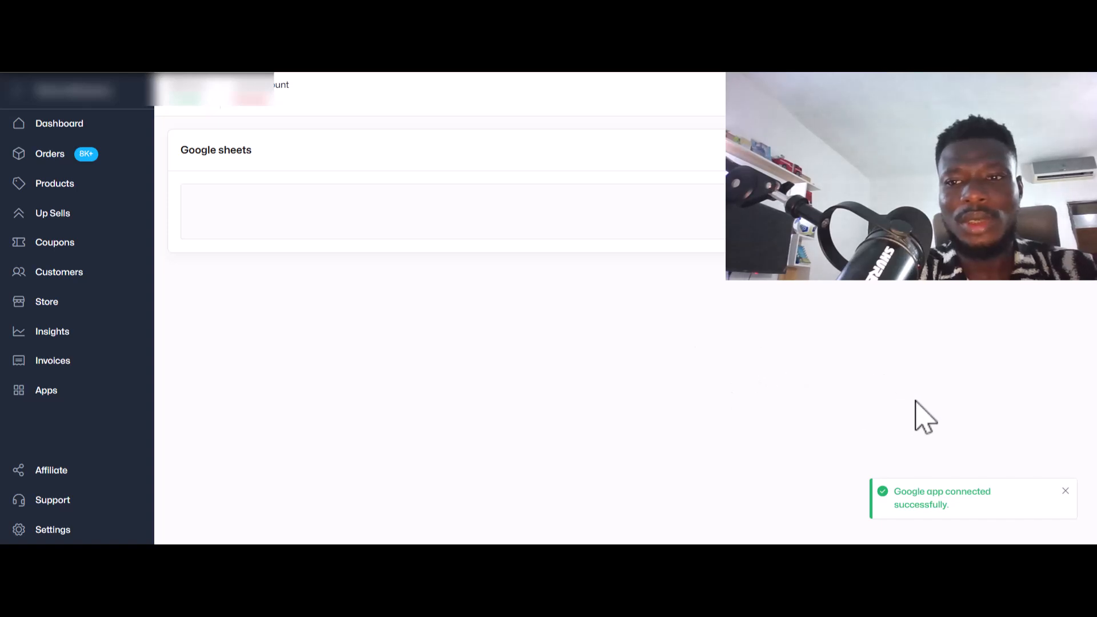
# Step: Translate the YouCan Google Sheets page into French and look through the sheet form down to its selected and available fields
pyautogui.rightClick(686, 170)
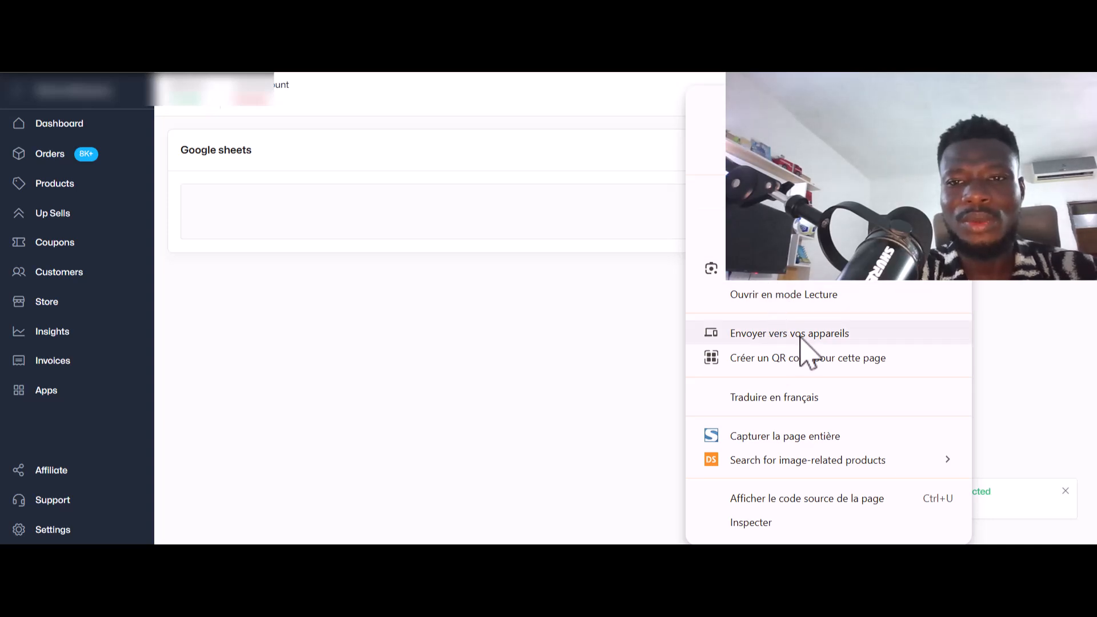
pyautogui.click(782, 398)
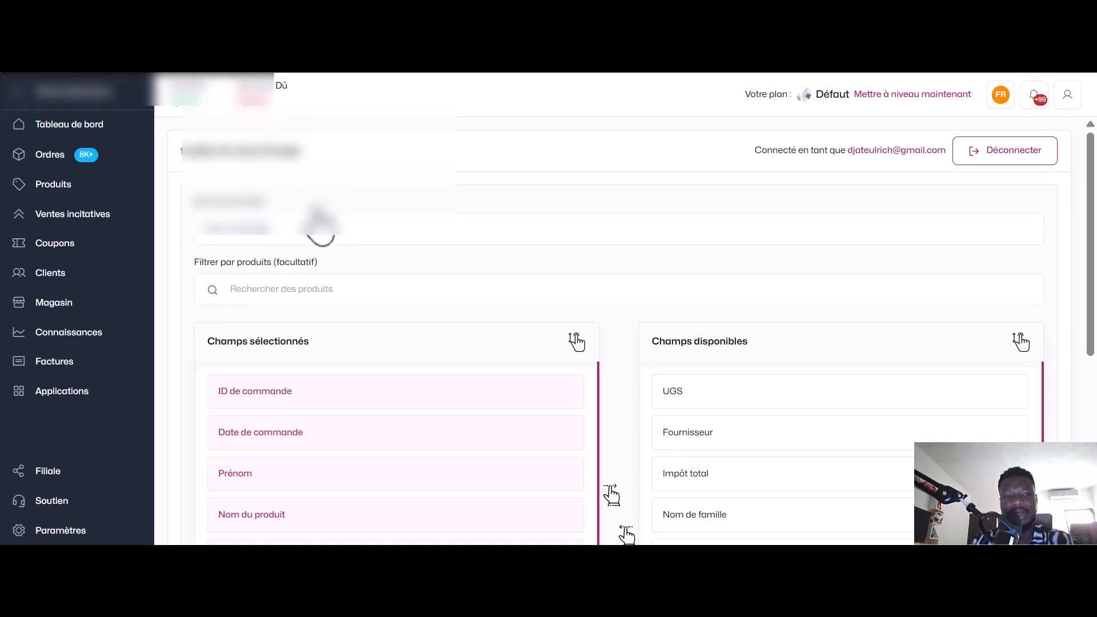
pyautogui.scroll(-1, 338, 245)
pyautogui.scroll(1, 340, 247)
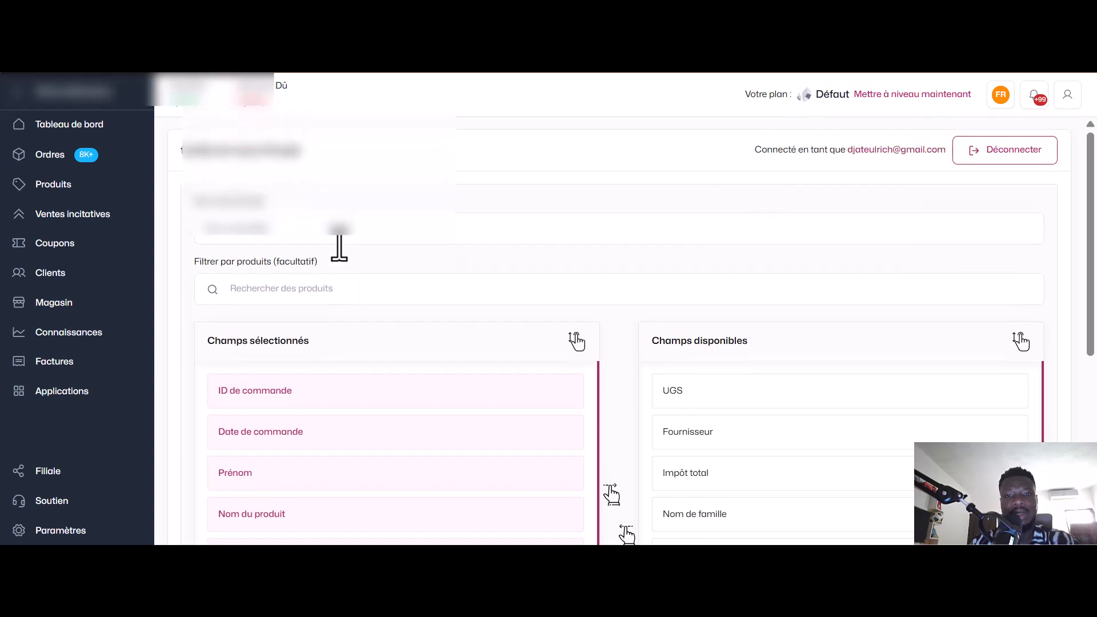
pyautogui.scroll(-1, 339, 246)
pyautogui.scroll(-1, 339, 247)
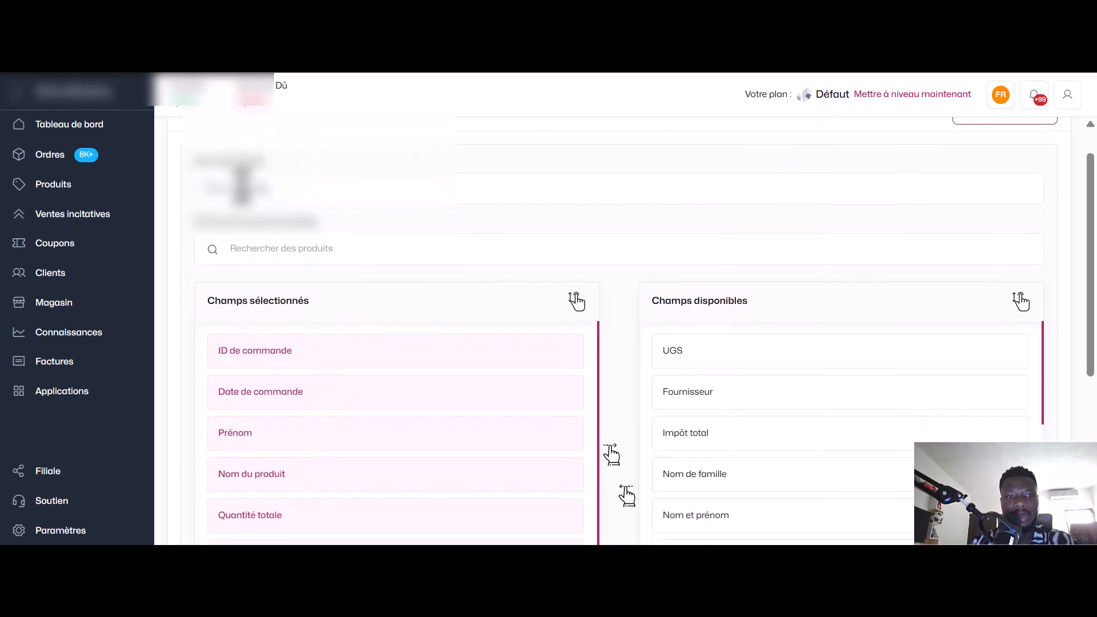
pyautogui.scroll(-2, 326, 189)
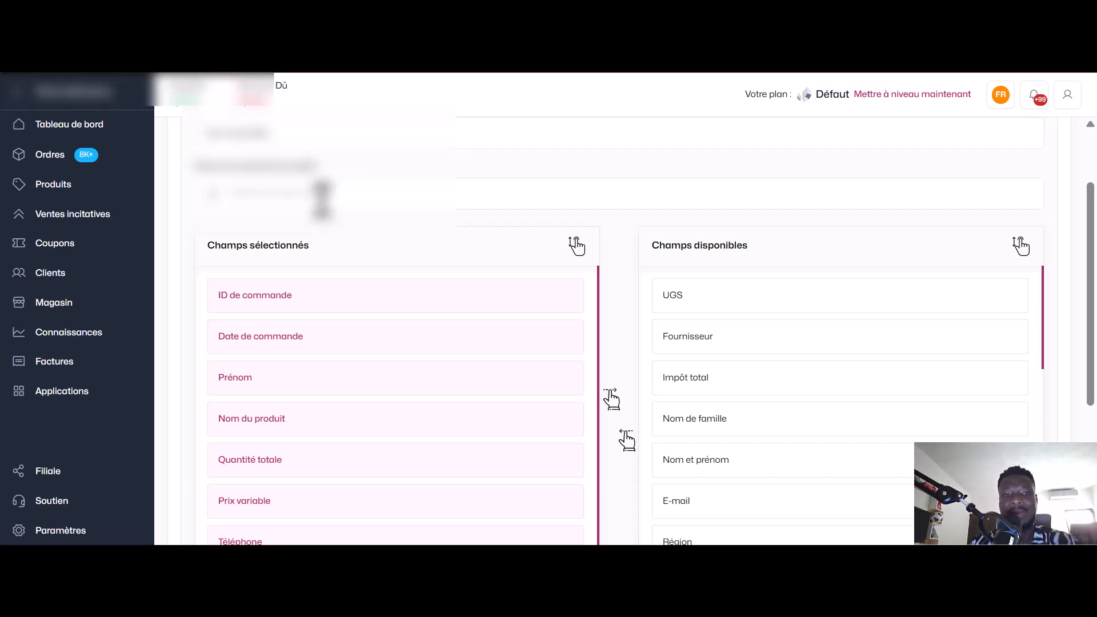
pyautogui.scroll(-2, 629, 343)
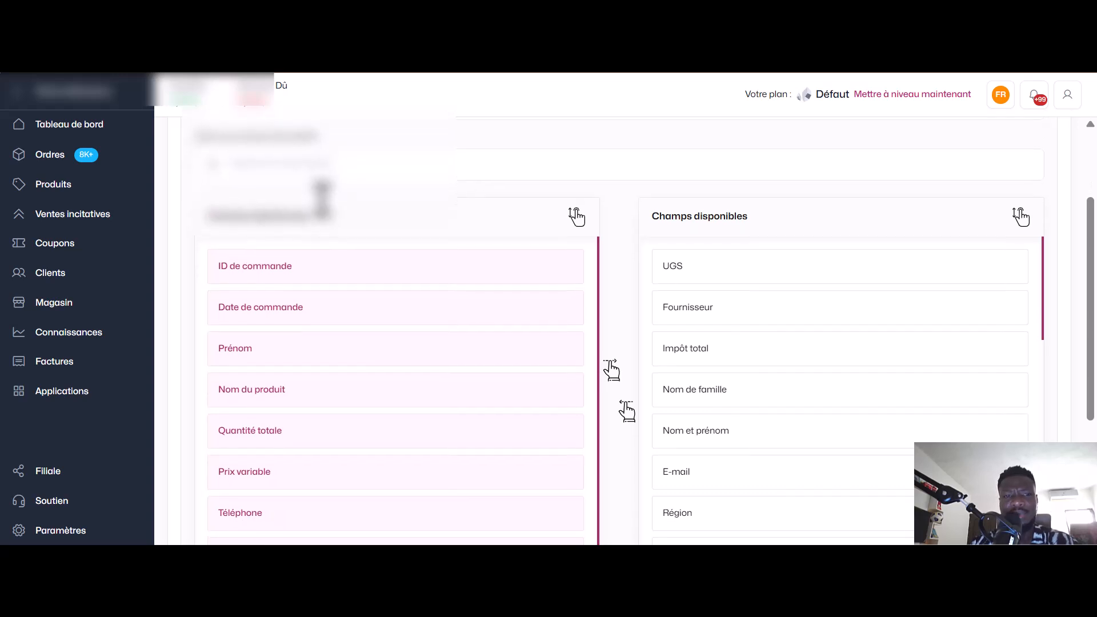
pyautogui.scroll(-1, 729, 276)
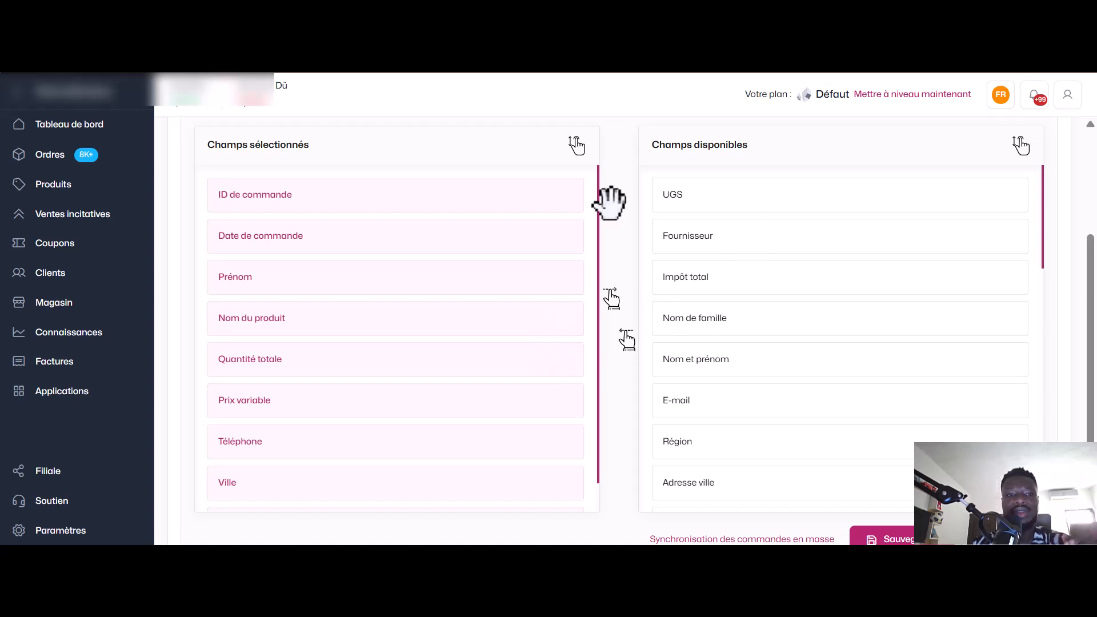
# Step: Move "ID de commande" from the selected fields to the available fields and save the sheet's configuration
pyautogui.scroll(-1, 405, 284)
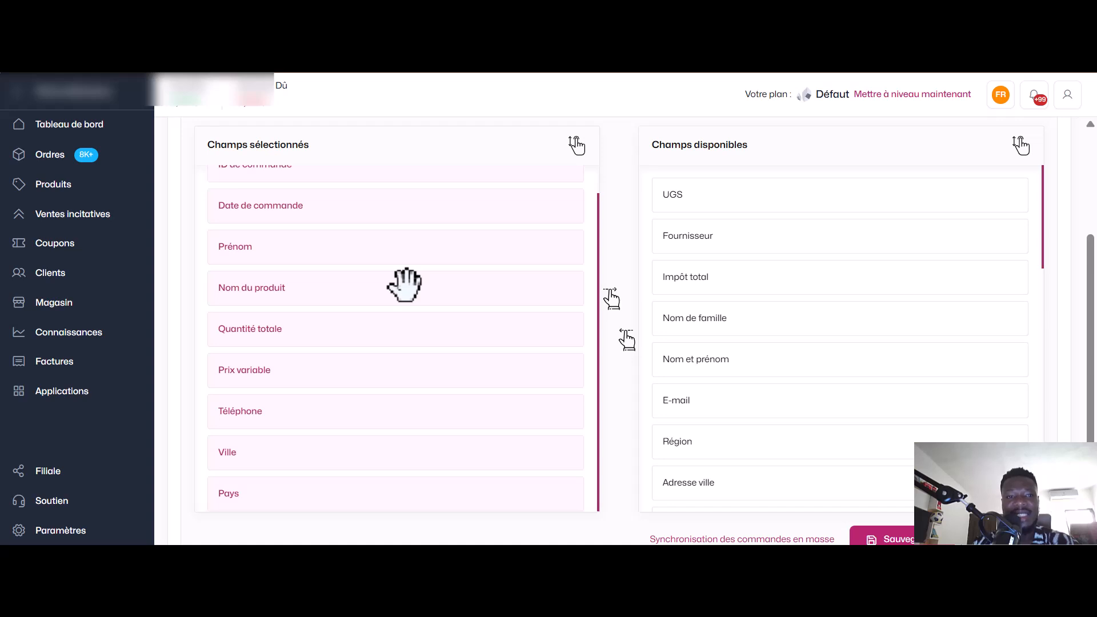
pyautogui.scroll(1, 404, 284)
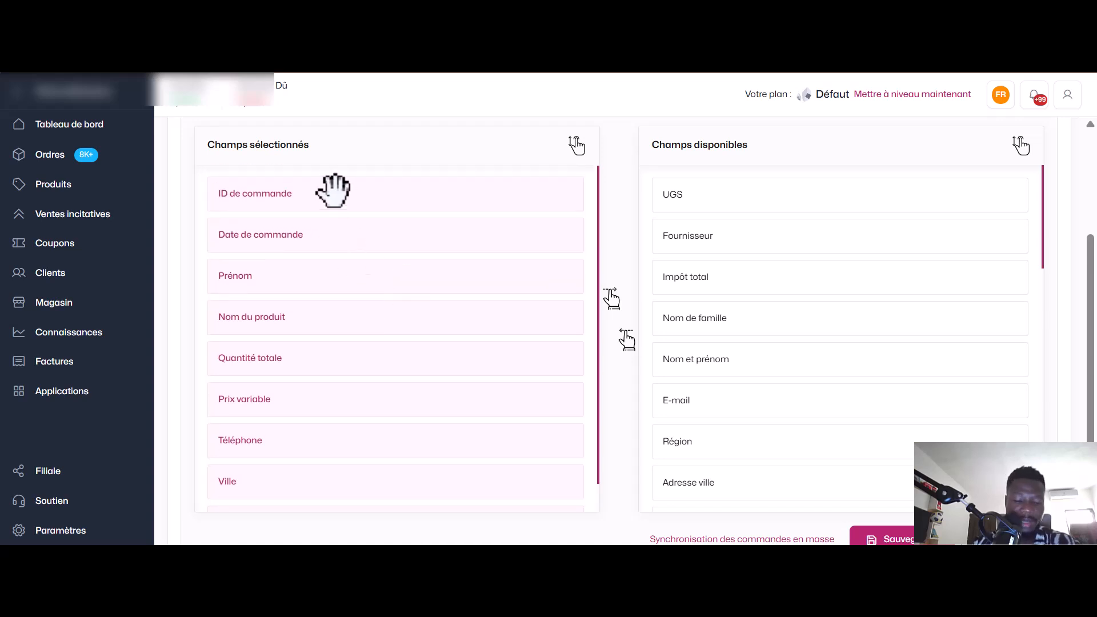
pyautogui.moveTo(348, 189); pyautogui.dragTo(811, 194)
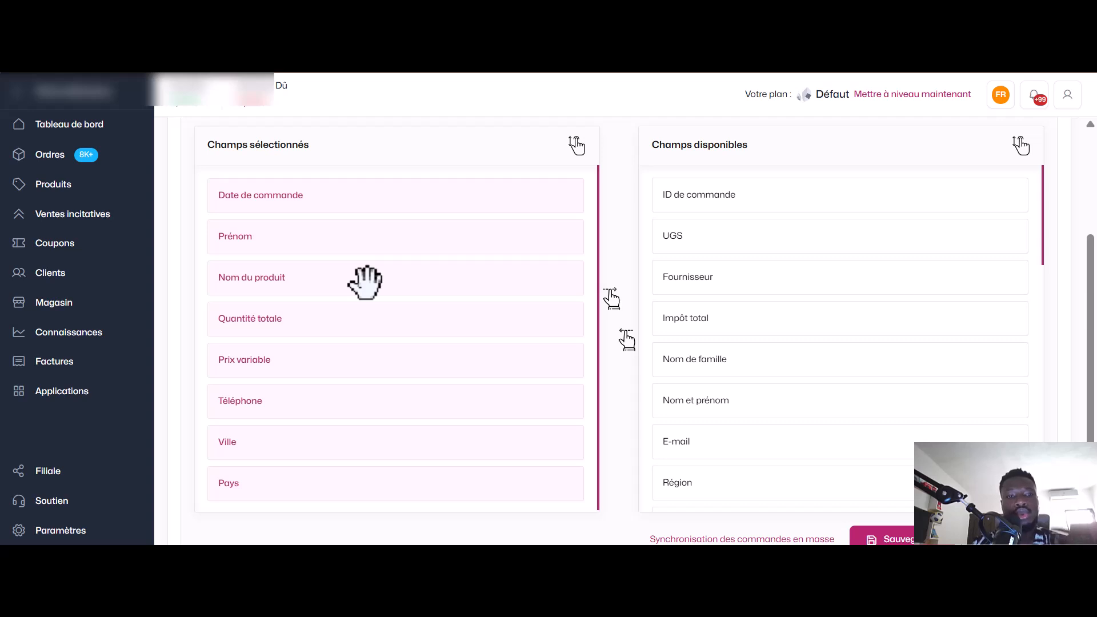
pyautogui.scroll(-1, 365, 281)
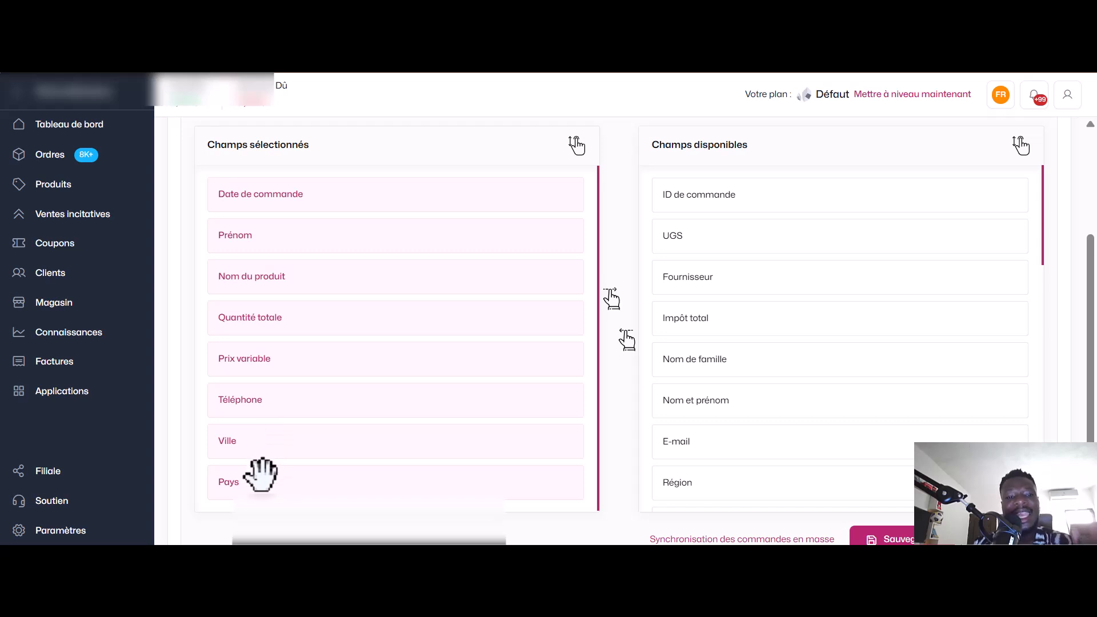
pyautogui.scroll(-2, 263, 442)
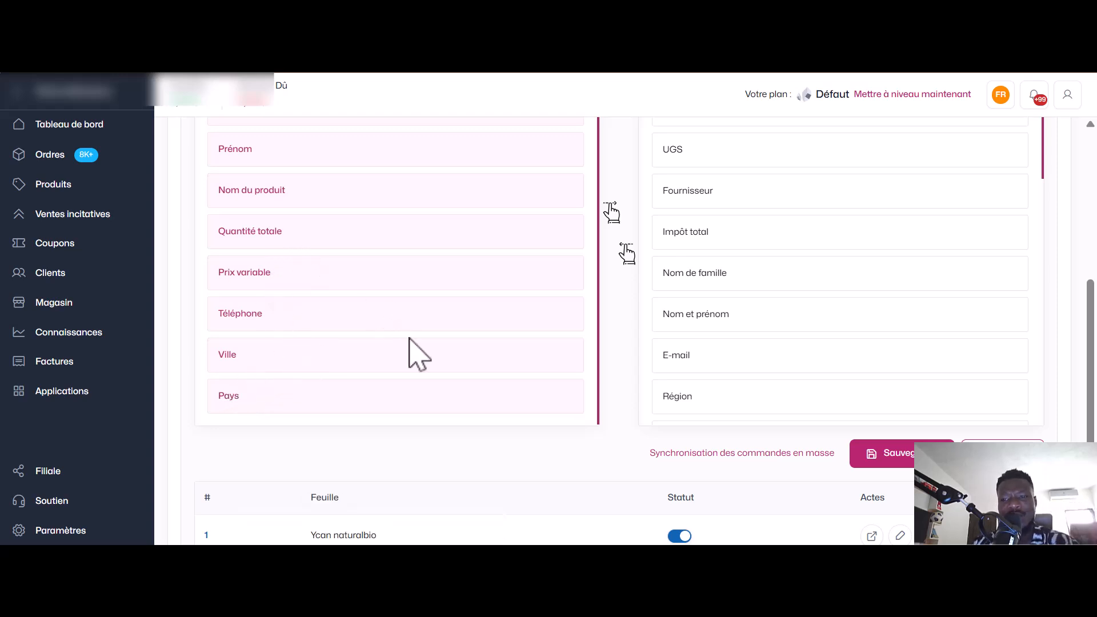
pyautogui.click(916, 457)
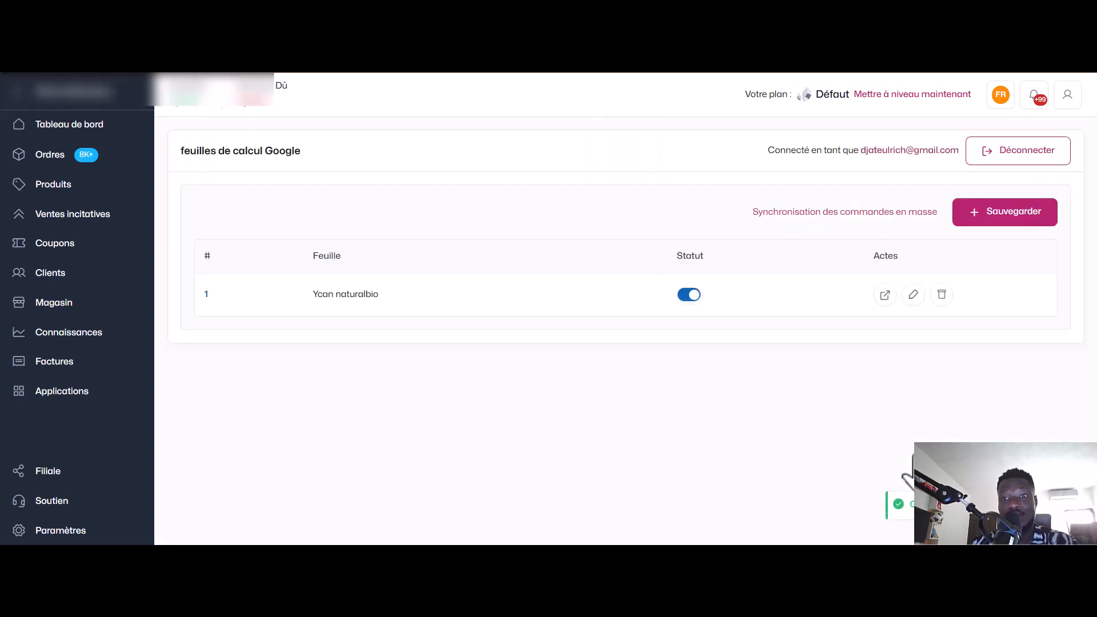
# Step: Switch off the status of the Ycan naturalbio sheet and confirm the change
pyautogui.click(694, 295)
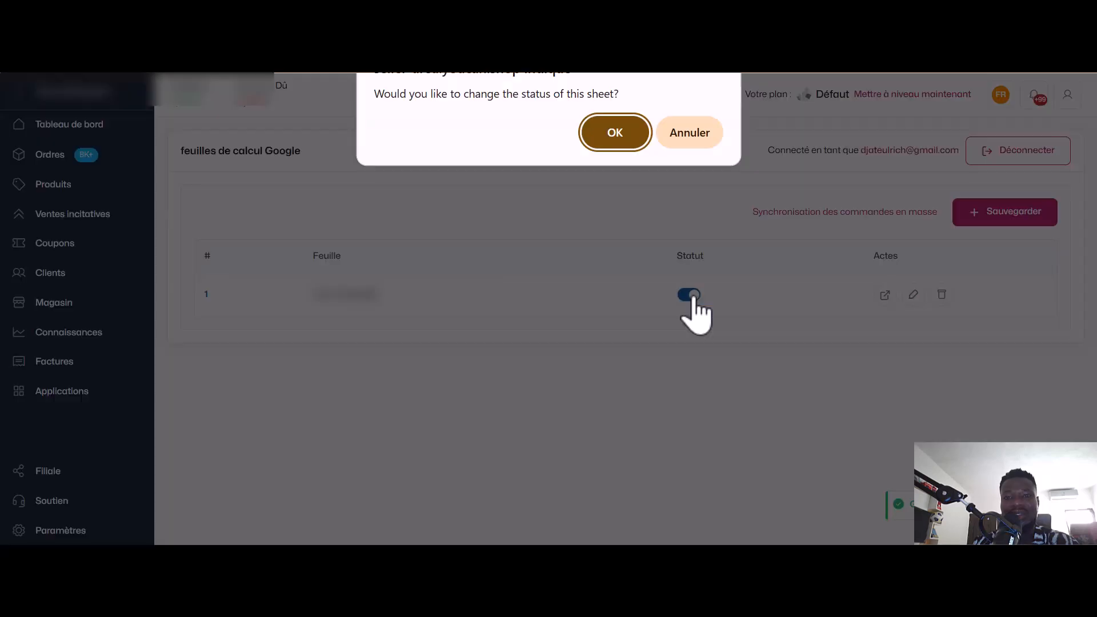
pyautogui.click(615, 133)
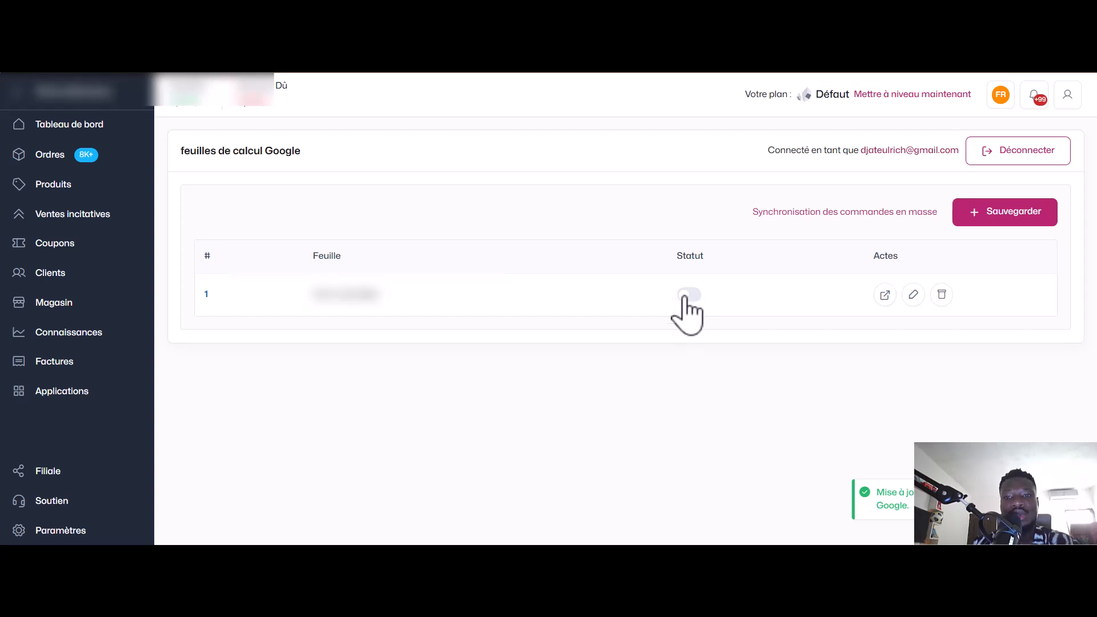
# Step: Switch the Google sheet's status back on and confirm the change
pyautogui.click(688, 295)
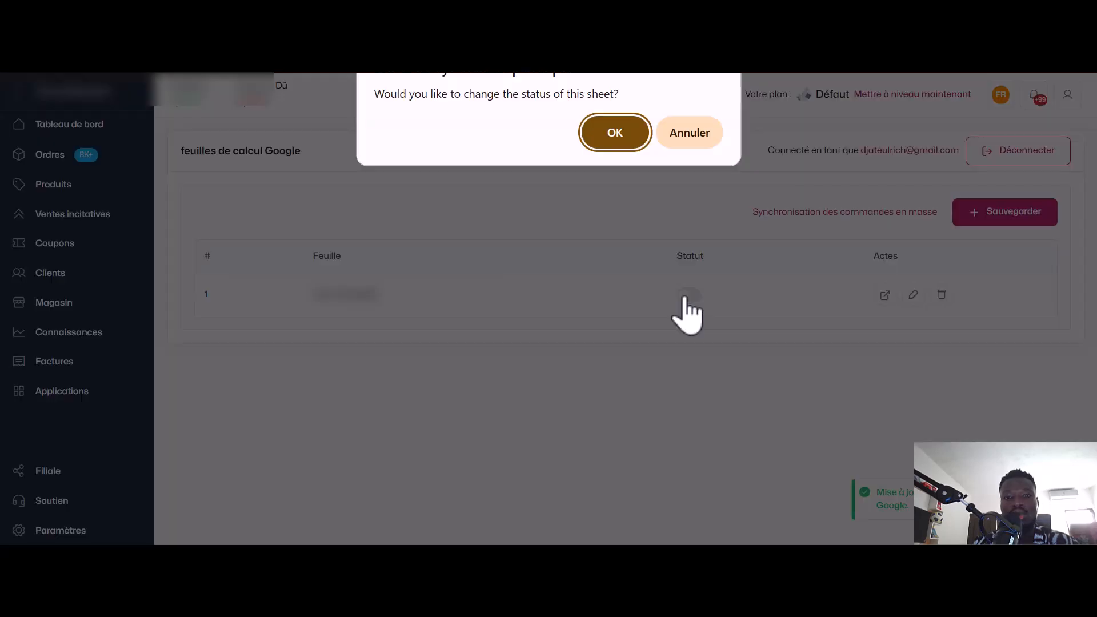
pyautogui.click(614, 133)
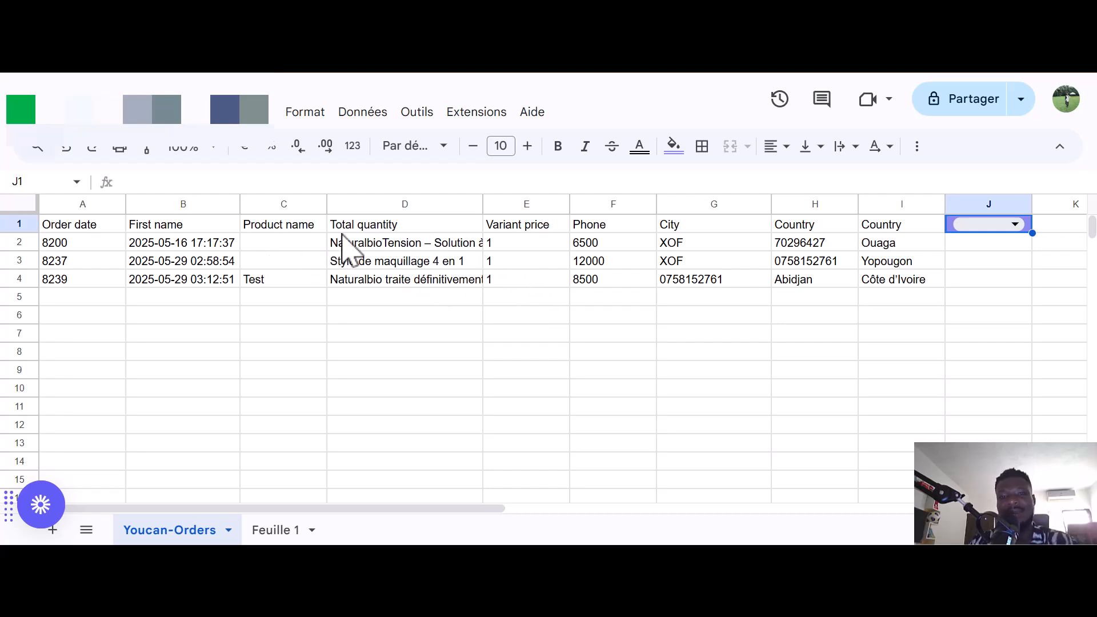
# Step: Delete the three order rows below the header row of the Youcan-Orders sheet
pyautogui.click(192, 244)
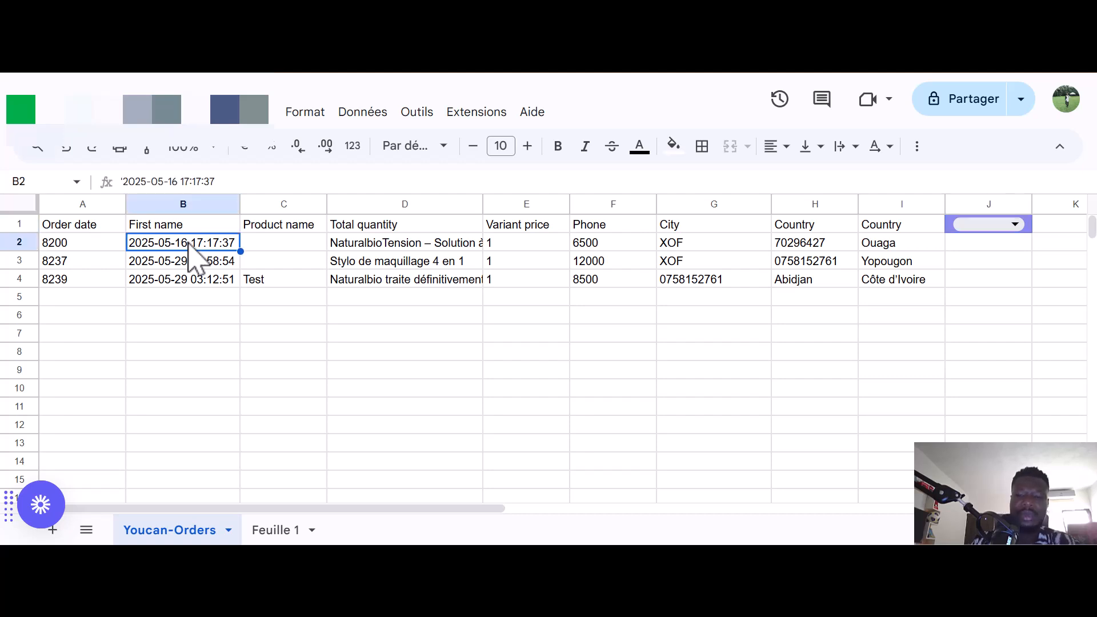
pyautogui.click(99, 241)
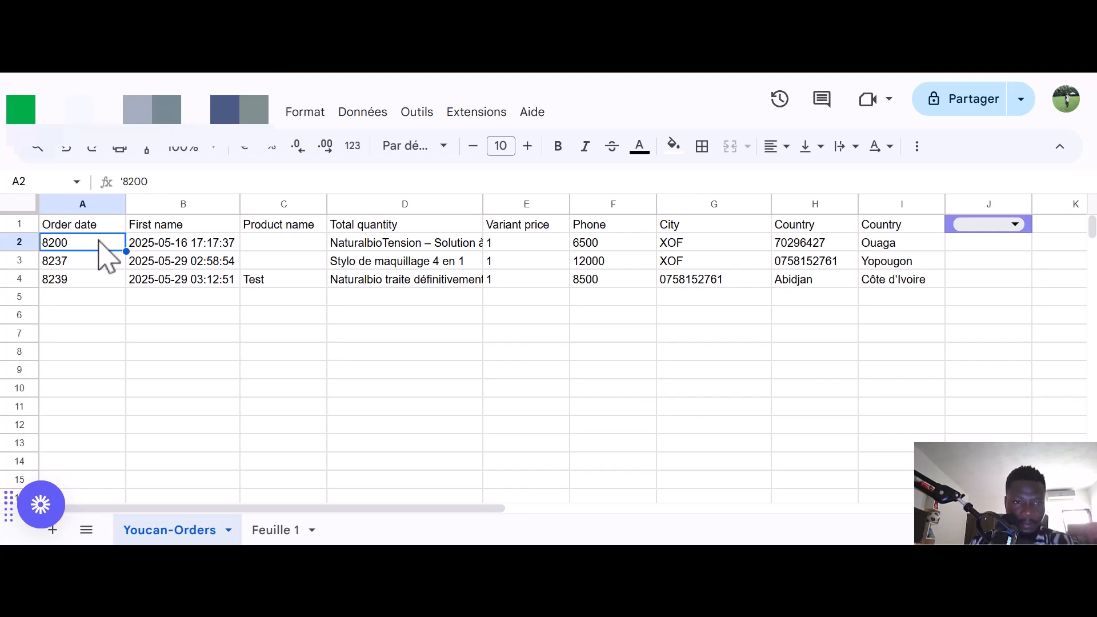
pyautogui.rightClick(100, 241)
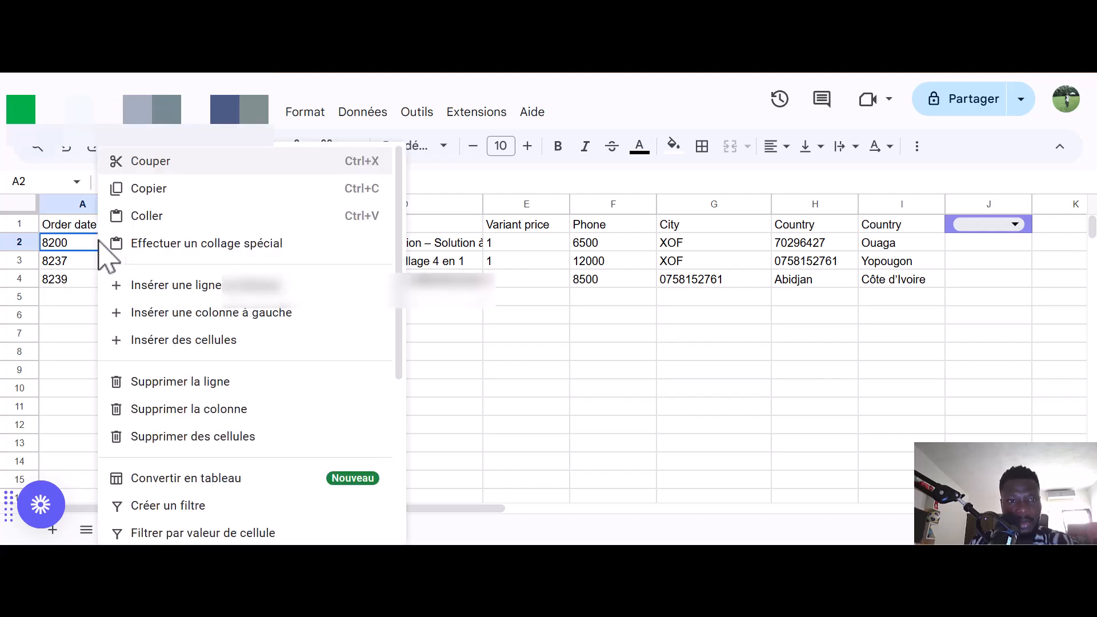
pyautogui.click(151, 382)
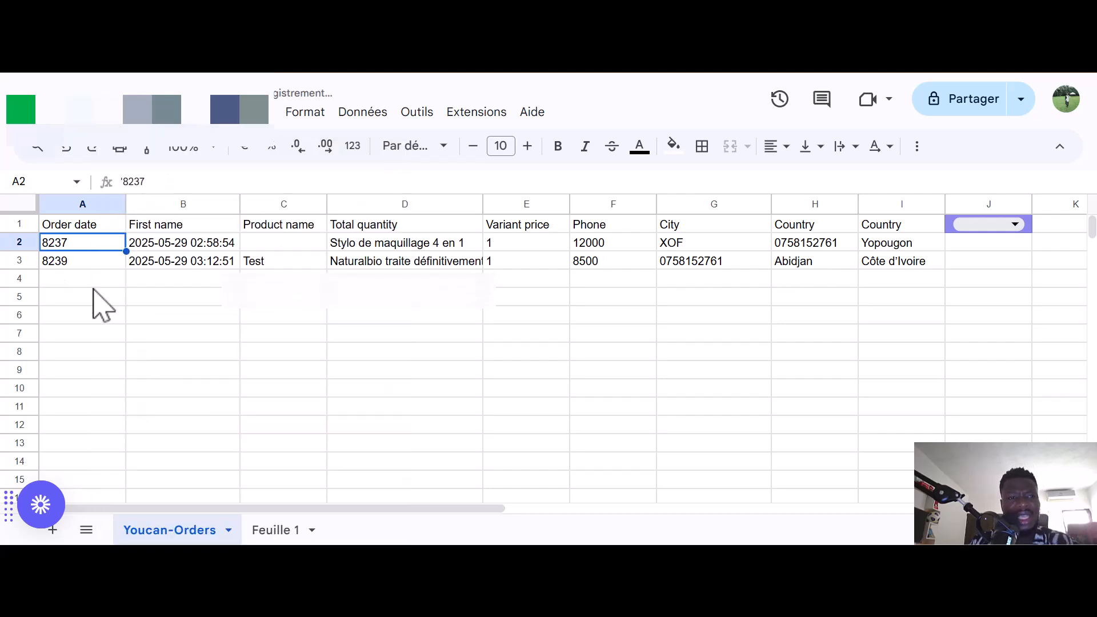
pyautogui.rightClick(99, 246)
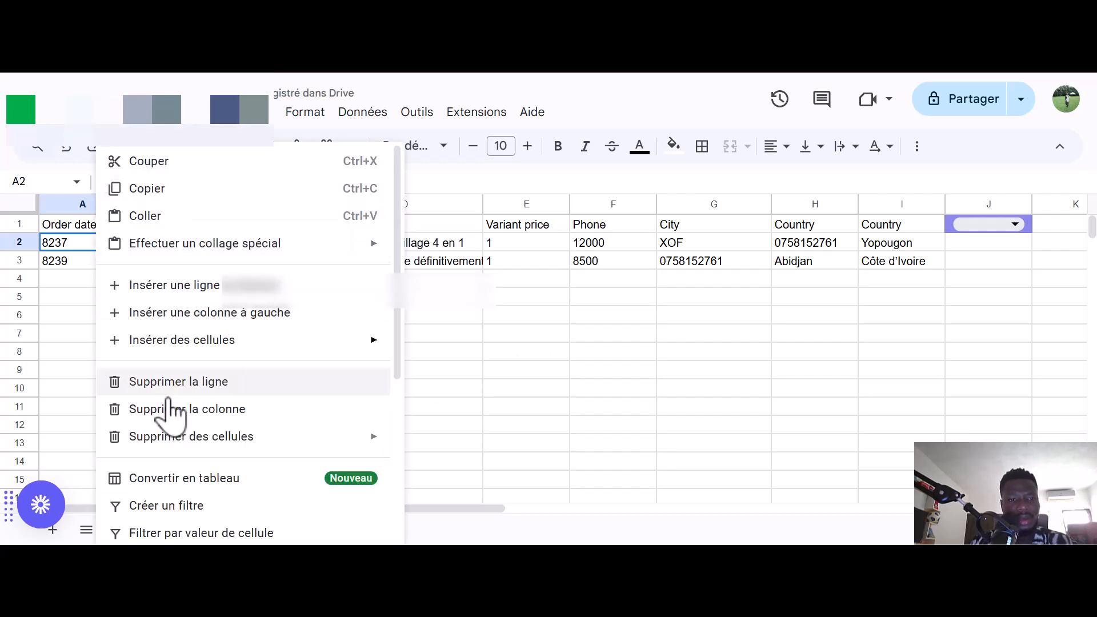
pyautogui.rightClick(91, 245)
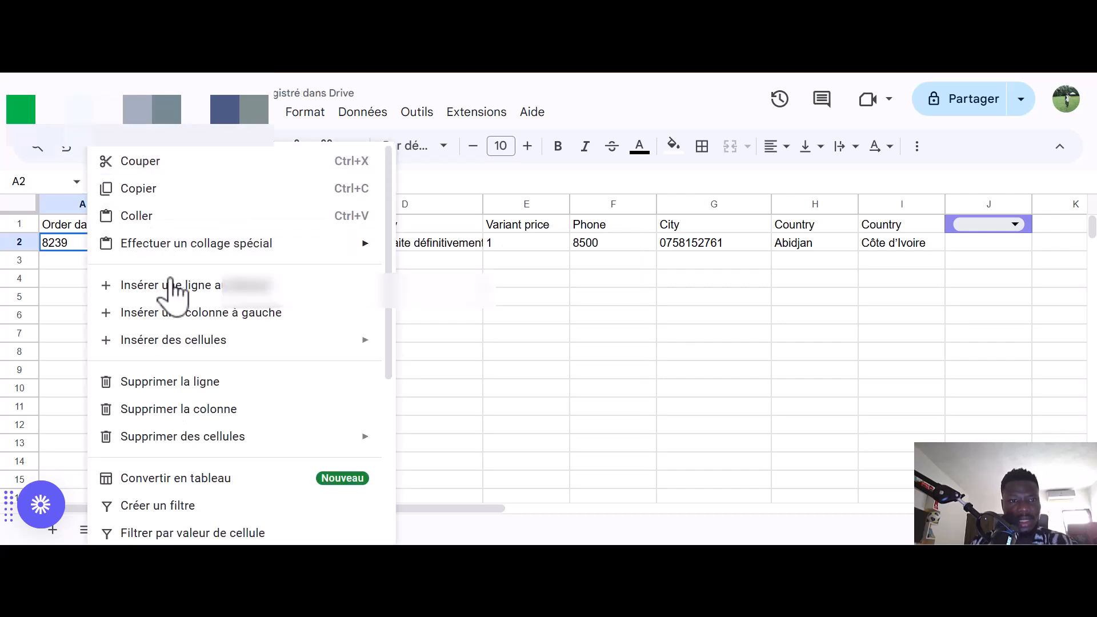
pyautogui.click(171, 383)
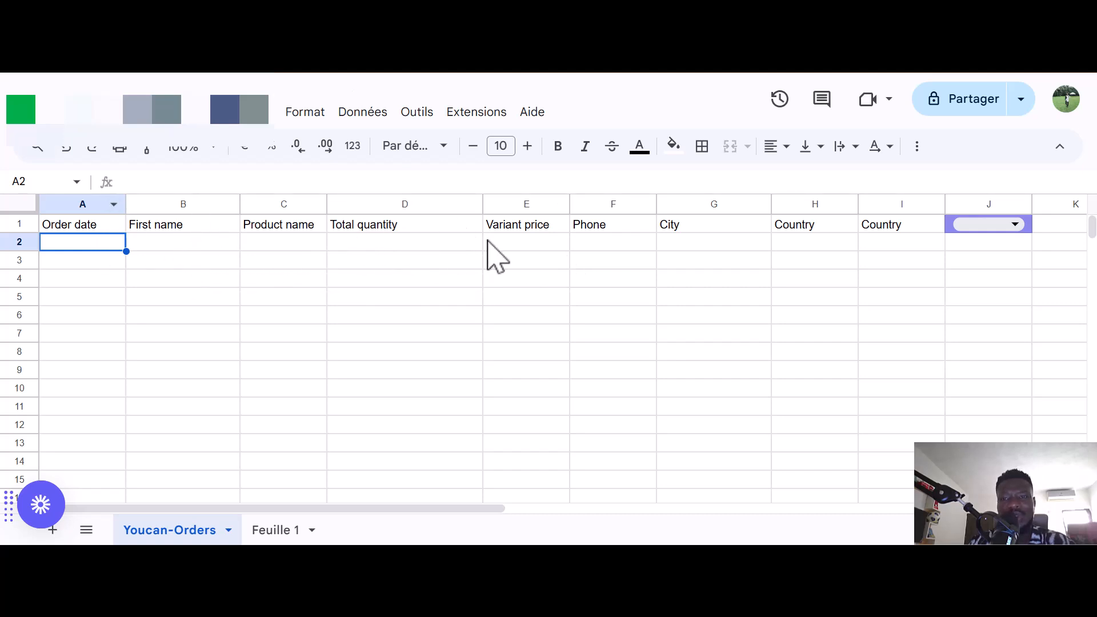
# Step: Open the cell deletion options for the second "Country" header in cell I1
pyautogui.click(925, 224)
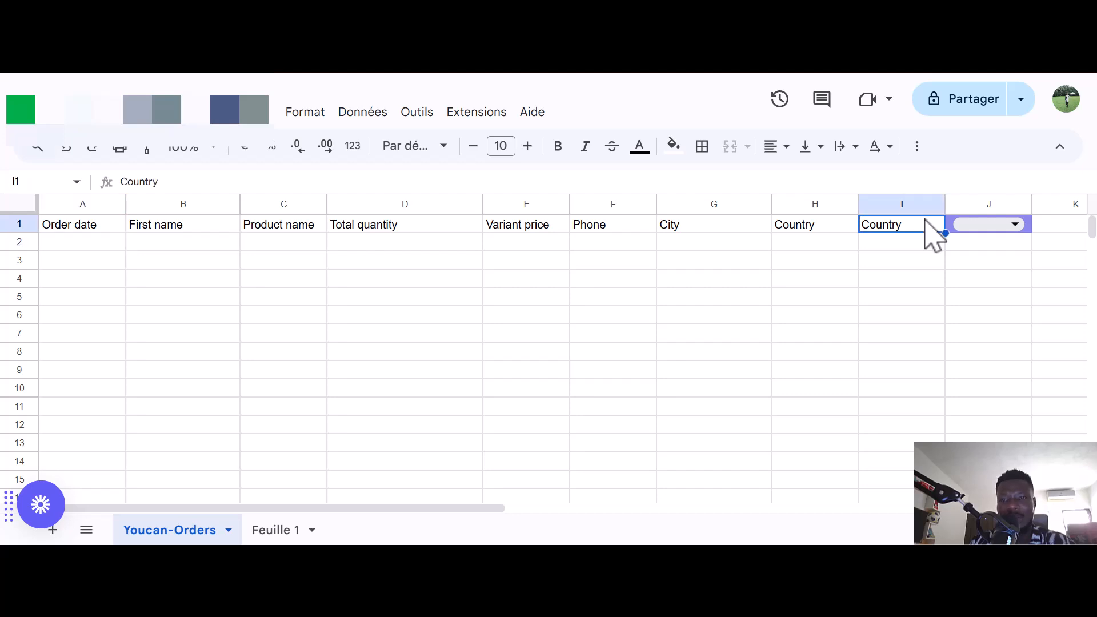
pyautogui.rightClick(926, 224)
pyautogui.moveTo(837, 346)
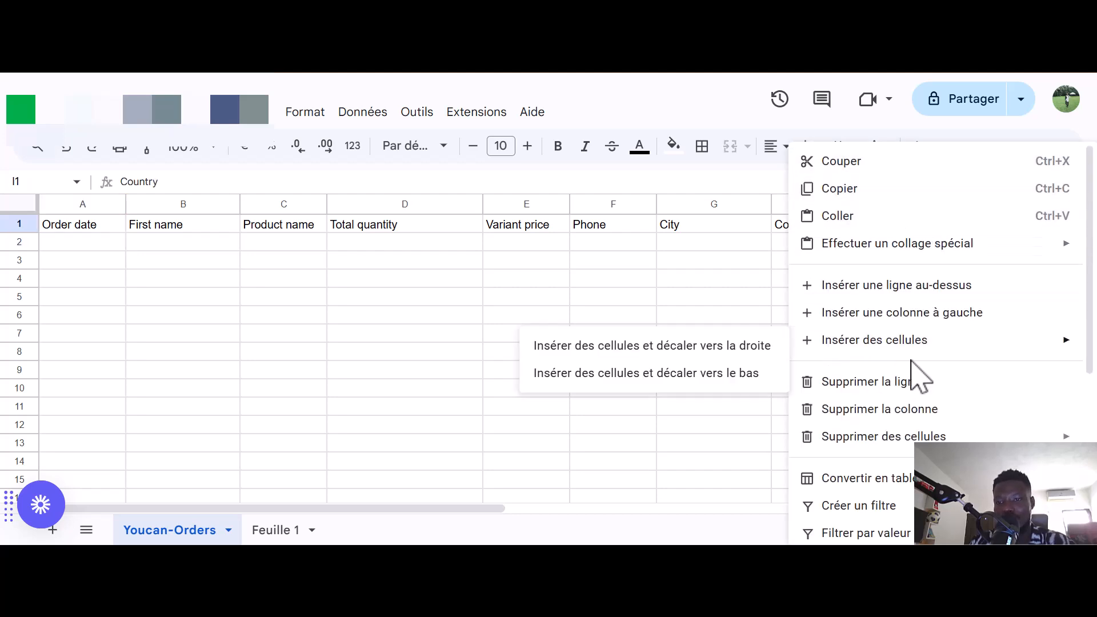
pyautogui.click(941, 428)
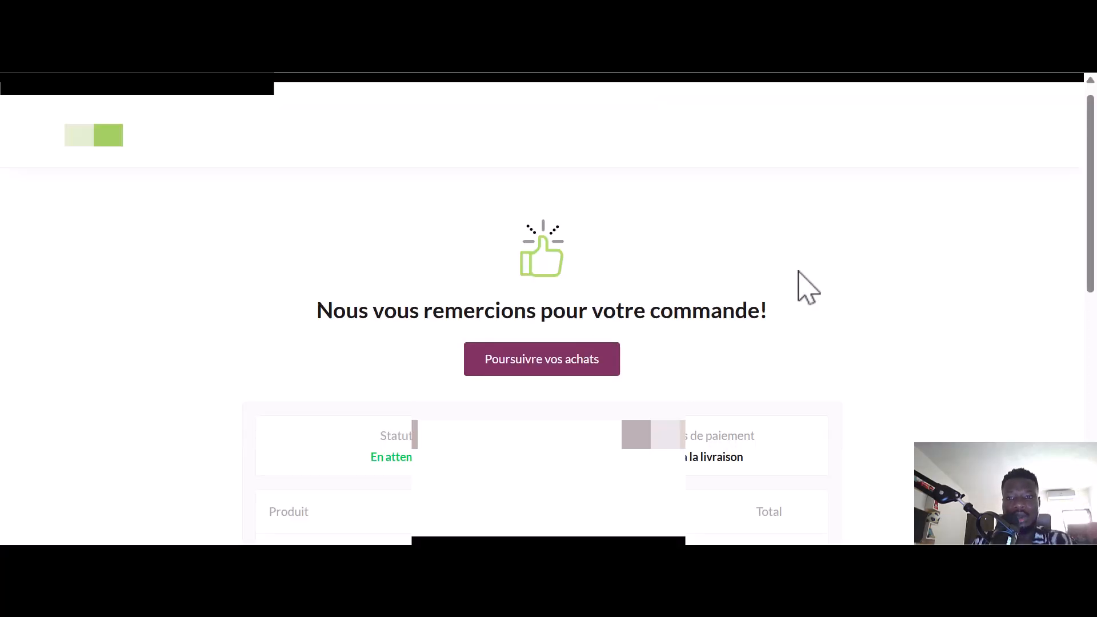
# Step: Review the test order's confirmation page, checking its status, payment method, products, quantities and total price
pyautogui.scroll(-3, 808, 287)
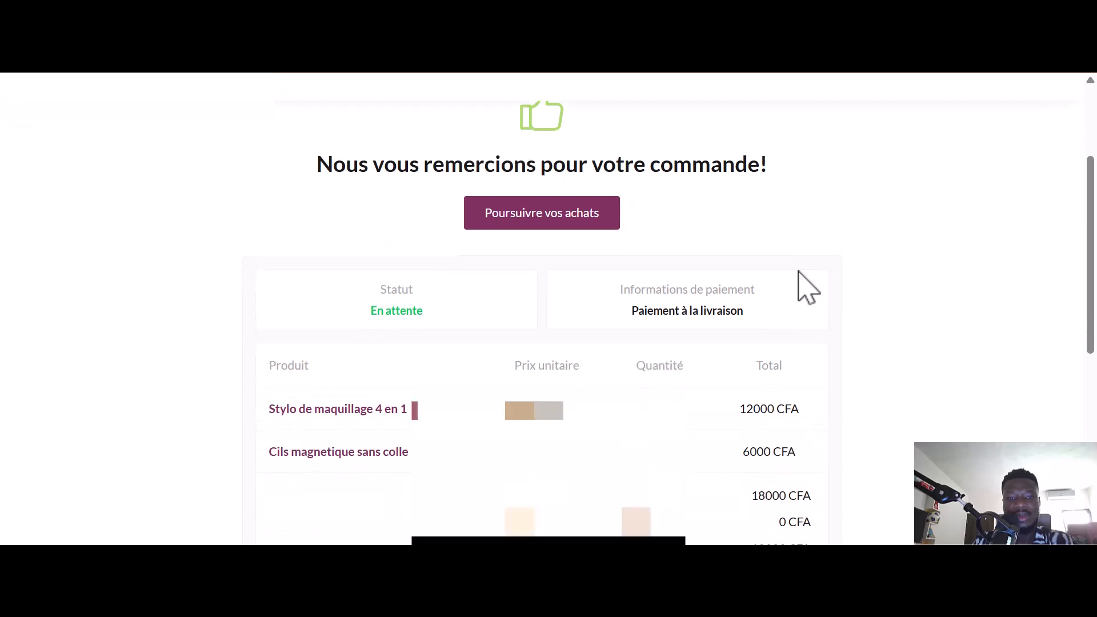
pyautogui.scroll(-4, 808, 287)
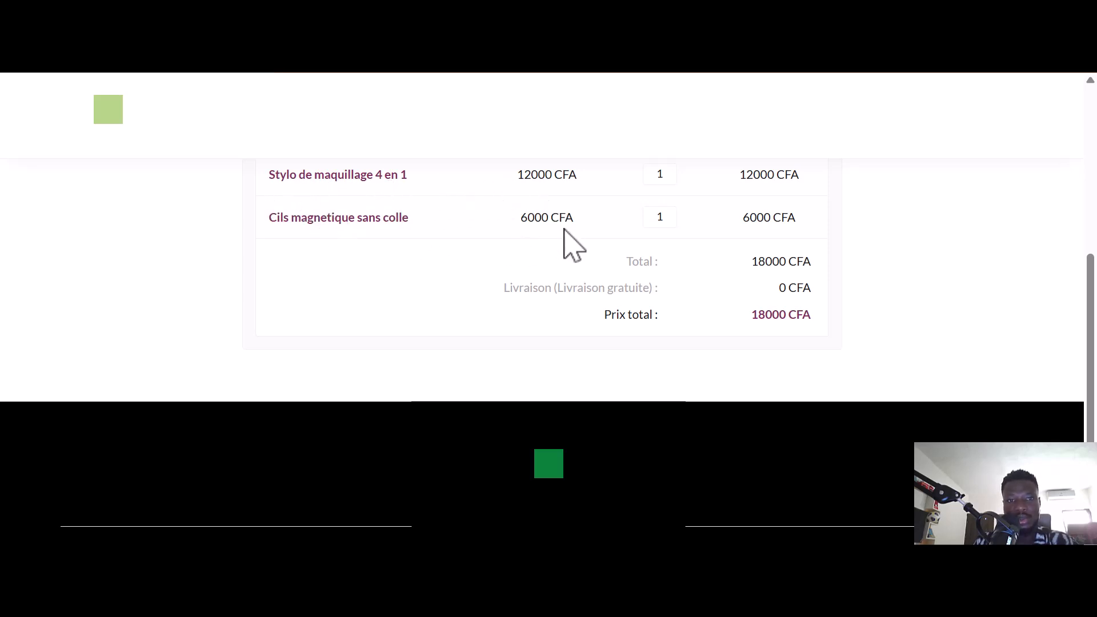
pyautogui.scroll(-2, 497, 313)
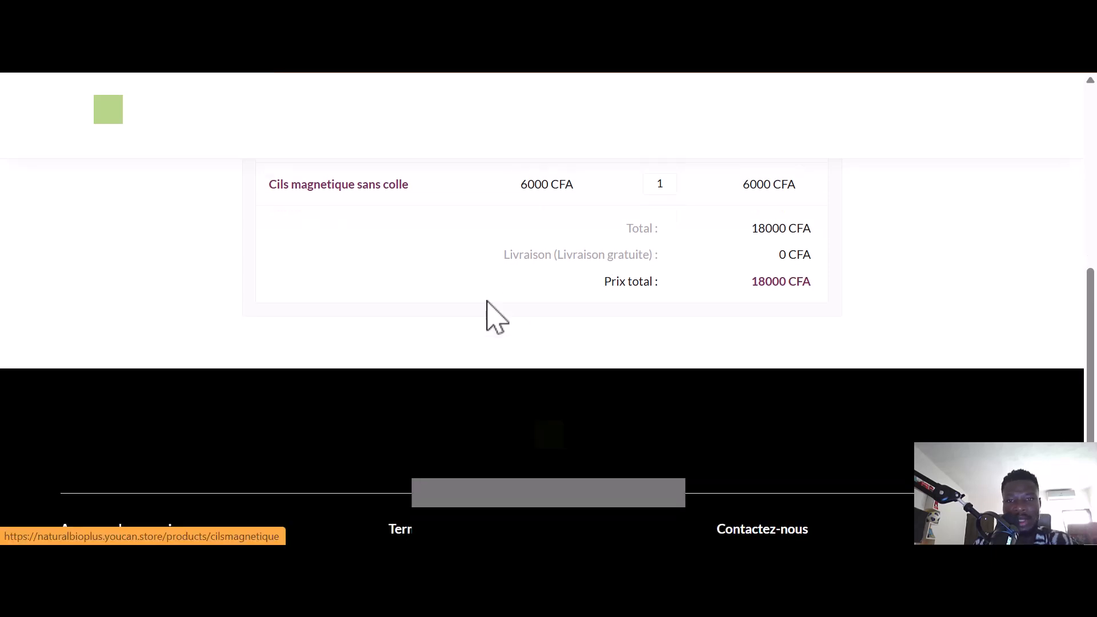
pyautogui.scroll(8, 487, 302)
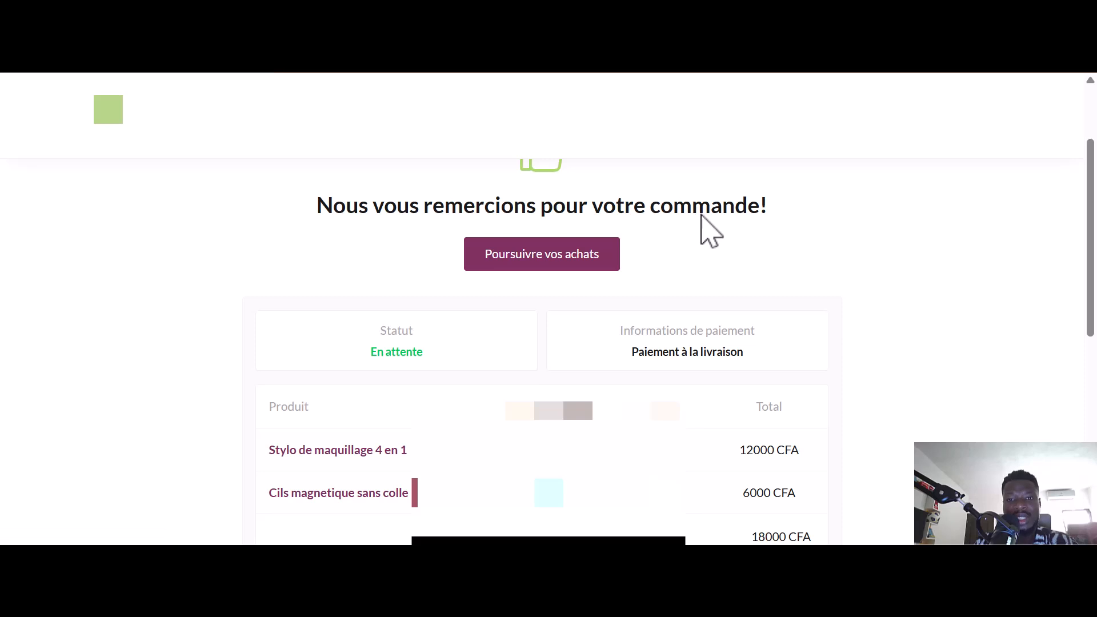
pyautogui.scroll(1, 707, 225)
pyautogui.scroll(-3, 707, 226)
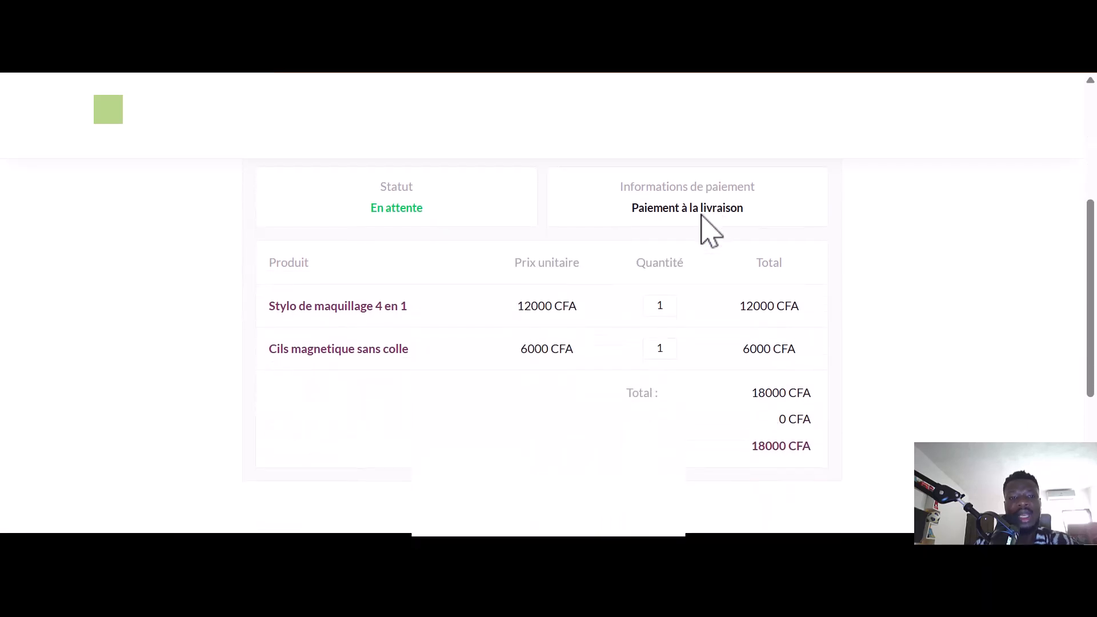